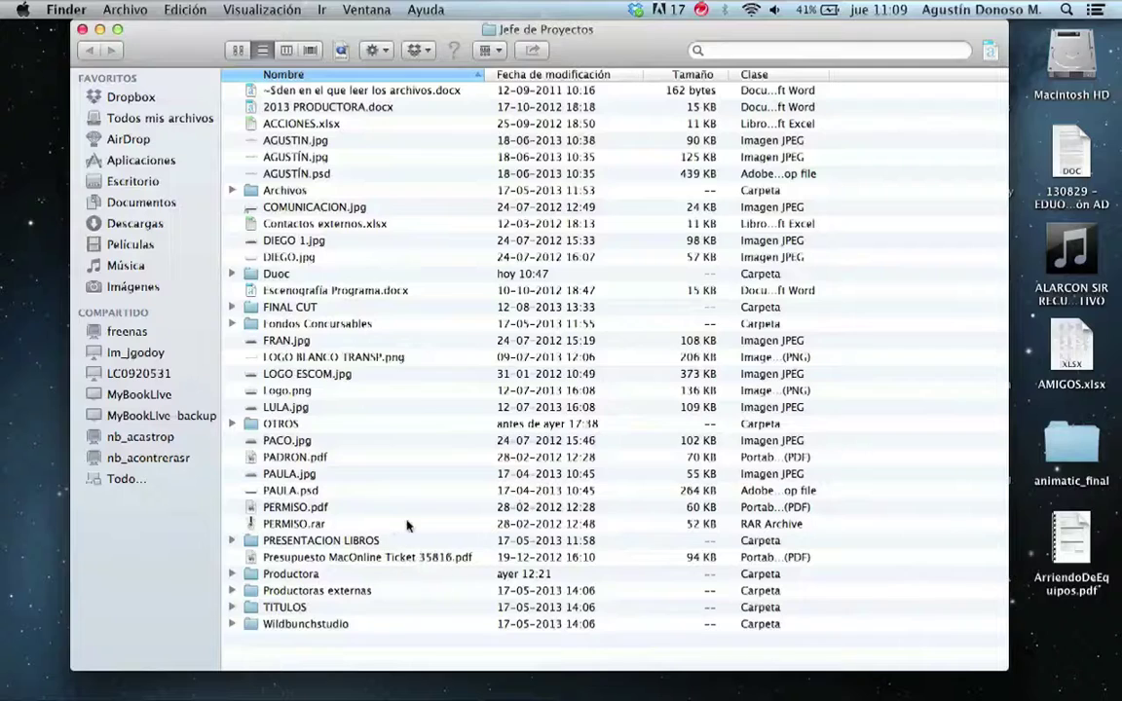
# Open the CLASES UANDES folder inside the OTROS folder to view the class material.
pyautogui.doubleClick(280, 423)
pyautogui.click(290, 109)
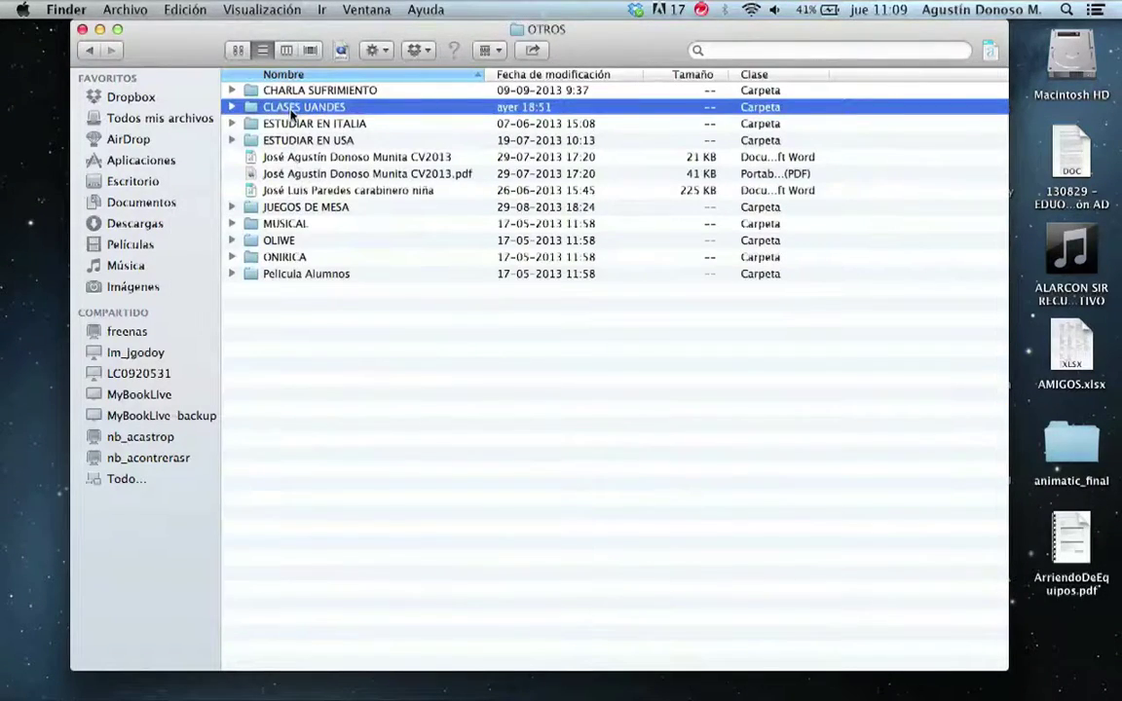
pyautogui.doubleClick(290, 109)
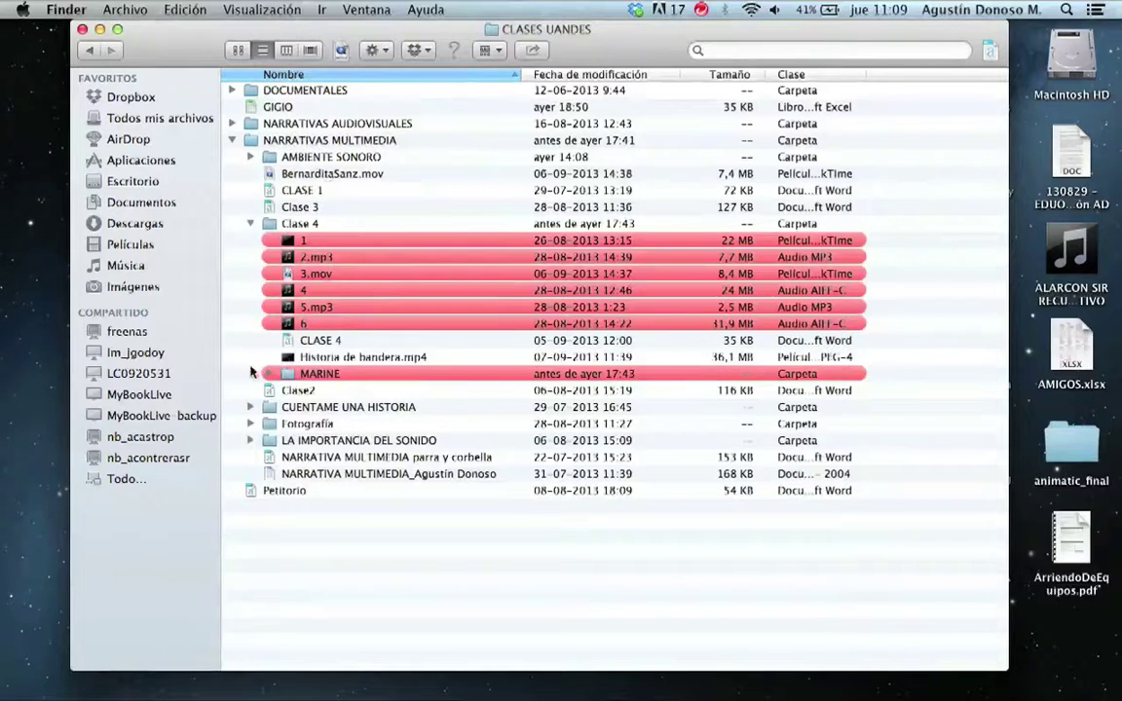
# Switch to Final Cut Pro and create a new project.
pyautogui.moveTo(351, 686)
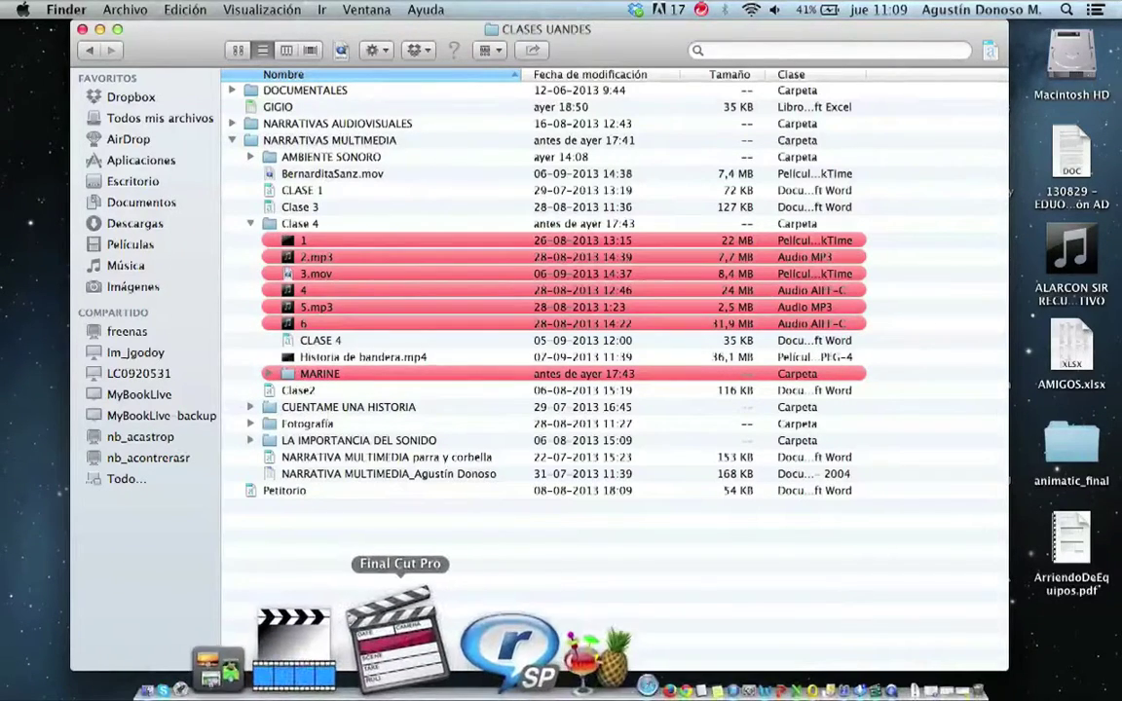
pyautogui.click(417, 695)
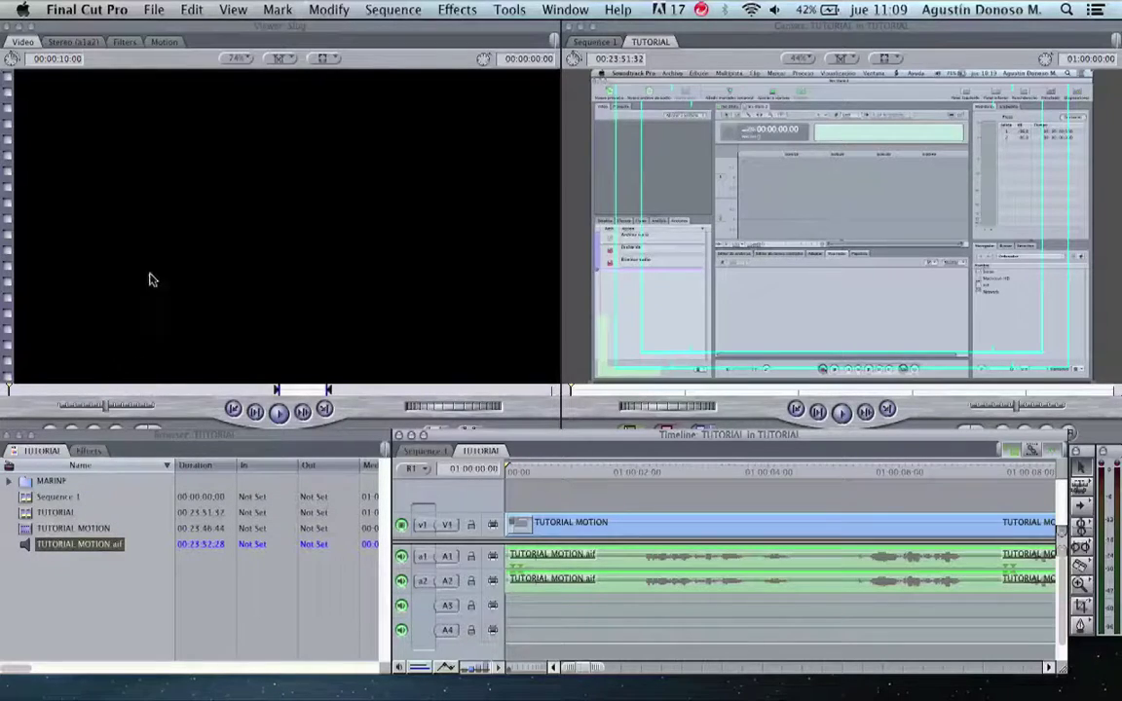
pyautogui.click(154, 8)
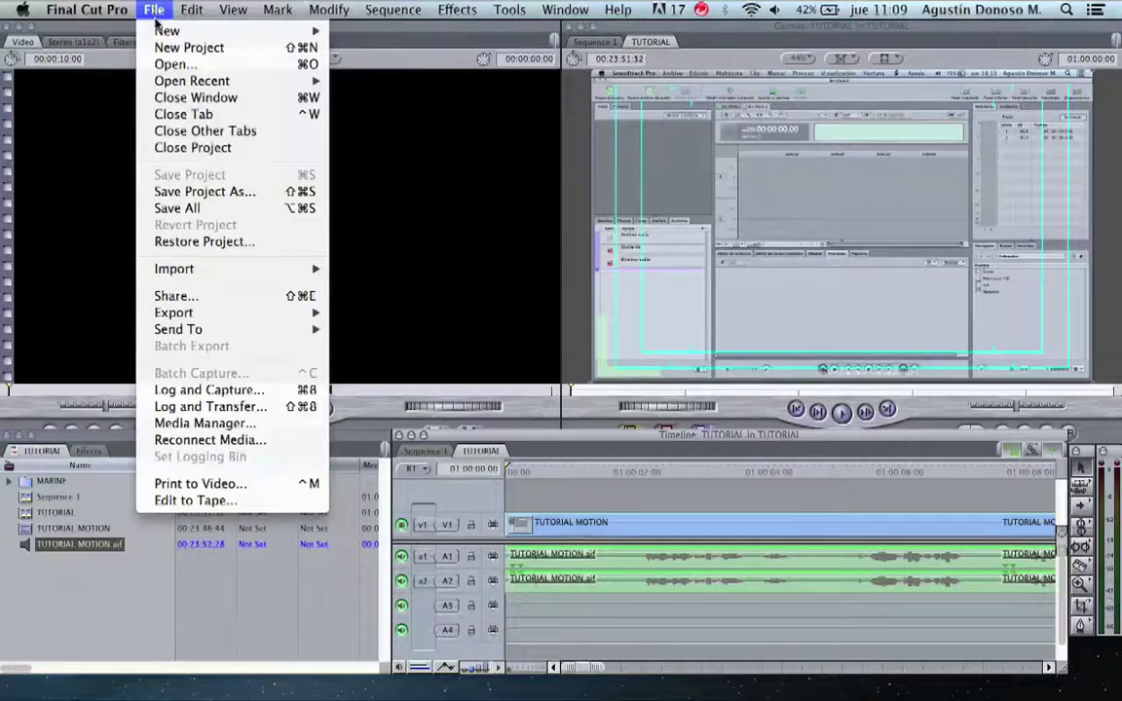
pyautogui.moveTo(156, 31)
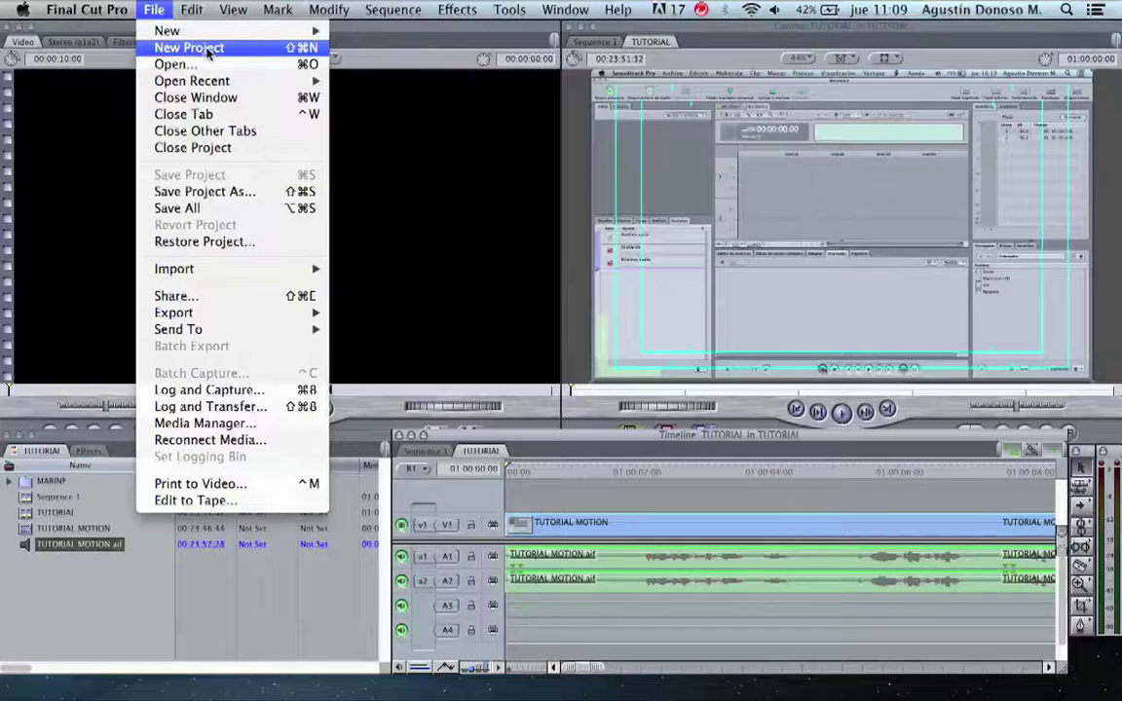
pyautogui.click(189, 48)
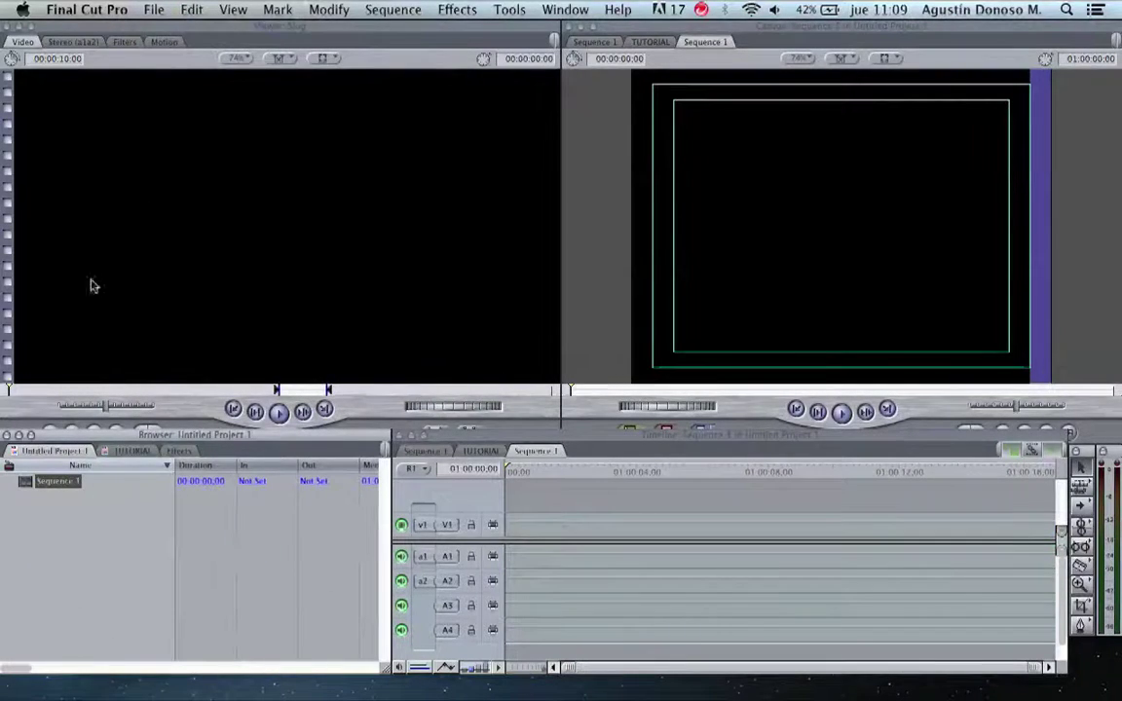
# Save the new project as FOTOS in the Escritorio folder.
pyautogui.click(151, 10)
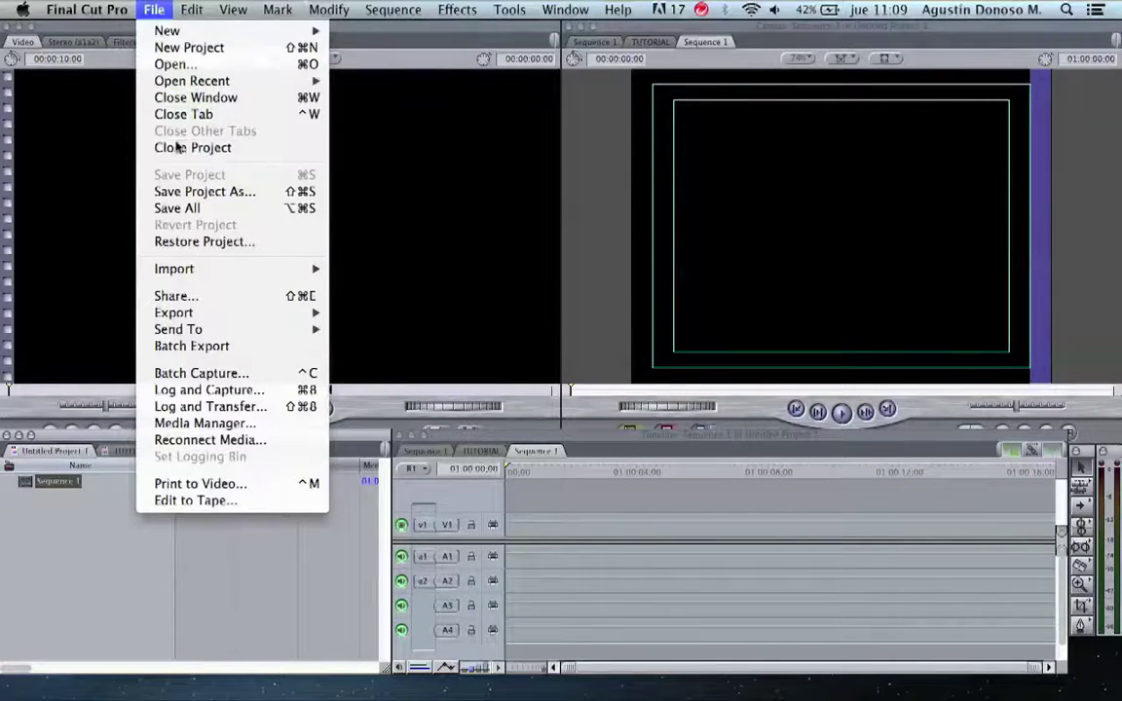
pyautogui.click(178, 196)
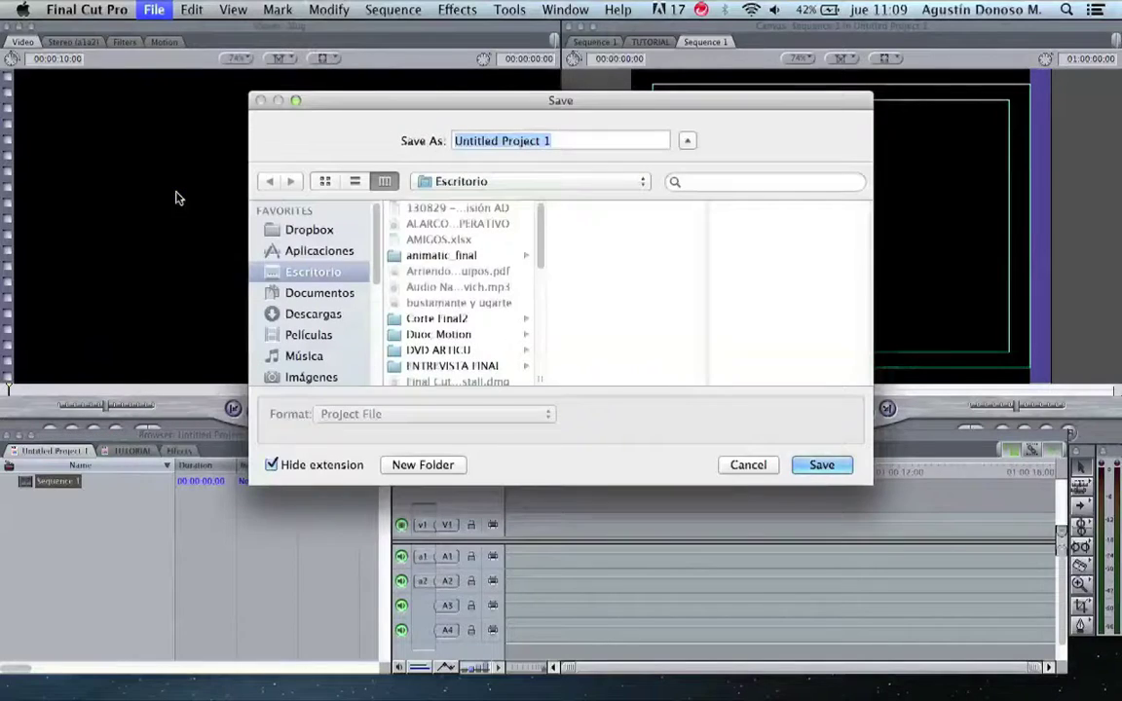
pyautogui.write('FOTOS')
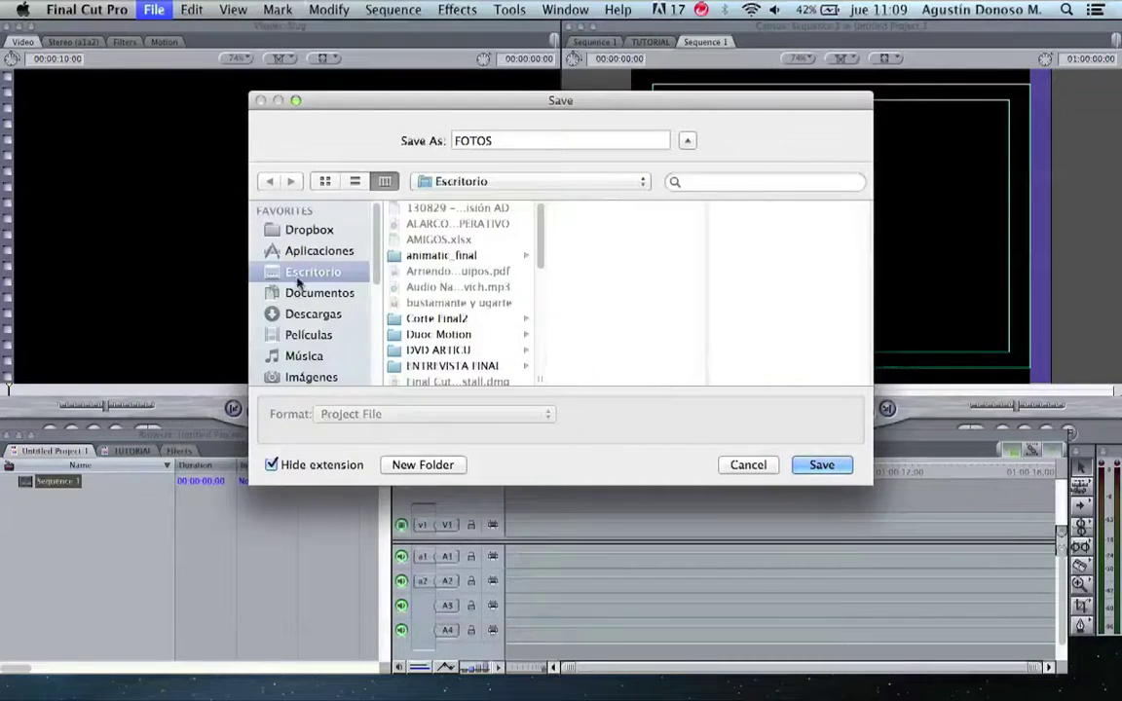
pyautogui.click(846, 465)
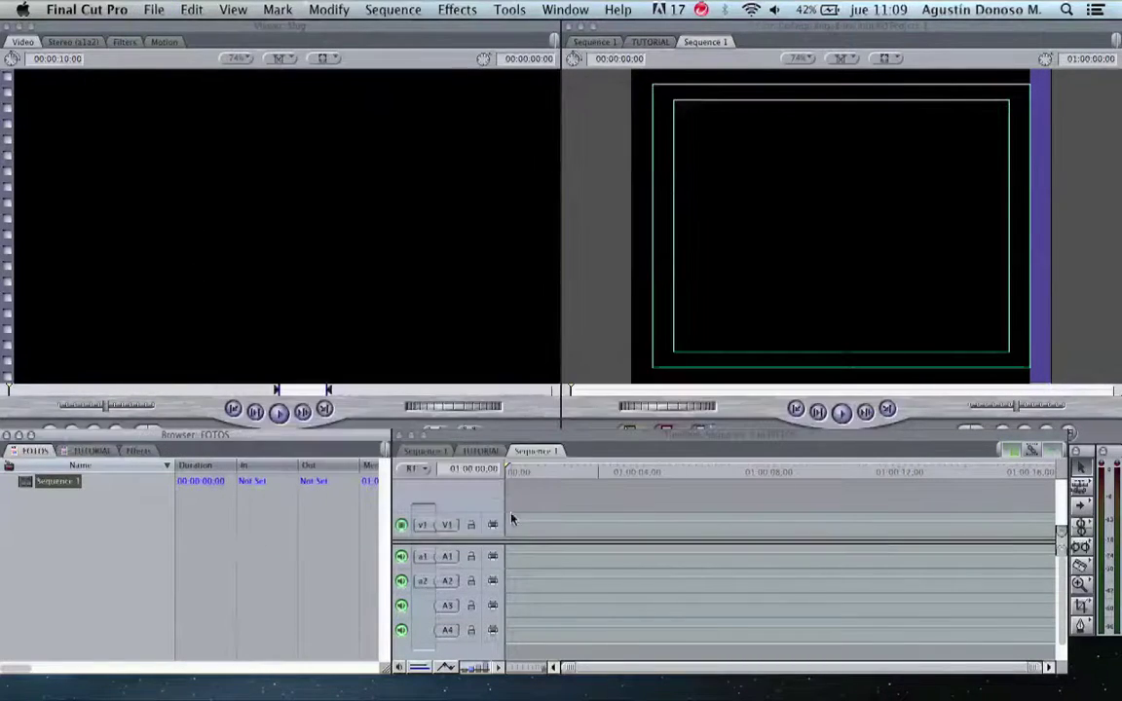
# Close the TUTORIAL project, keeping the FOTOS project open.
pyautogui.click(94, 453)
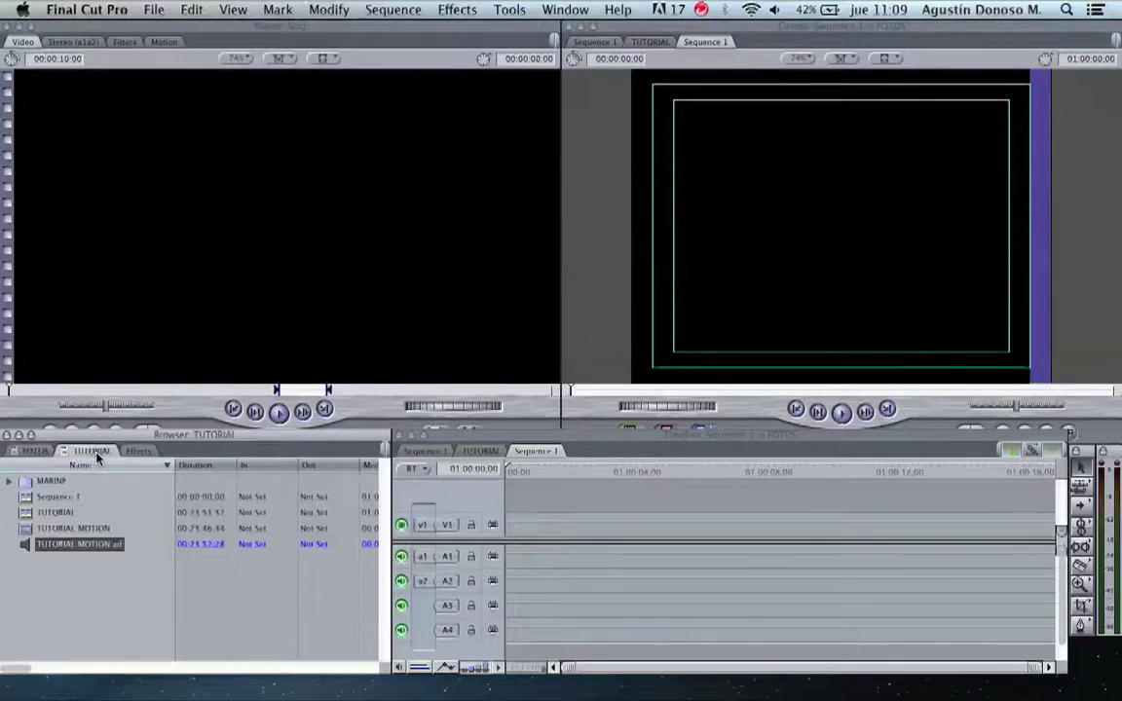
pyautogui.click(151, 9)
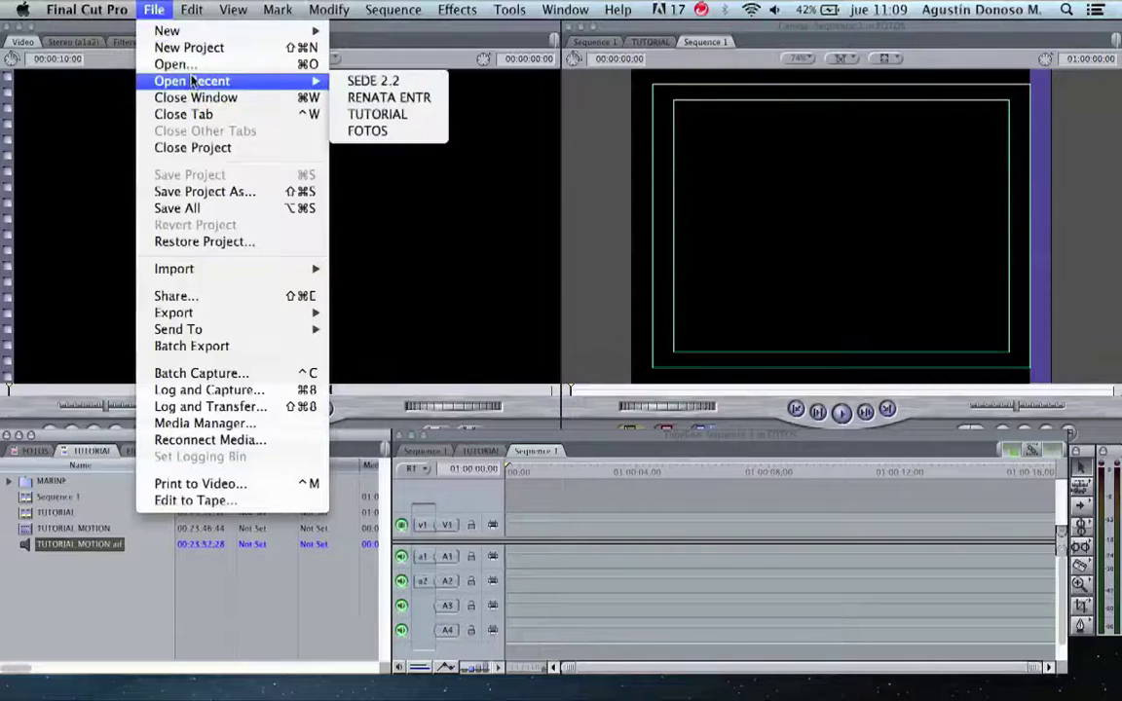
pyautogui.click(193, 148)
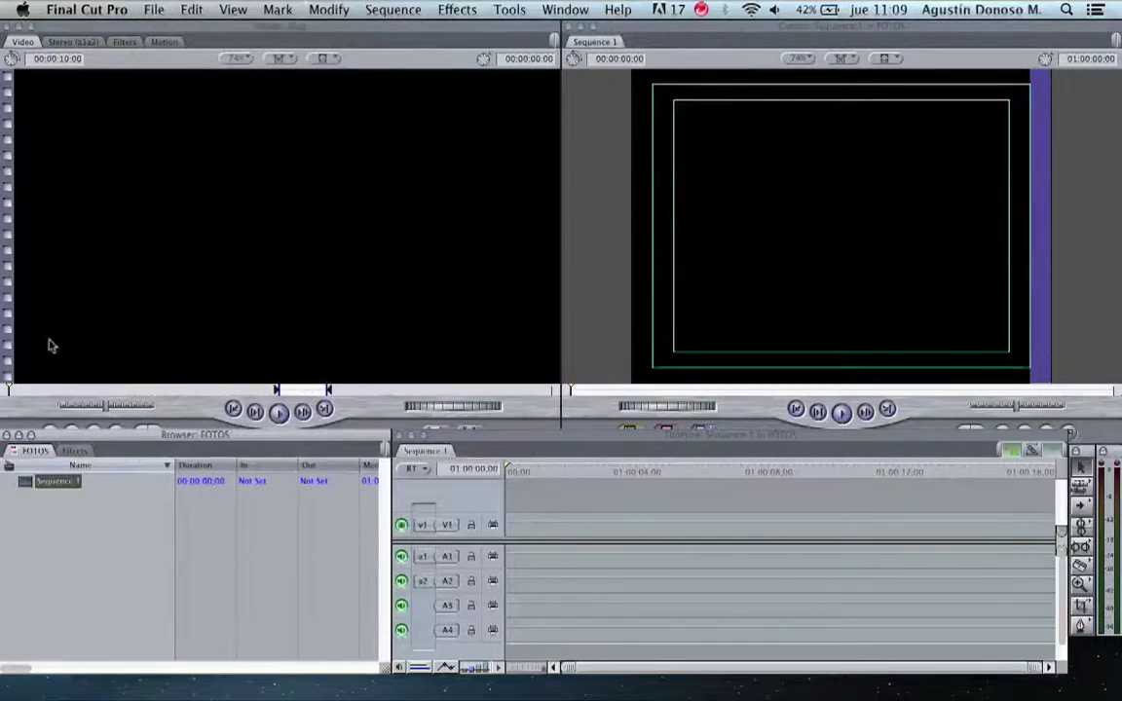
# Import the MARINE folder from Clase 4 into the FOTOS project.
pyautogui.click(153, 8)
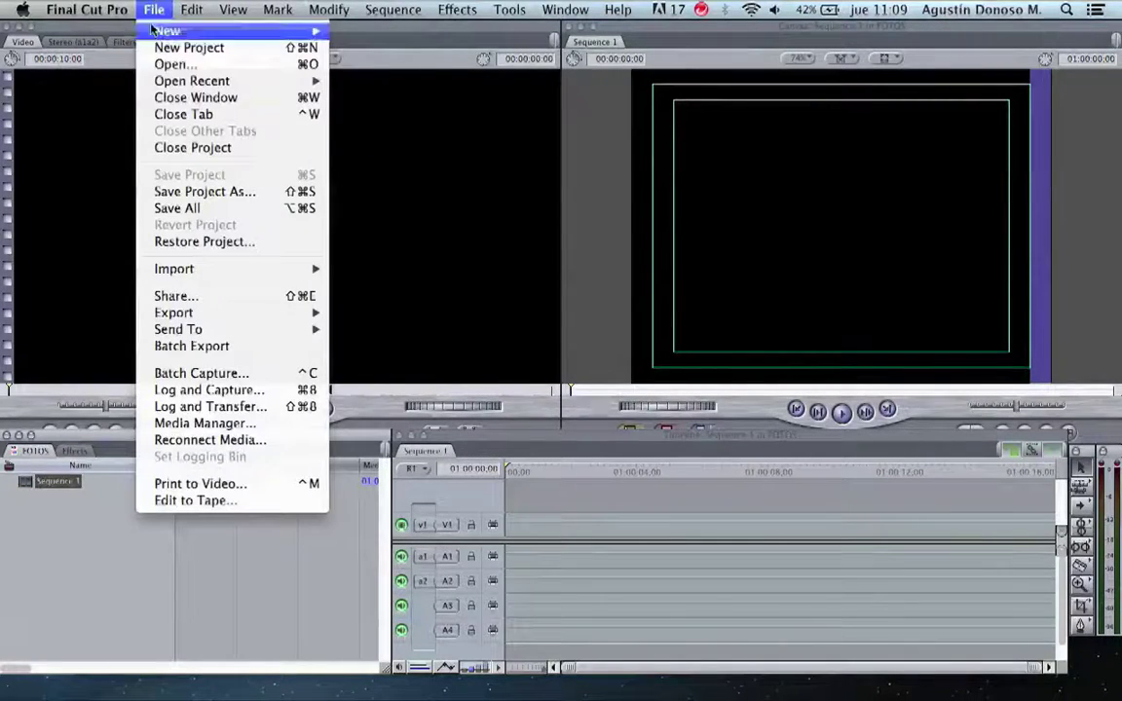
pyautogui.moveTo(219, 279)
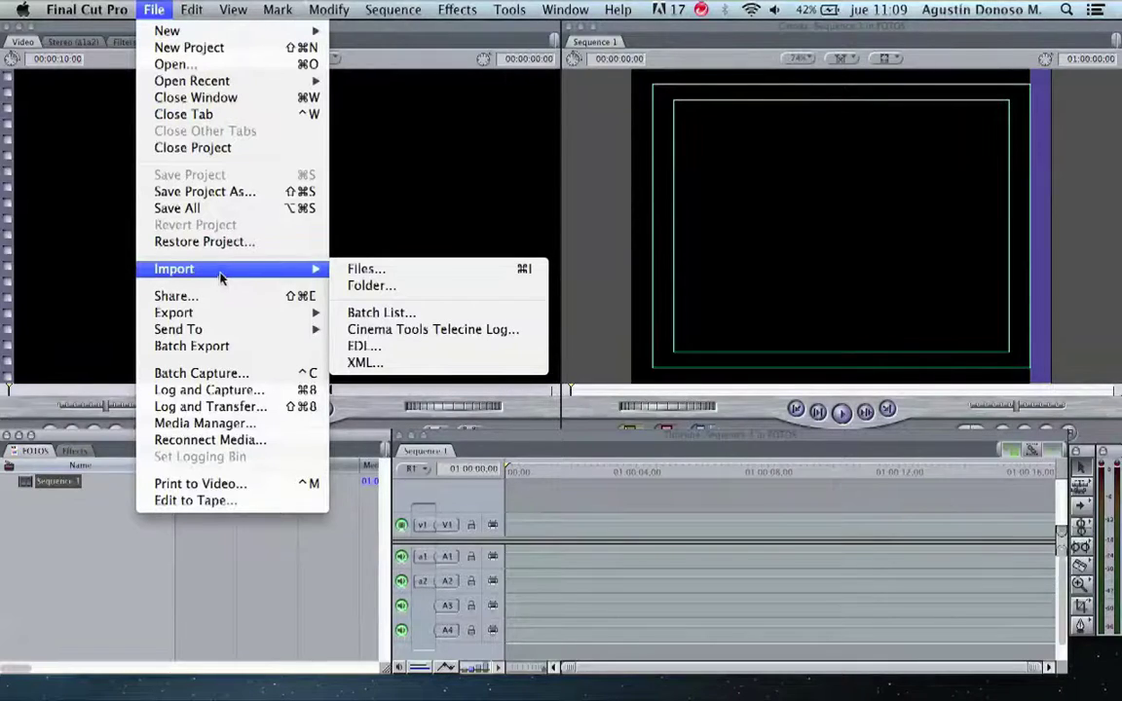
pyautogui.click(394, 286)
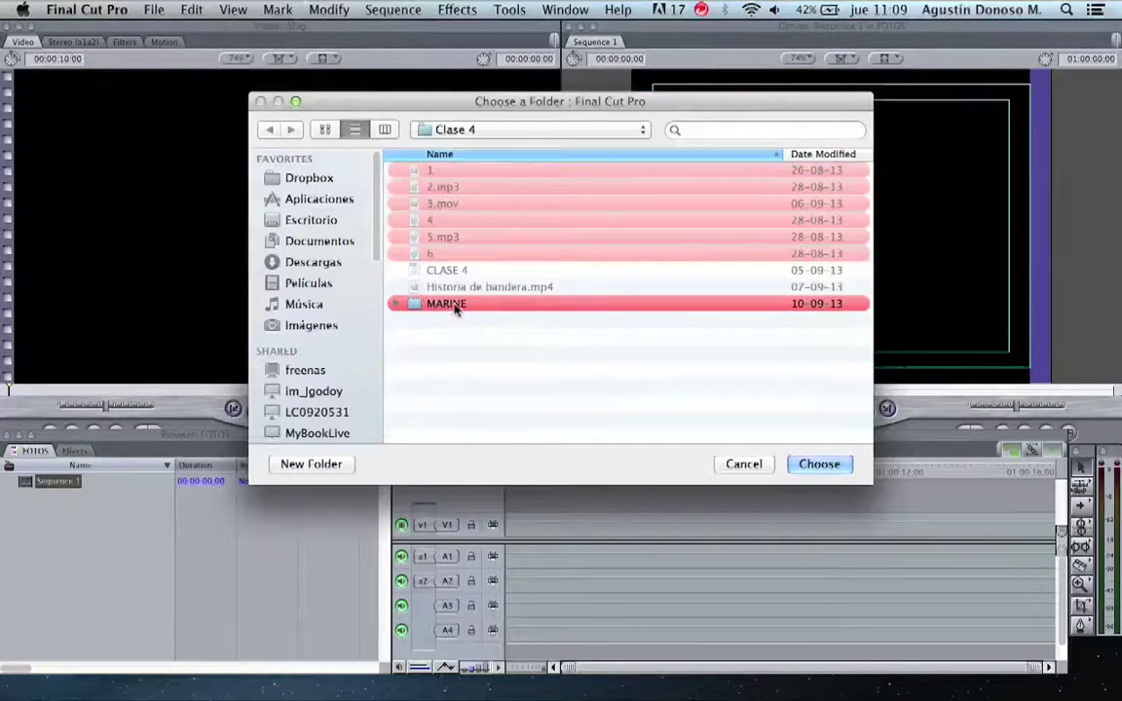
pyautogui.doubleClick(446, 304)
pyautogui.click(819, 463)
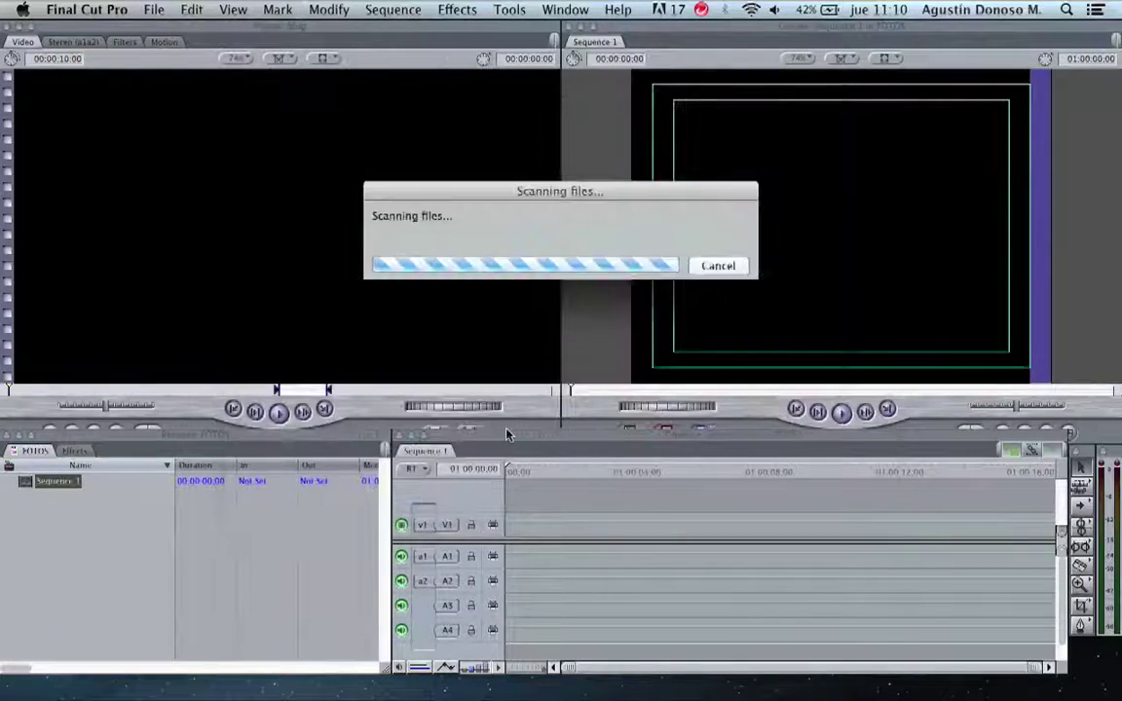
# Expand the imported MARINE bin and load the MARINE.aif audio clip into the Viewer.
pyautogui.click(11, 483)
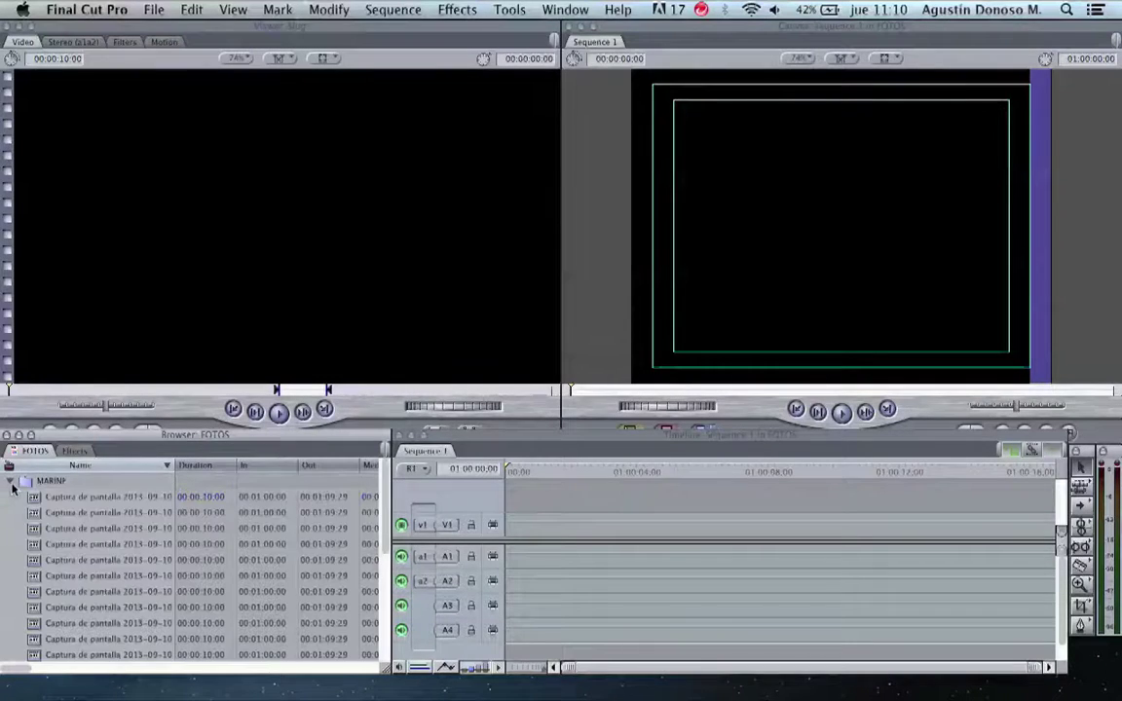
pyautogui.scroll(-4, 39, 565)
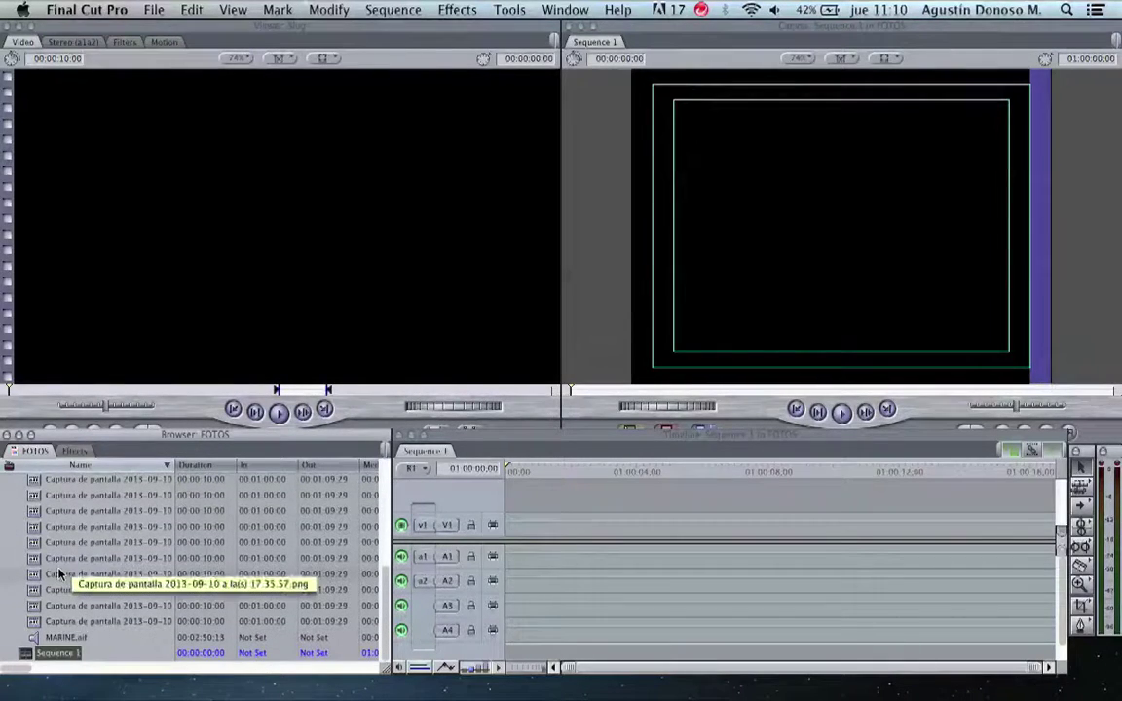
pyautogui.doubleClick(60, 638)
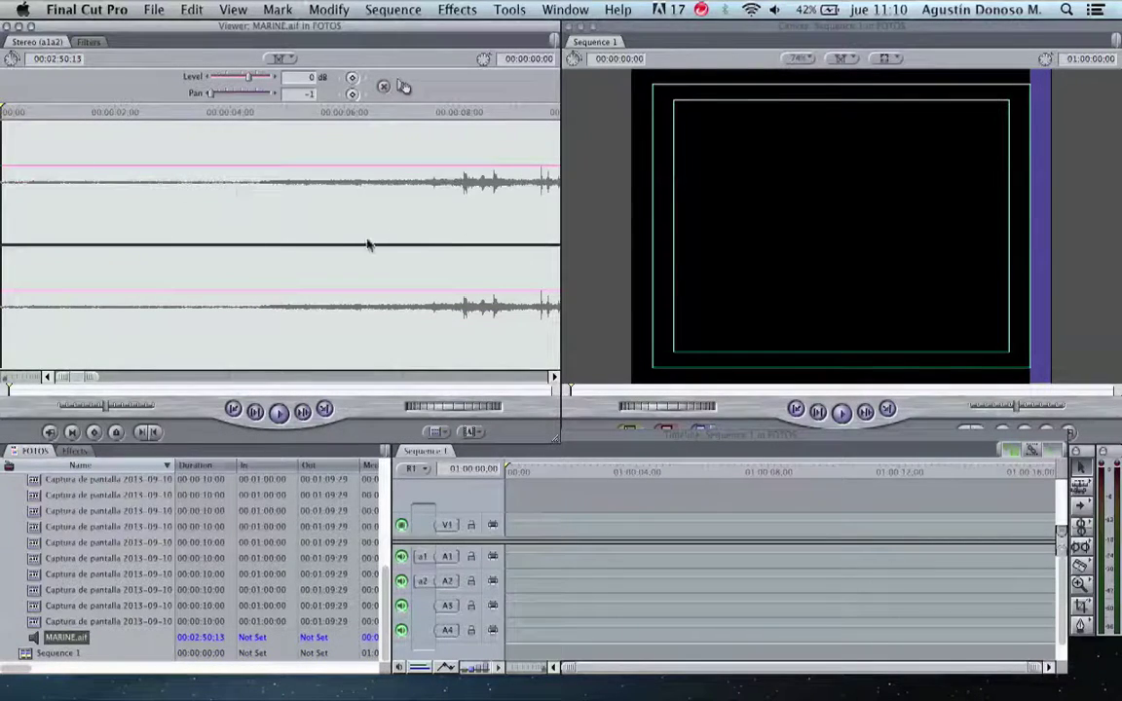
# Set the keyboard layout to Default Layout - U.S.
pyautogui.click(508, 9)
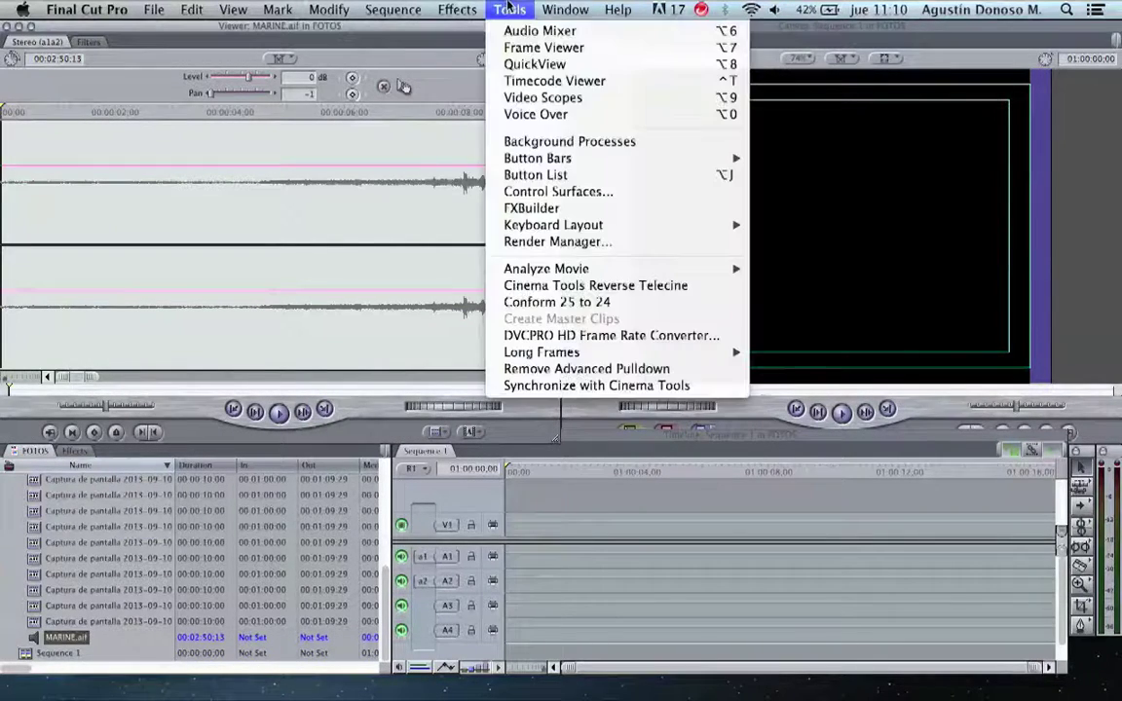
pyautogui.moveTo(704, 223)
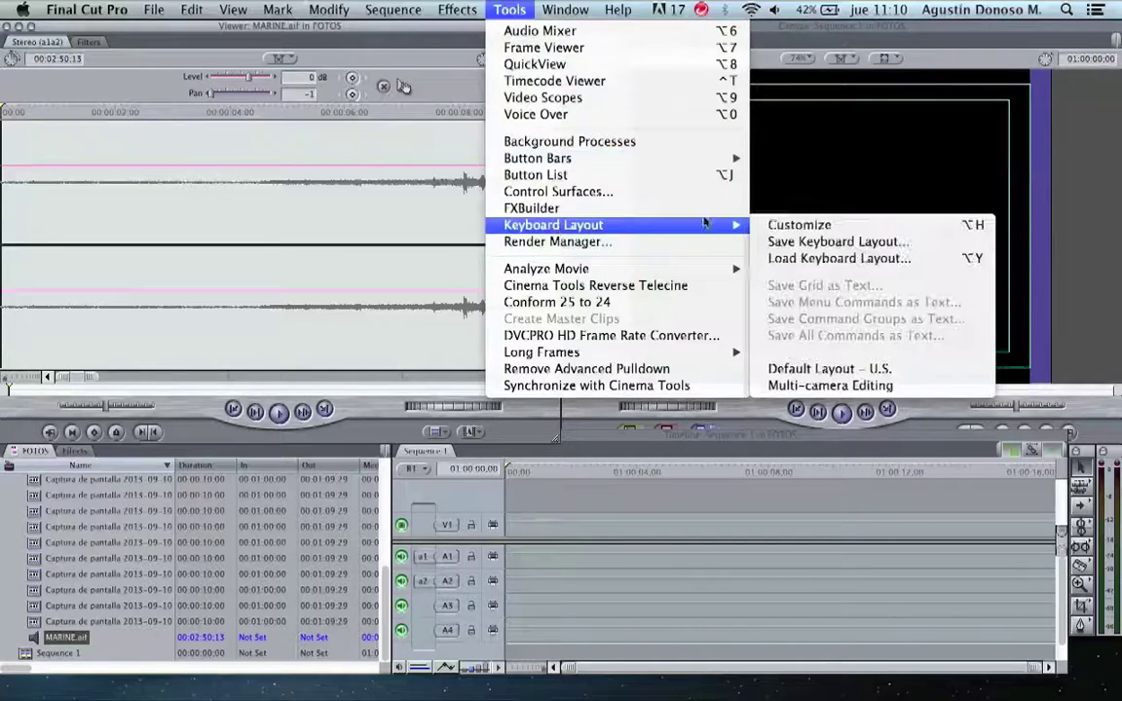
pyautogui.click(888, 371)
pyautogui.click(712, 200)
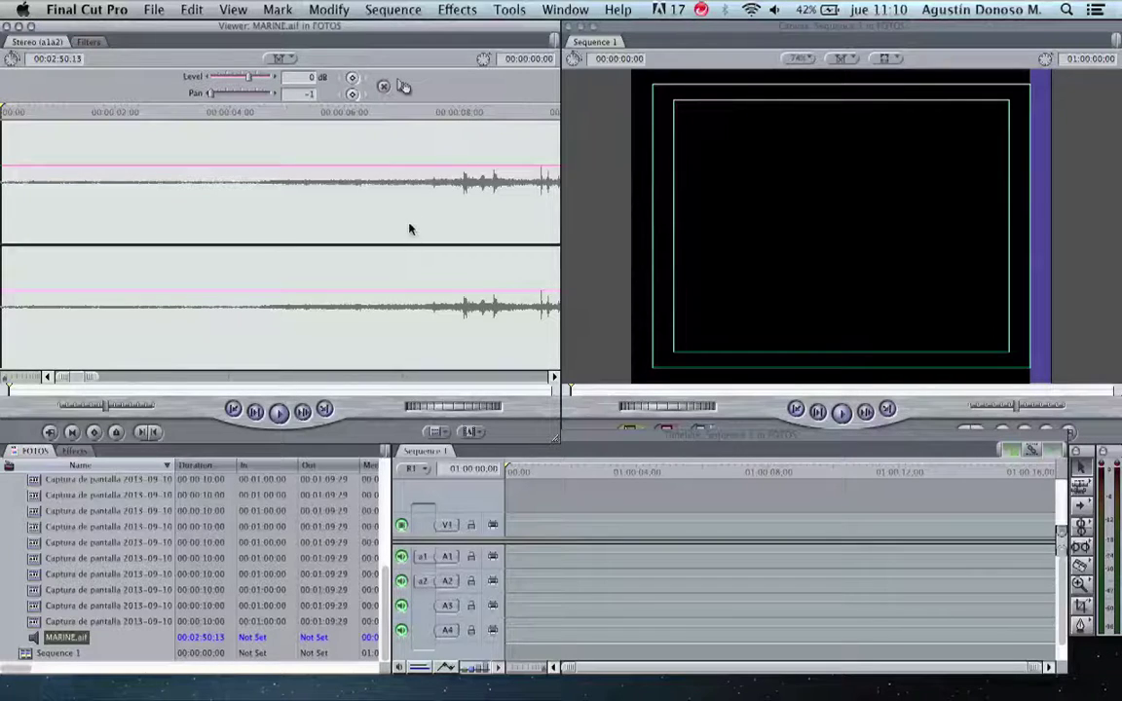
# Mark an In point at 00:00:13;22 and an Out point at 00:00:30;02 on the MARINE.aif clip.
pyautogui.press('z')
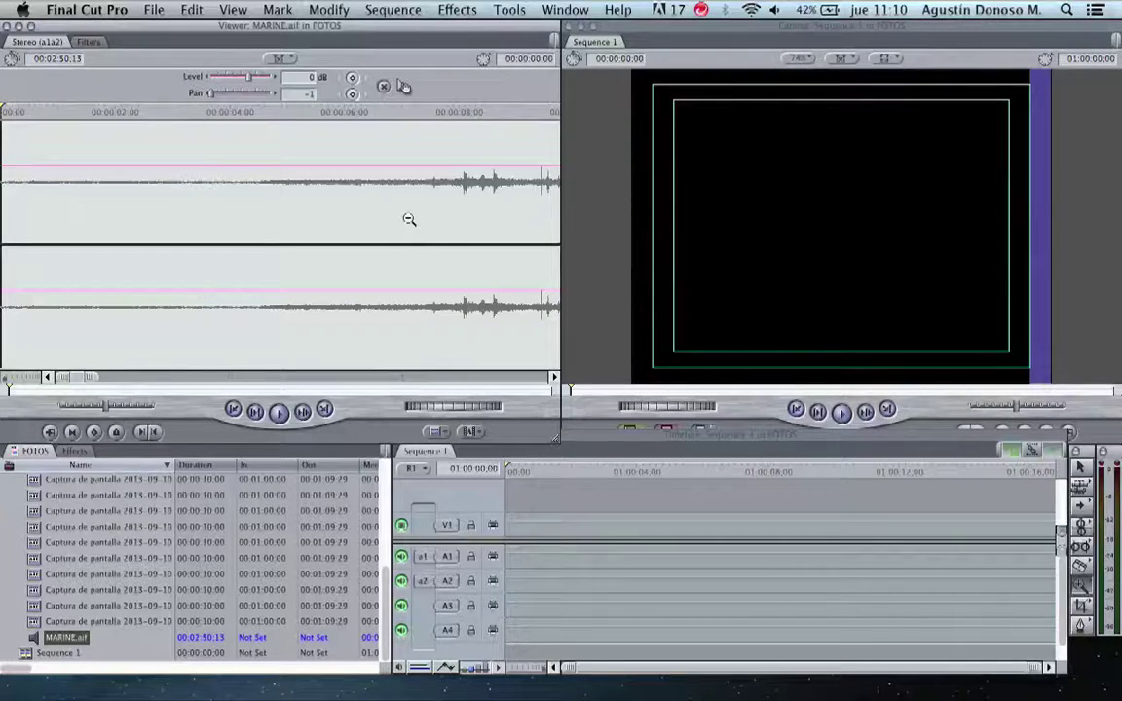
pyautogui.keyDown('alt'); pyautogui.click(407, 218); pyautogui.keyUp('alt')
pyautogui.keyDown('alt'); pyautogui.click(301, 201); pyautogui.keyUp('alt')
pyautogui.keyDown('alt'); pyautogui.click(215, 159); pyautogui.keyUp('alt')
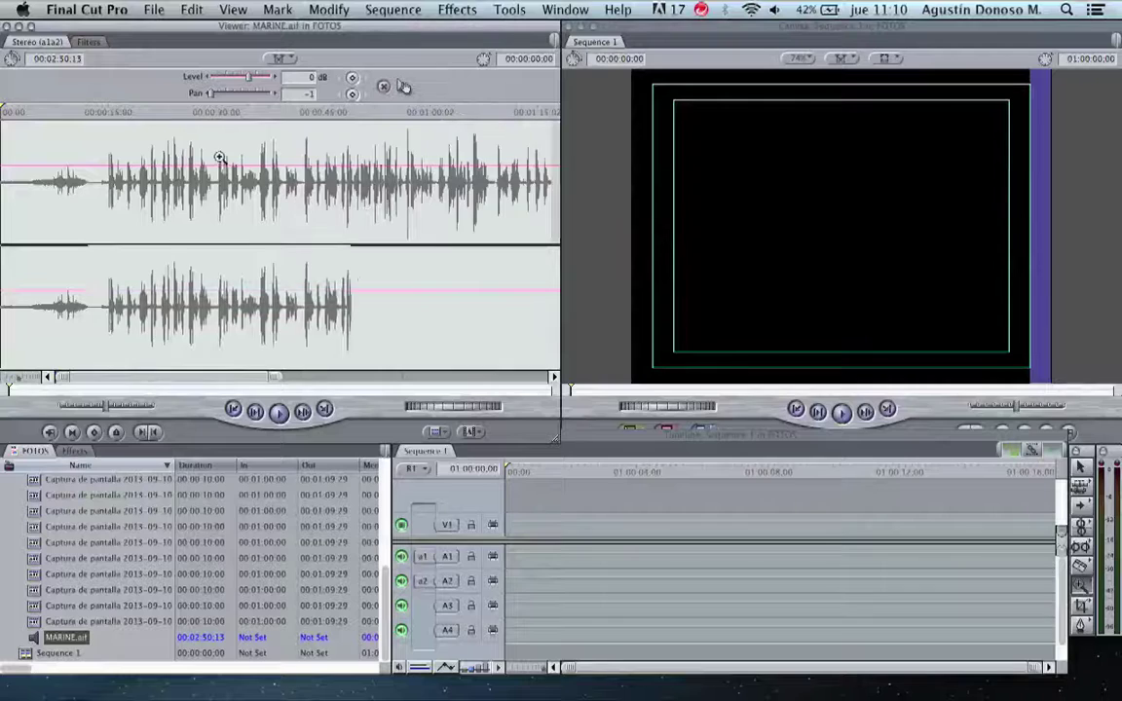
pyautogui.keyDown('alt'); pyautogui.click(127, 157); pyautogui.keyUp('alt')
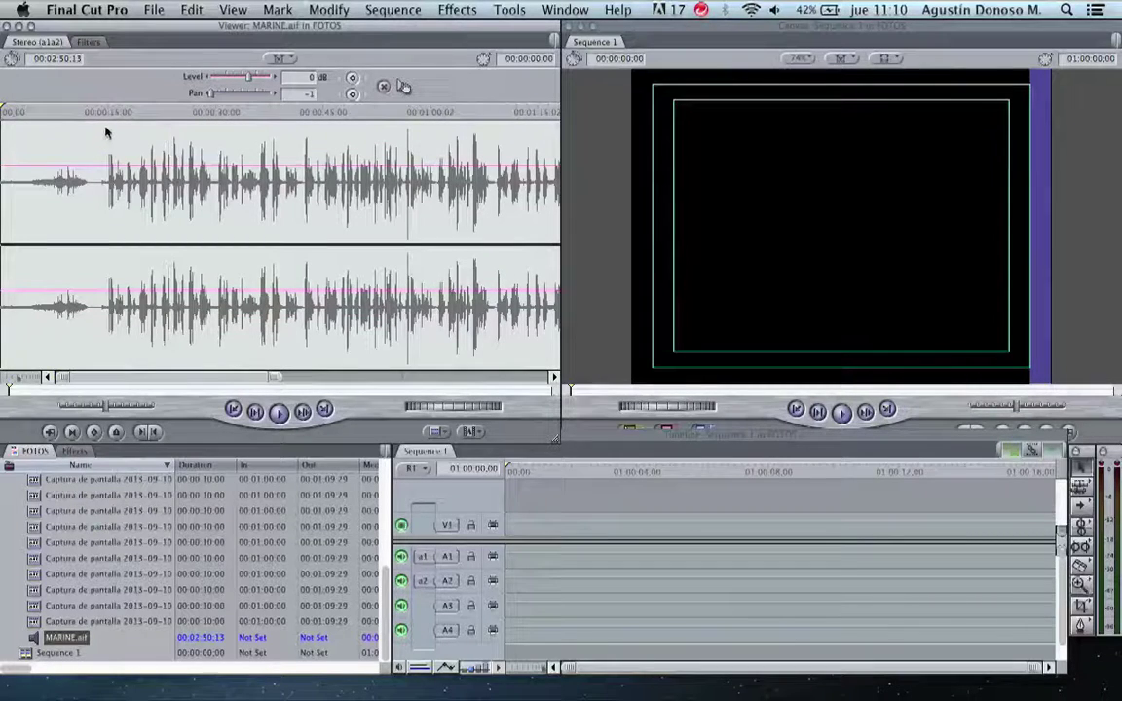
pyautogui.click(103, 112)
pyautogui.moveTo(103, 112); pyautogui.dragTo(98, 109)
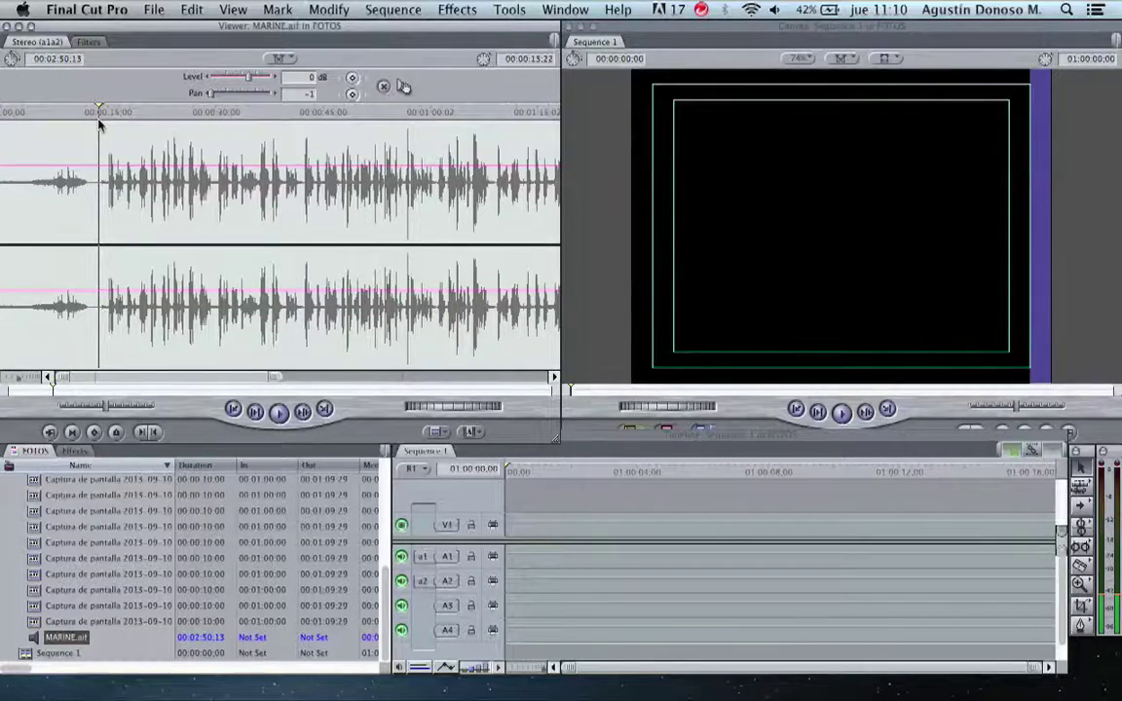
pyautogui.press('i')
pyautogui.click(216, 112)
pyautogui.press('o')
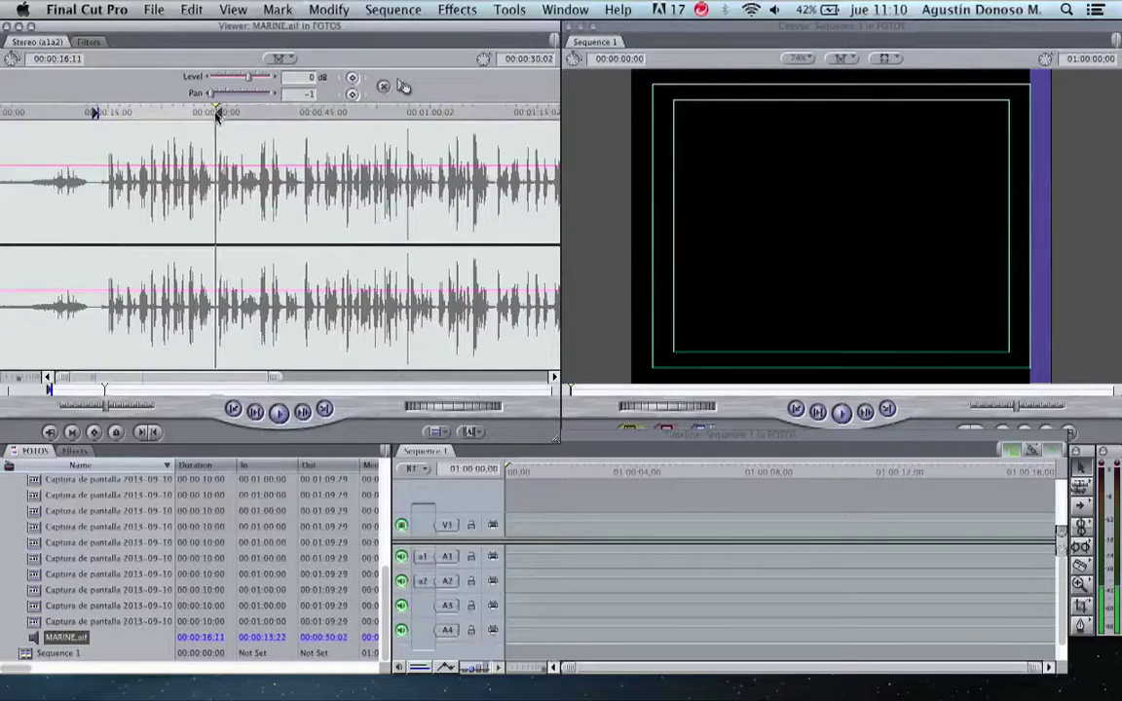
# Overwrite the marked MARINE.aif section onto audio tracks A1 and A2 at the start of Sequence 1.
pyautogui.click(738, 425)
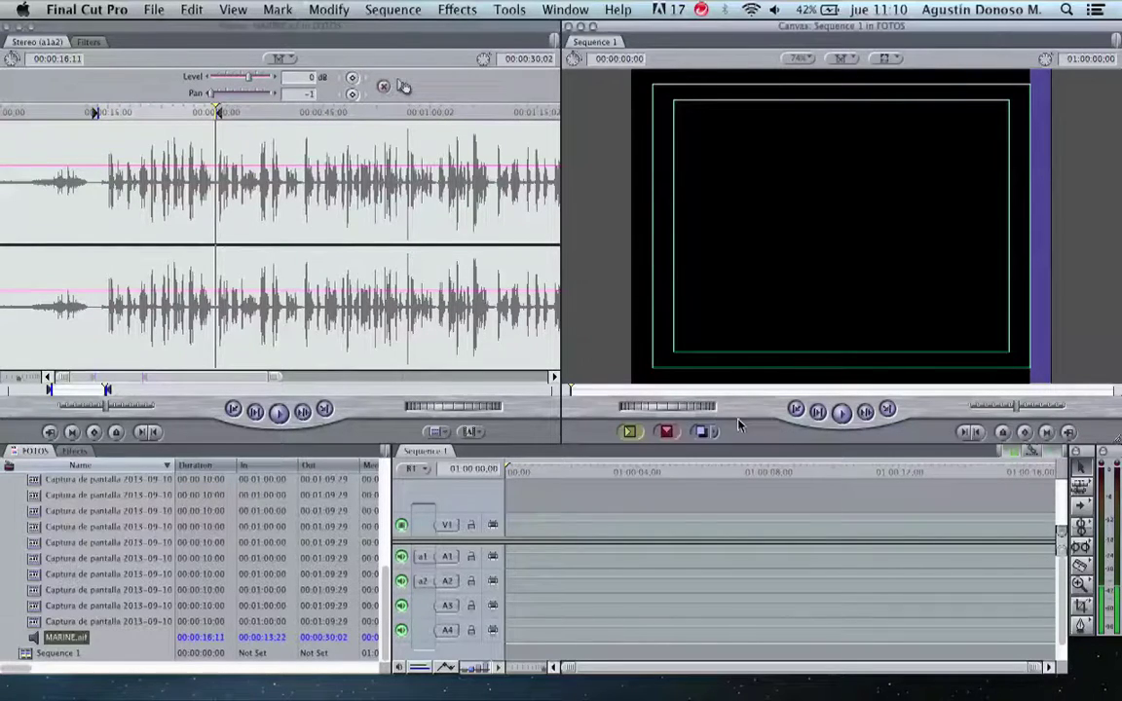
pyautogui.click(666, 433)
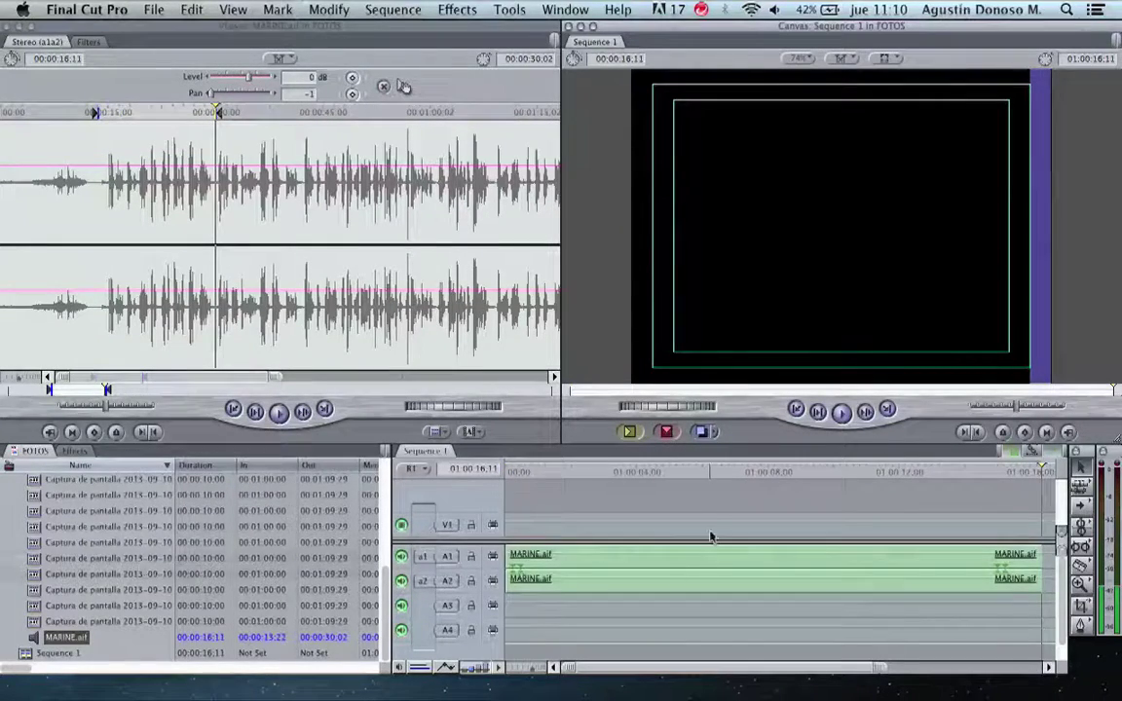
# Show audio waveforms on the MARINE.aif clip in the Timeline and return the playhead to the sequence start.
pyautogui.doubleClick(618, 572)
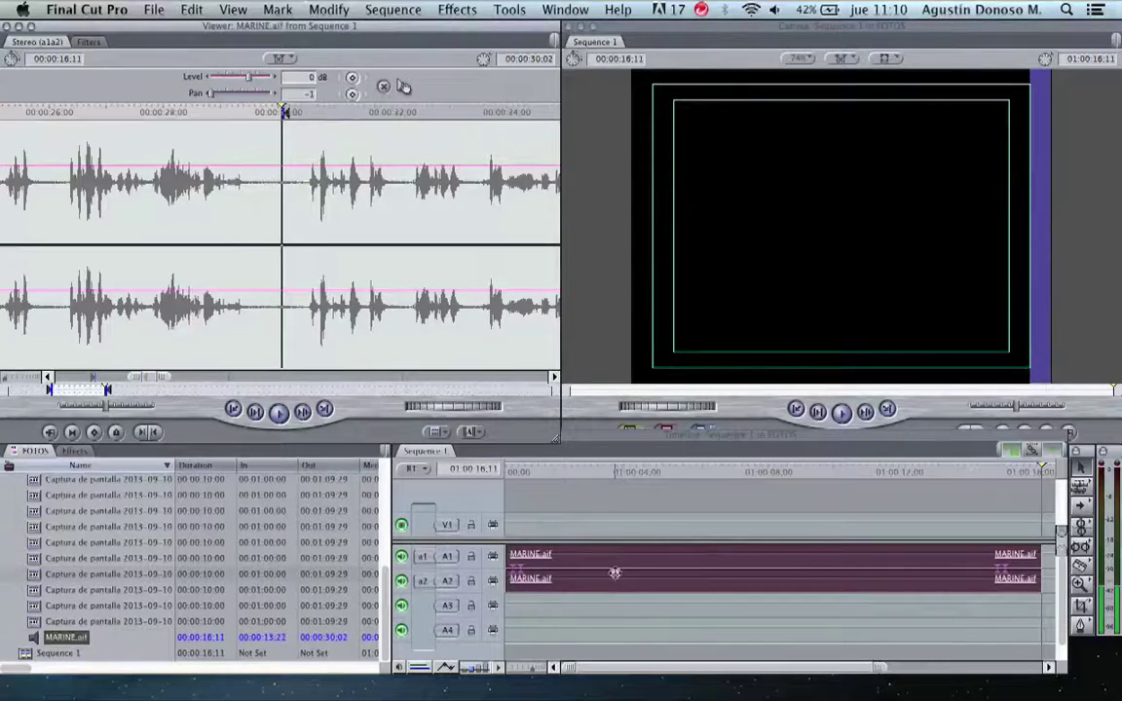
pyautogui.click(610, 569)
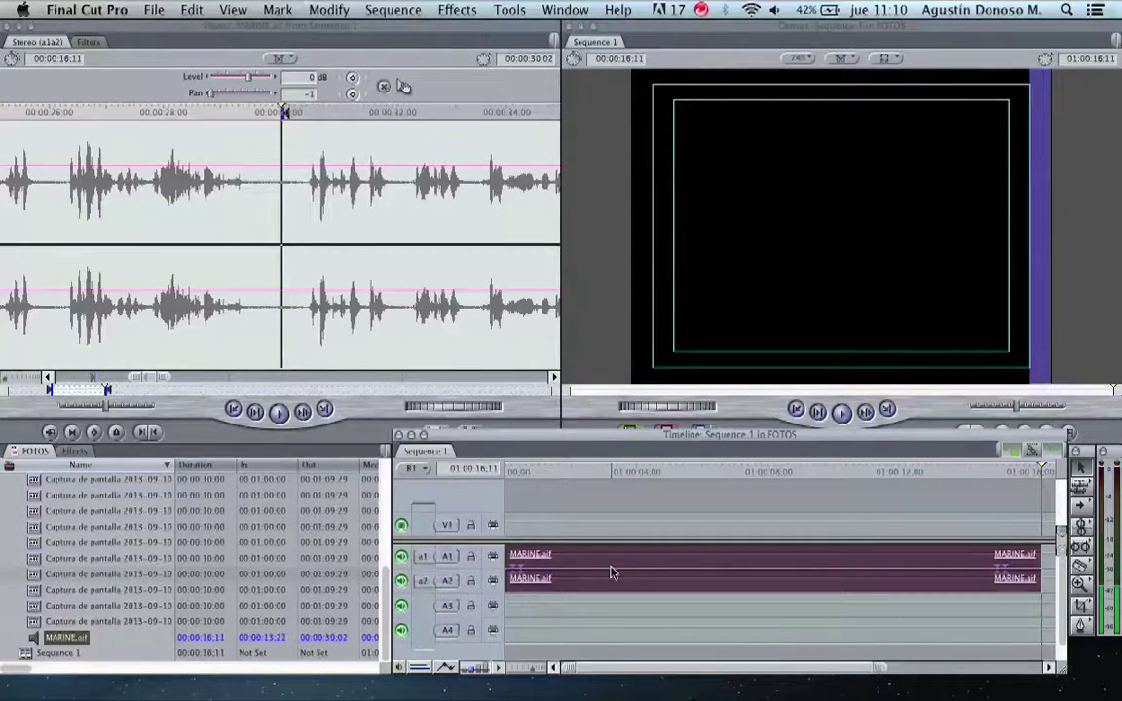
pyautogui.press('super+alt+w')
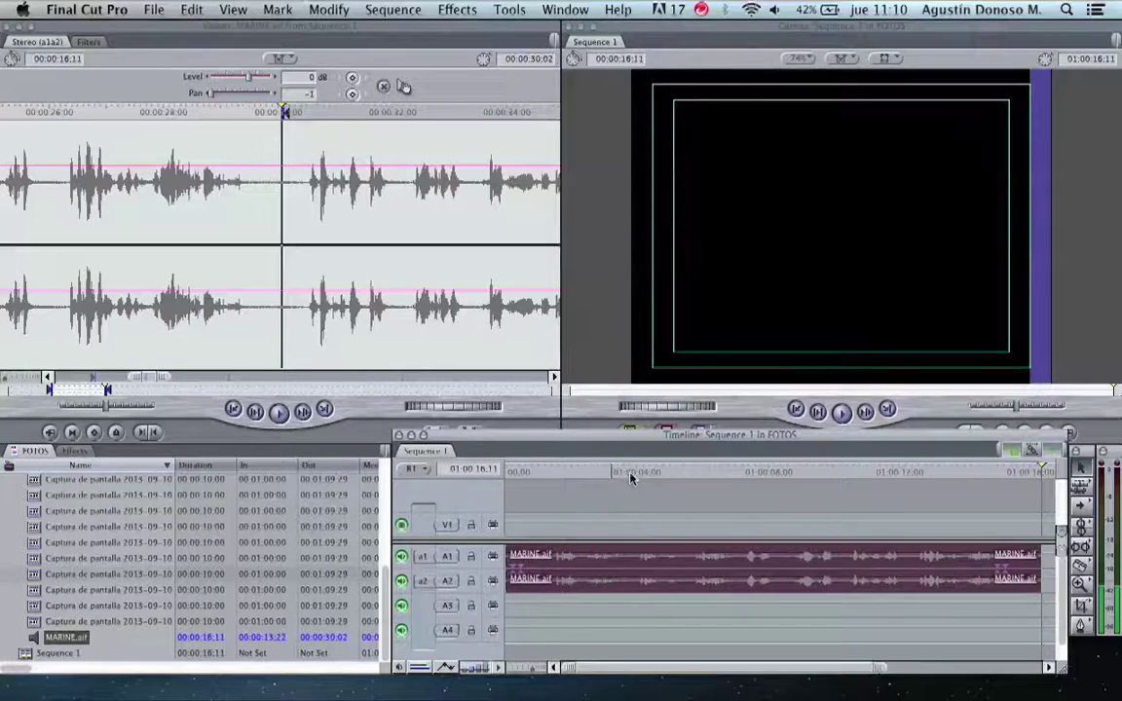
pyautogui.press('Home')
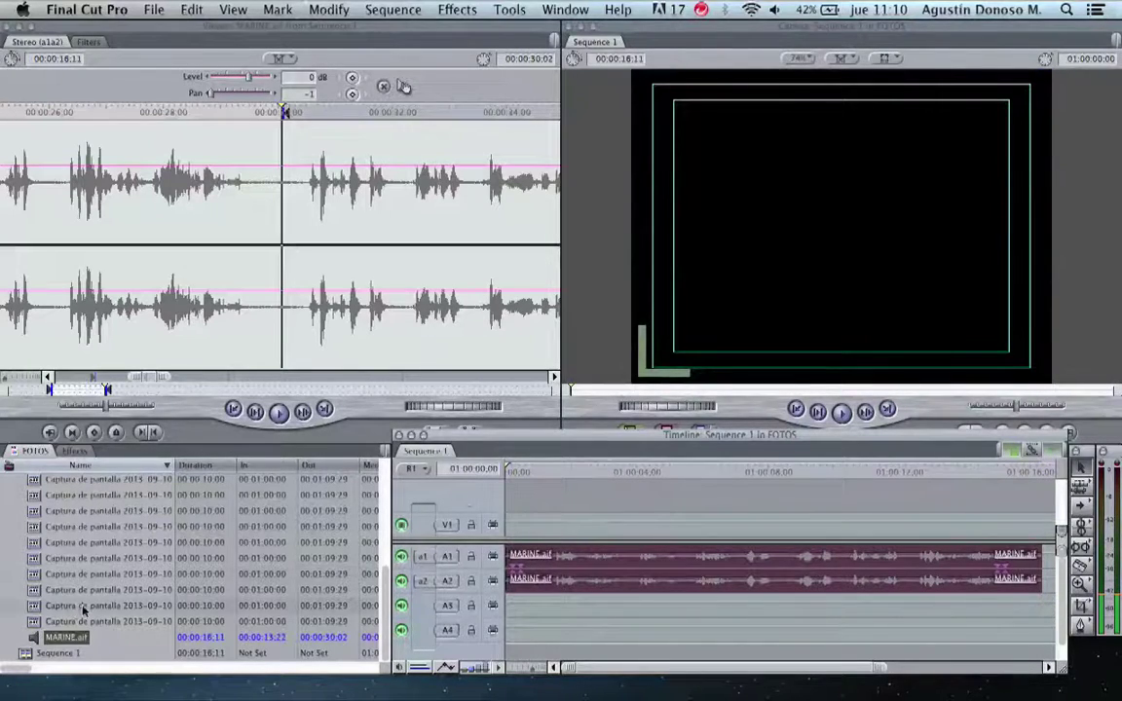
# Overwrite the image Captura de pantalla 17.31.25.png onto V1 at the start of Sequence 1 and park the playhead at 01:00:03;10.
pyautogui.scroll(3, 83, 571)
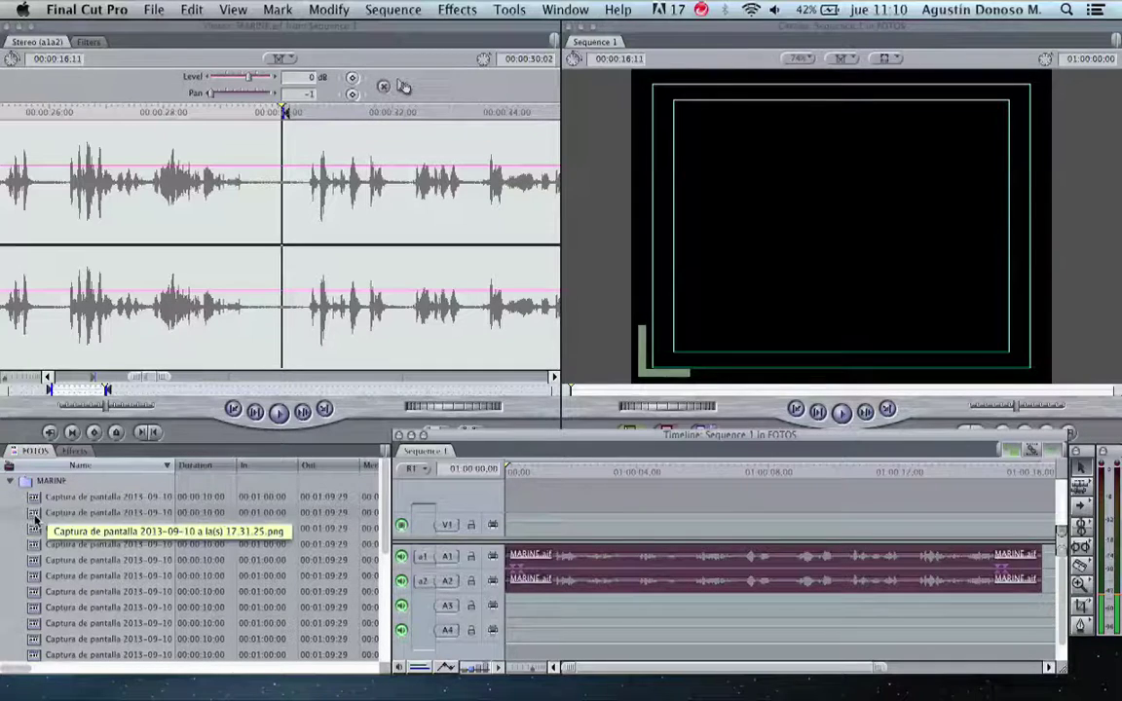
pyautogui.doubleClick(35, 516)
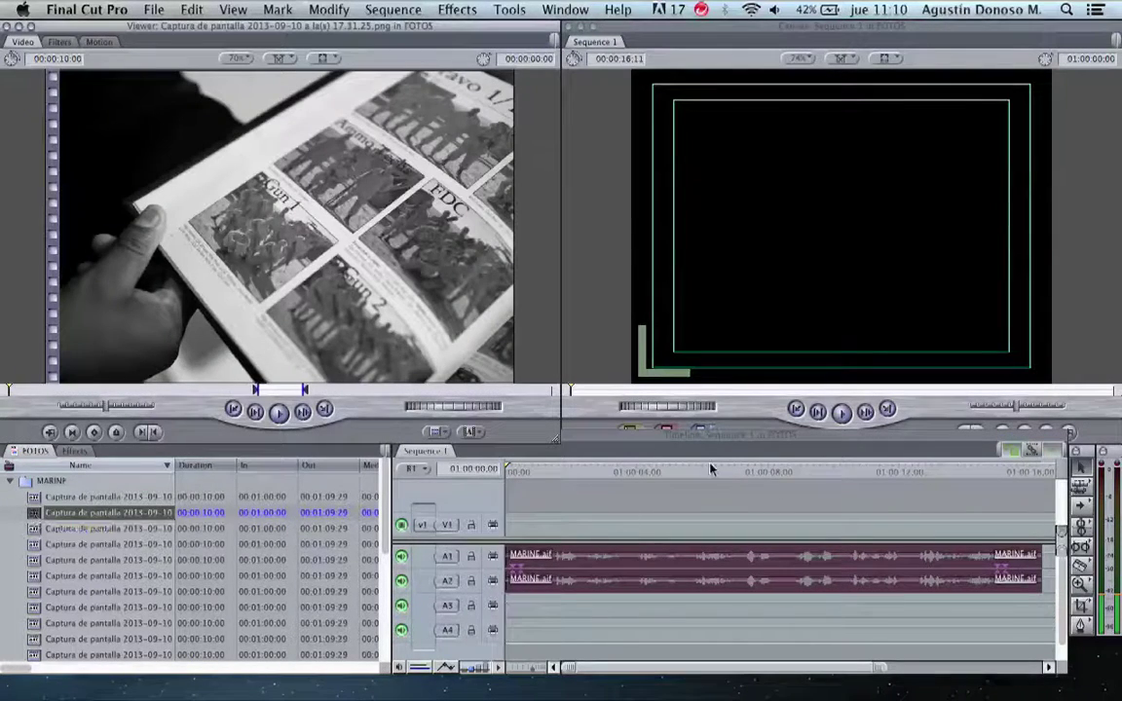
pyautogui.click(753, 415)
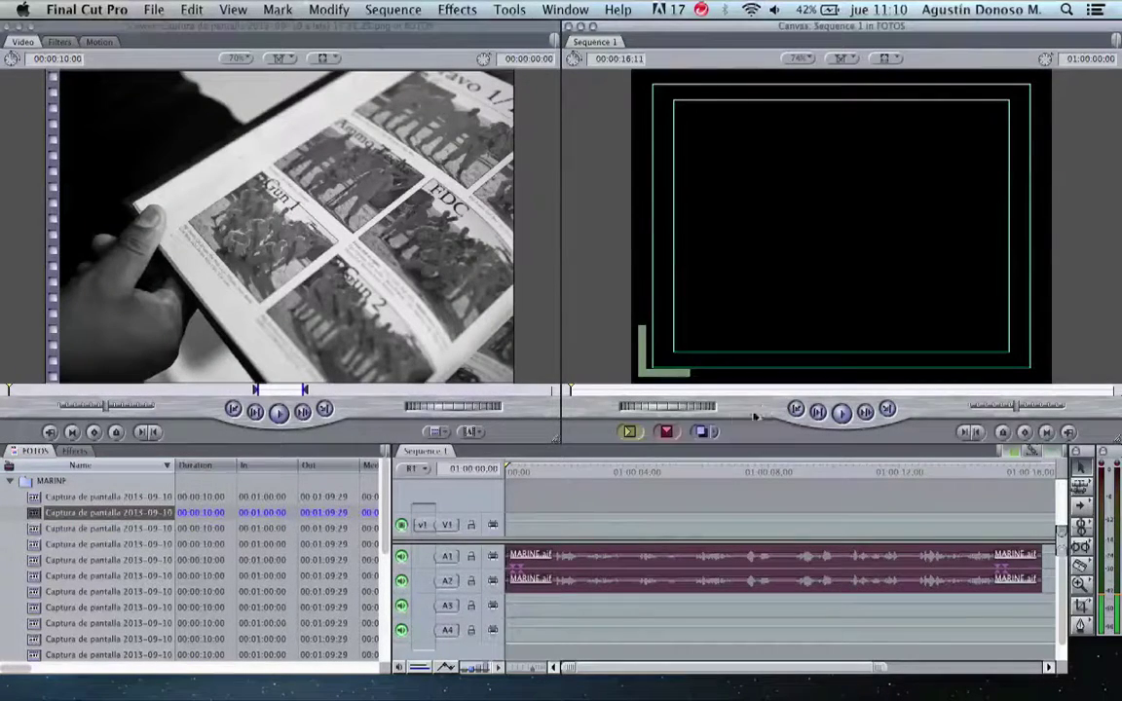
pyautogui.click(666, 432)
pyautogui.click(614, 472)
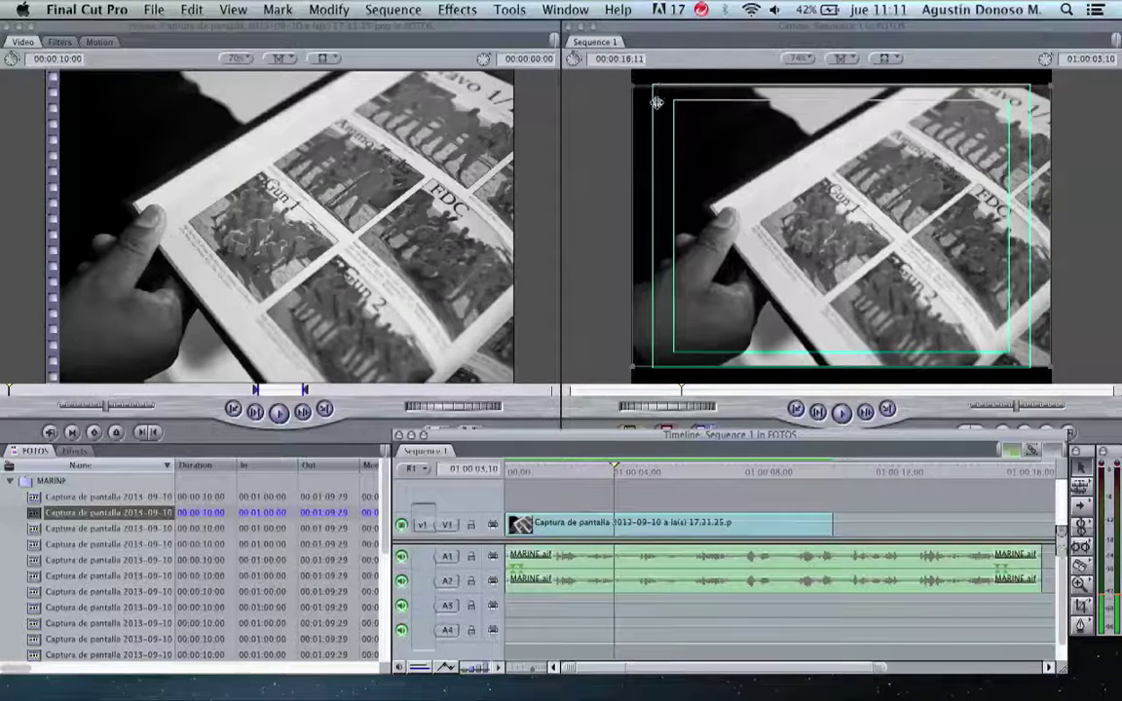
# Set the Scale of the first image clip on V1 to 110 in its motion parameters.
pyautogui.doubleClick(611, 533)
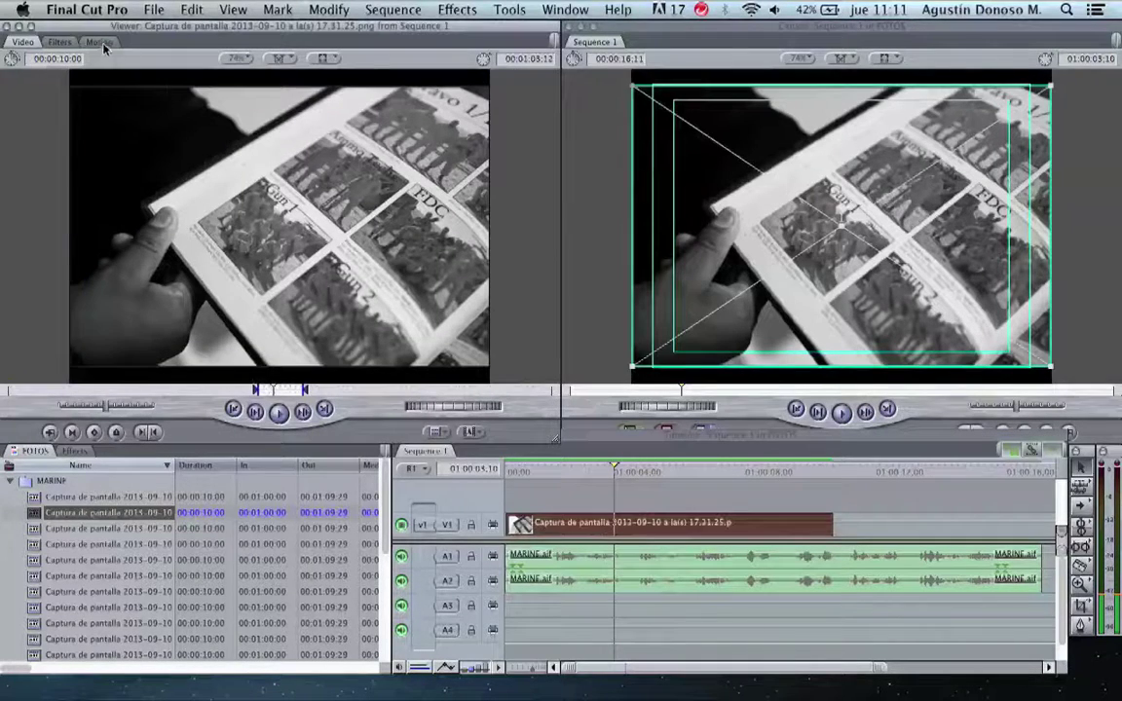
pyautogui.click(101, 43)
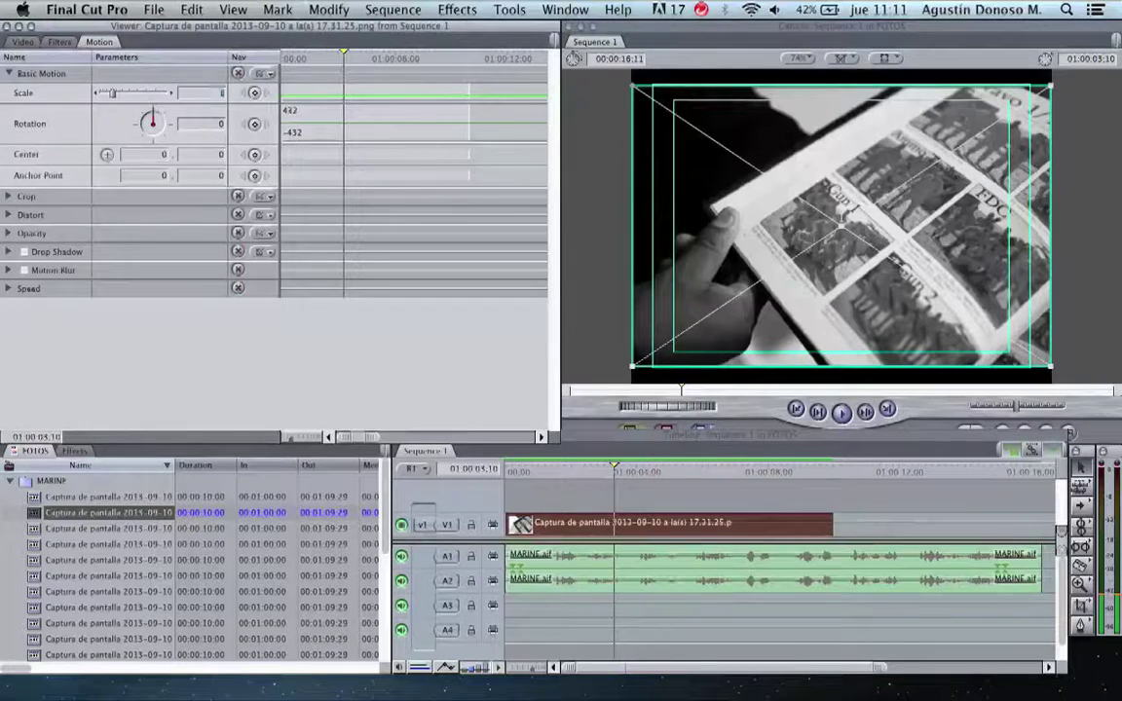
pyautogui.write('100')
pyautogui.press('Return')
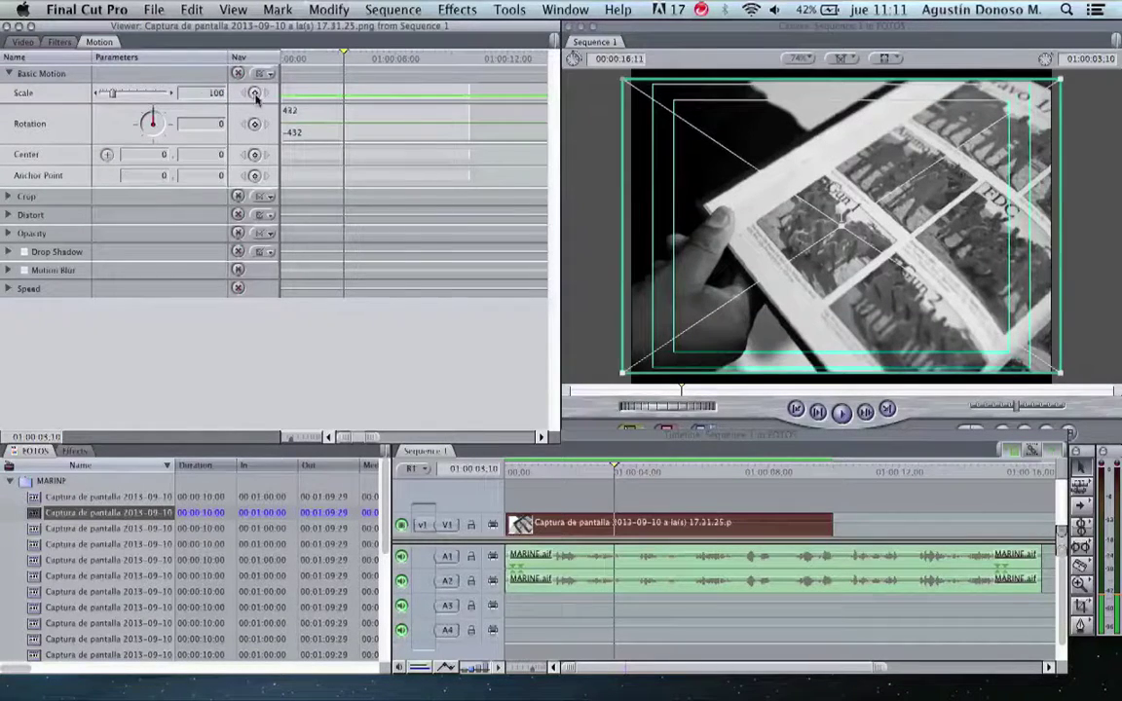
pyautogui.click(198, 93)
pyautogui.press('Return')
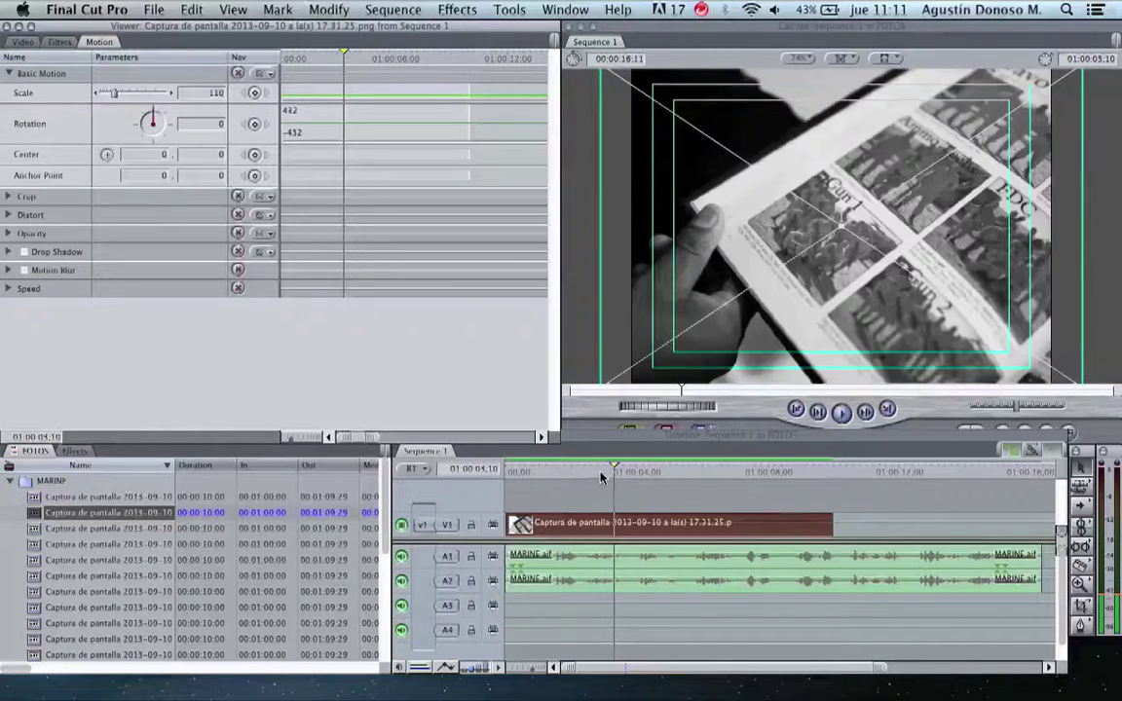
# Place the playhead five seconds after the sequence start and trim the end of the first image clip to 01:00:05;00.
pyautogui.moveTo(594, 476); pyautogui.dragTo(492, 482)
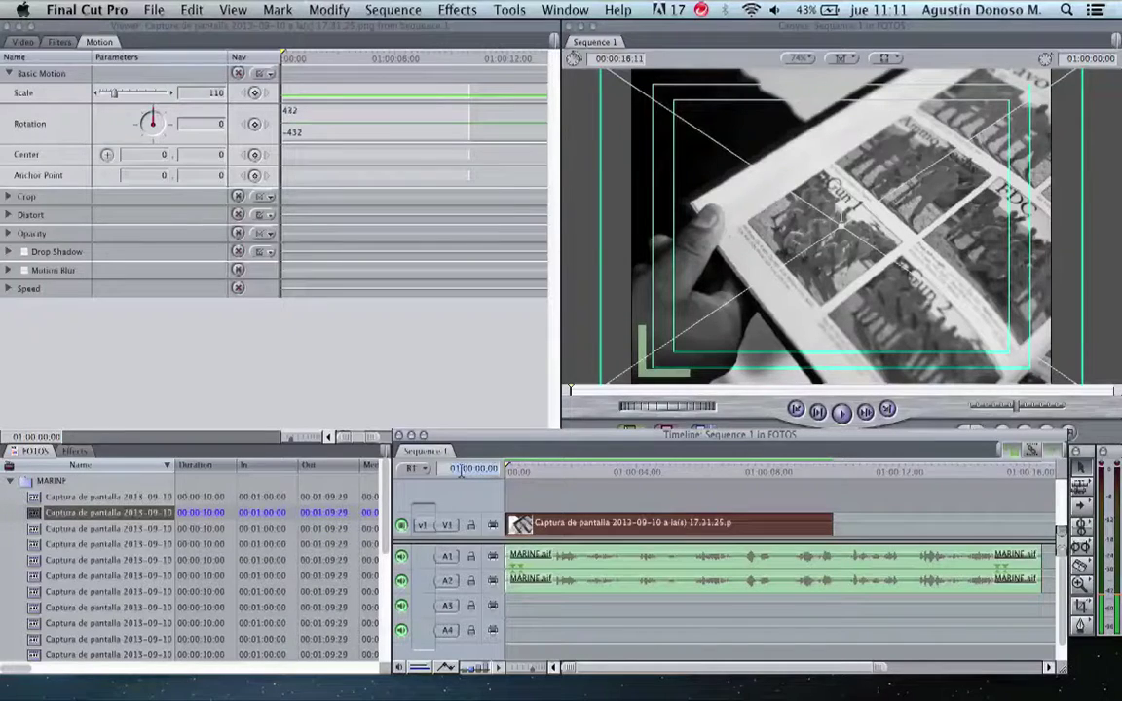
pyautogui.click(461, 471)
pyautogui.write('+500')
pyautogui.press('Return')
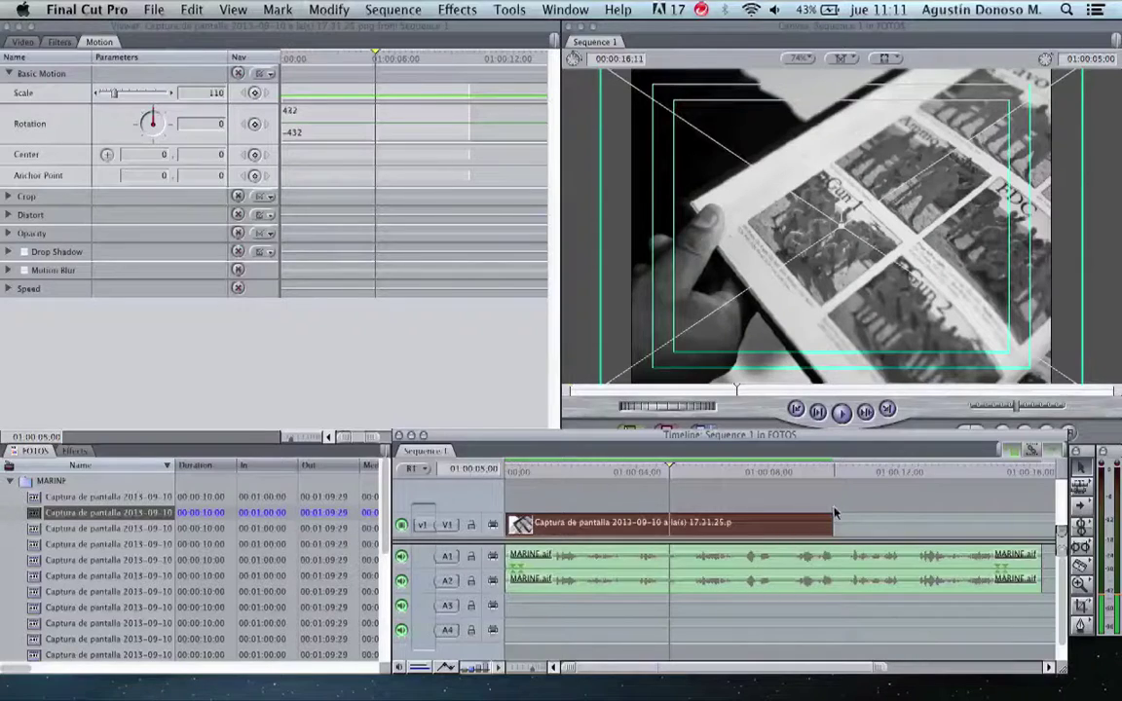
pyautogui.moveTo(836, 522); pyautogui.dragTo(669, 522)
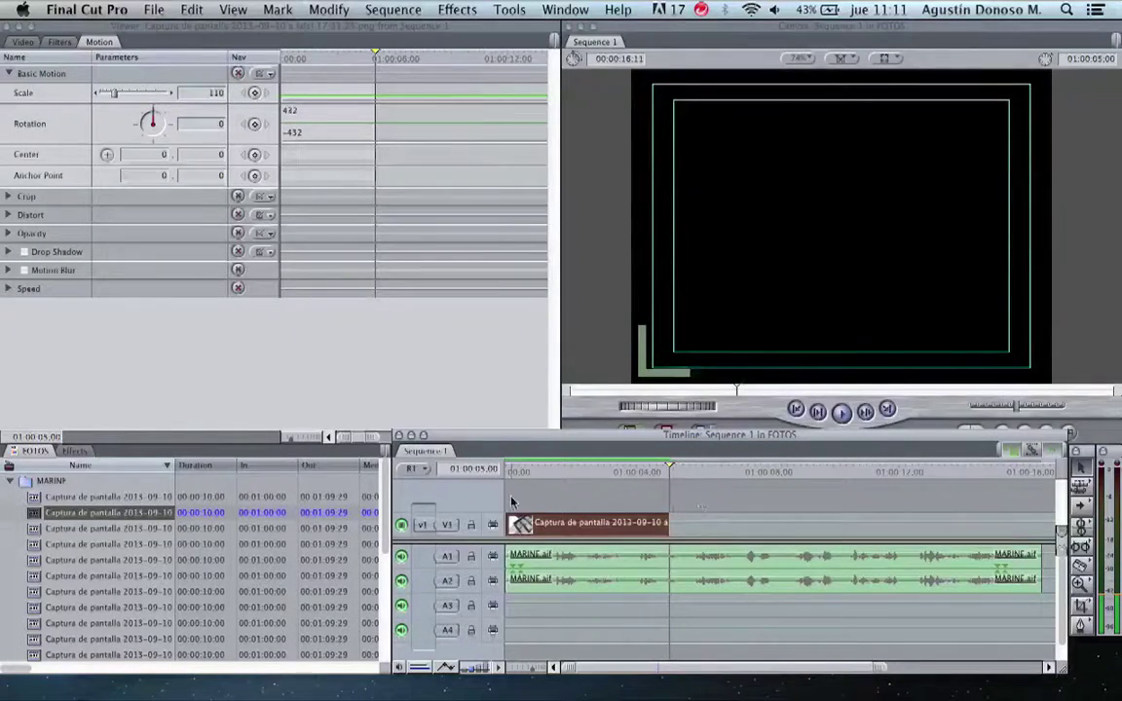
# Overwrite image 17.31.42.png onto V1 at 01:00:05;00, trim it to five seconds and place the playhead at 01:00:10;00.
pyautogui.doubleClick(110, 529)
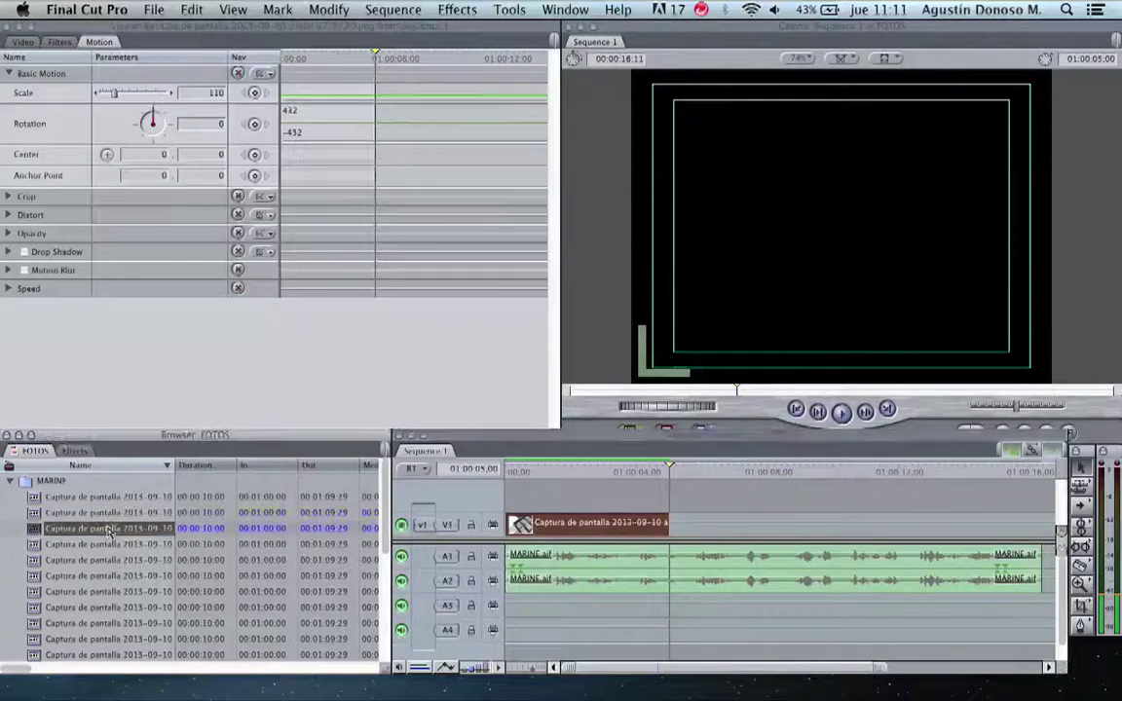
pyautogui.click(753, 411)
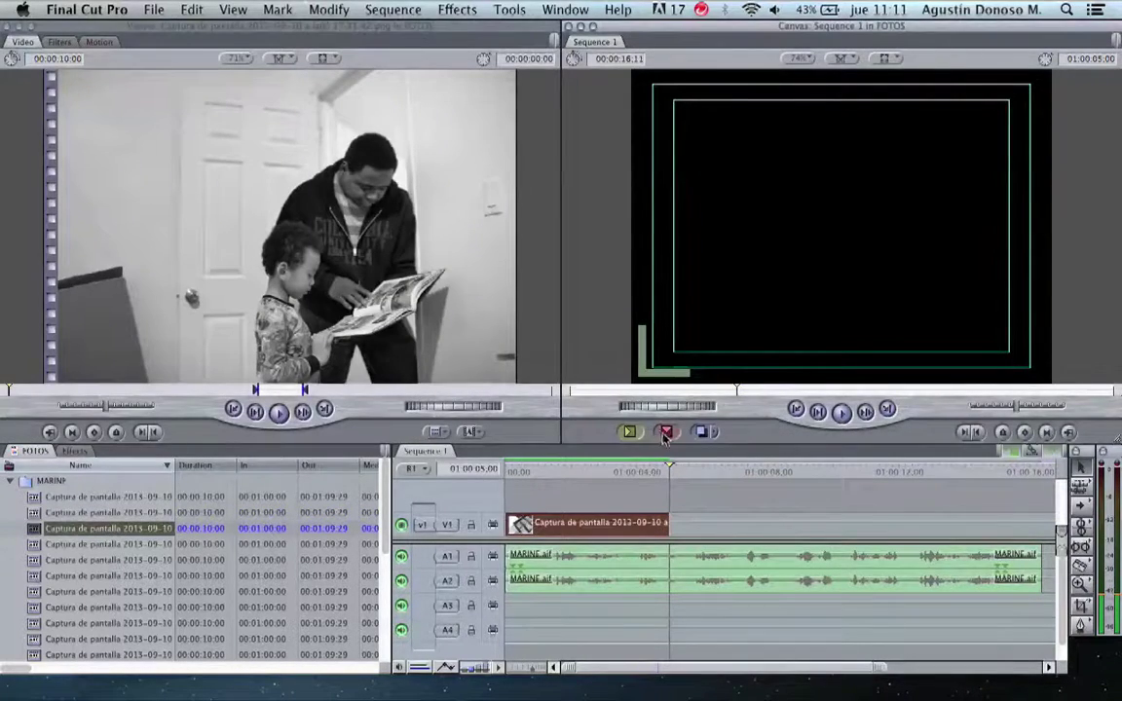
pyautogui.press('F10')
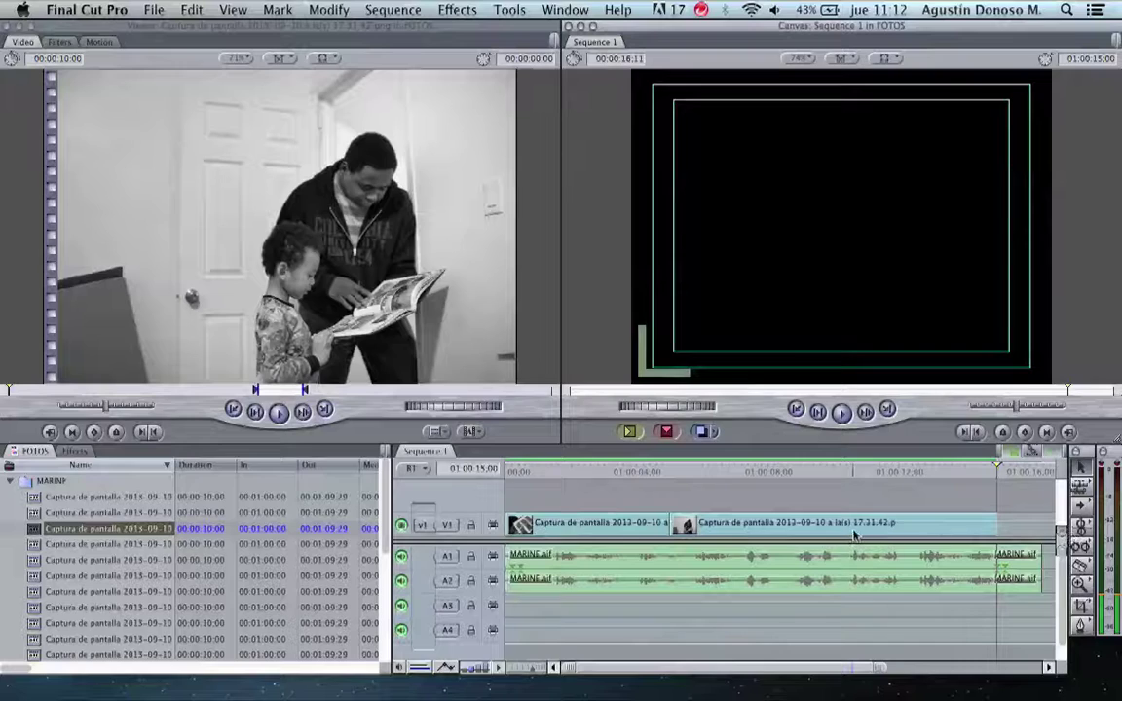
pyautogui.moveTo(839, 531); pyautogui.dragTo(677, 507)
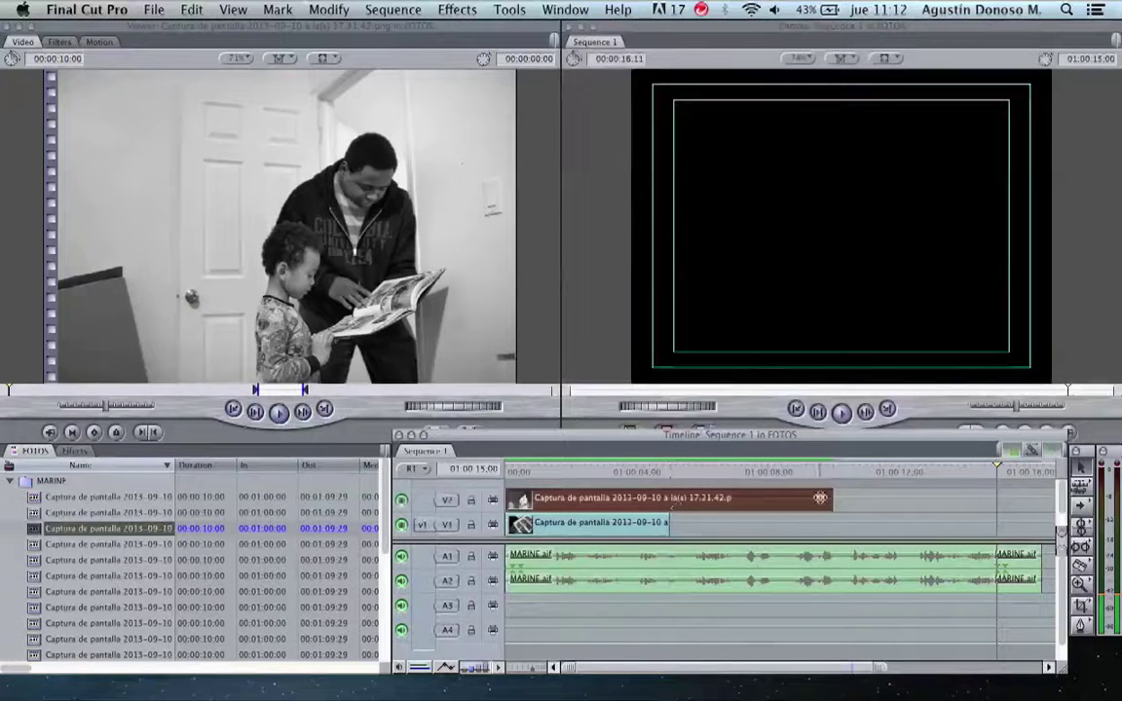
pyautogui.moveTo(832, 499); pyautogui.dragTo(814, 524)
pyautogui.moveTo(855, 477); pyautogui.dragTo(832, 477)
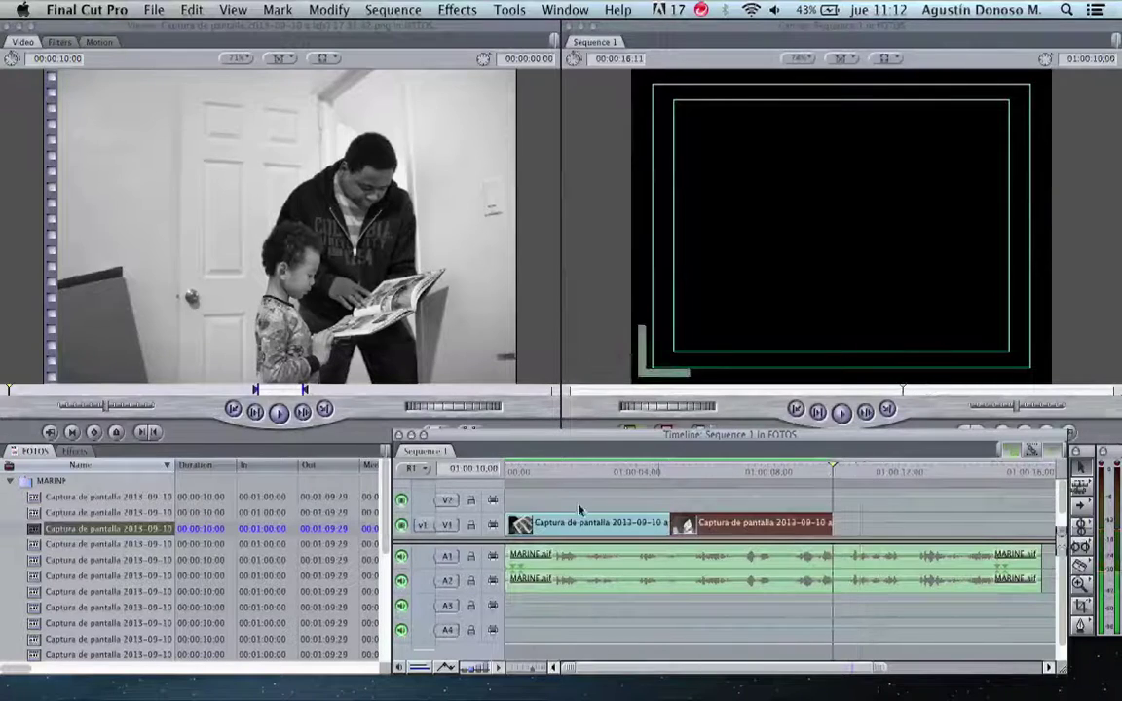
# Overwrite image 17.31.58.png onto V1 at 01:00:10;00 and trim its end to match the end of the MARINE.aif audio.
pyautogui.doubleClick(97, 543)
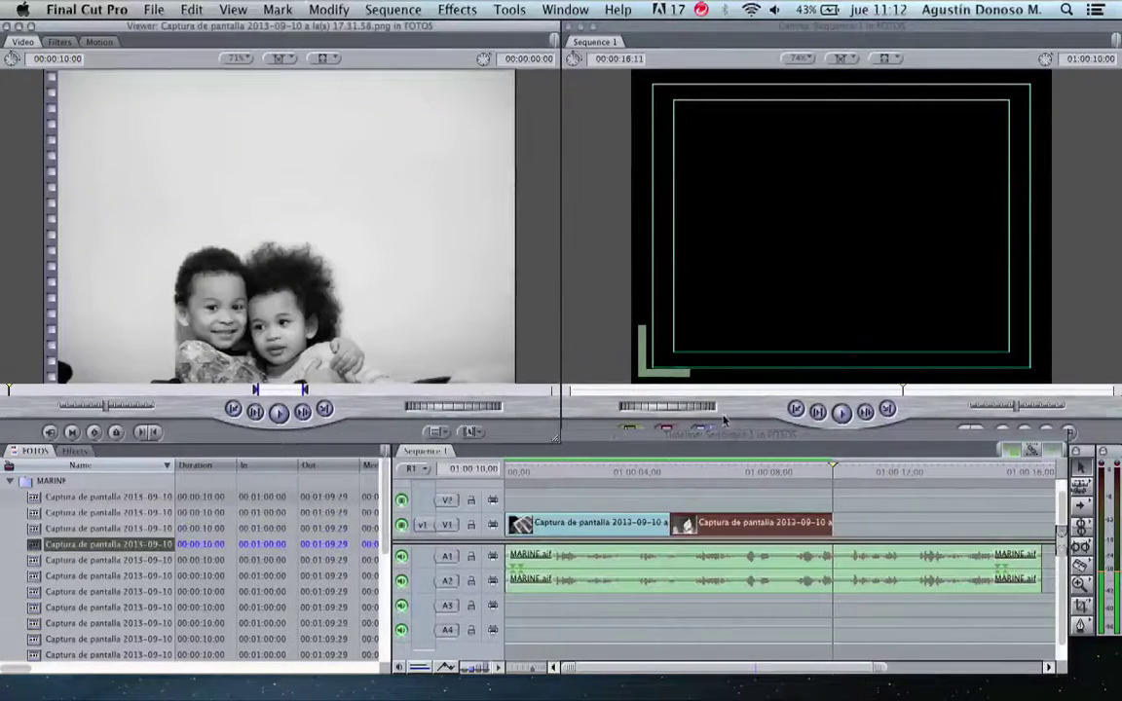
pyautogui.click(681, 375)
pyautogui.press('F10')
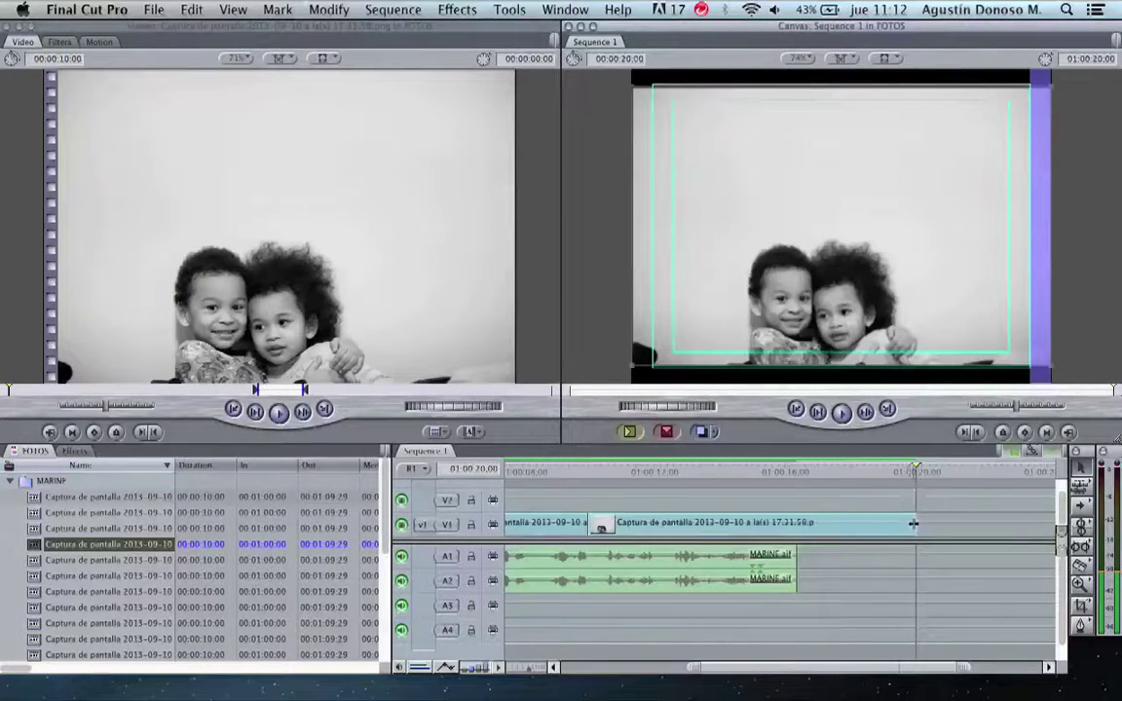
pyautogui.moveTo(916, 524); pyautogui.dragTo(797, 526)
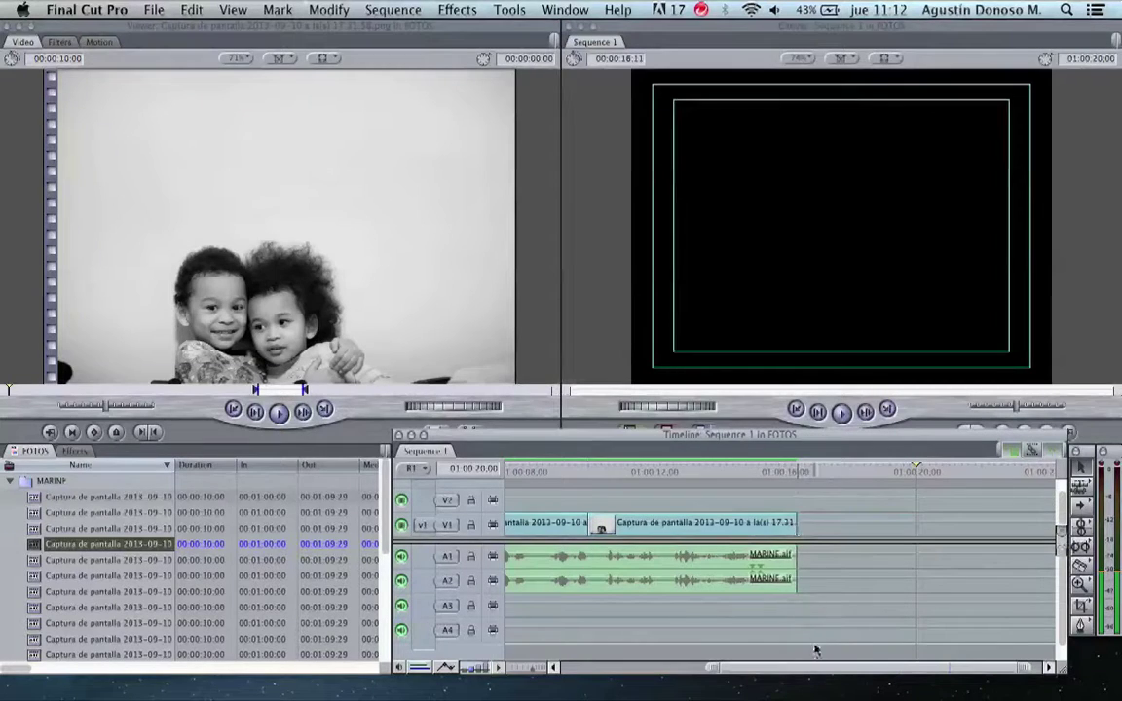
pyautogui.moveTo(808, 668); pyautogui.dragTo(664, 668)
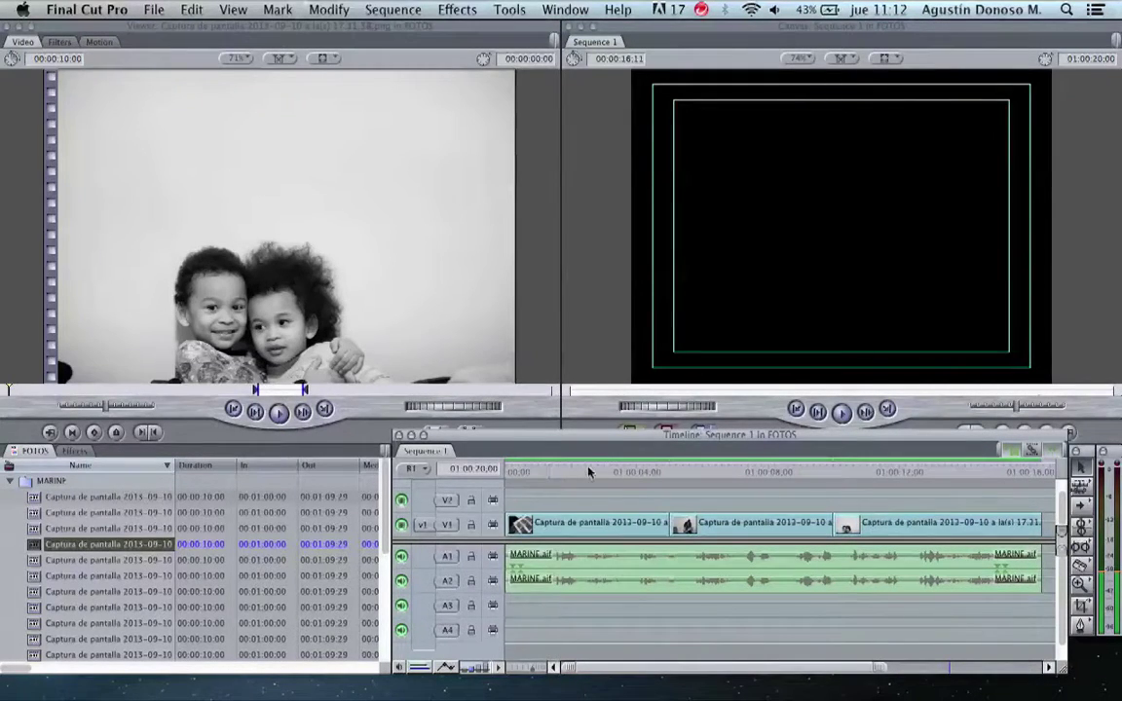
# Compare the framing of the three image clips at several points in the sequence.
pyautogui.moveTo(551, 473)
pyautogui.mouseDown()
pyautogui.moveTo(533, 475)
pyautogui.moveTo(555, 479)
pyautogui.mouseUp()
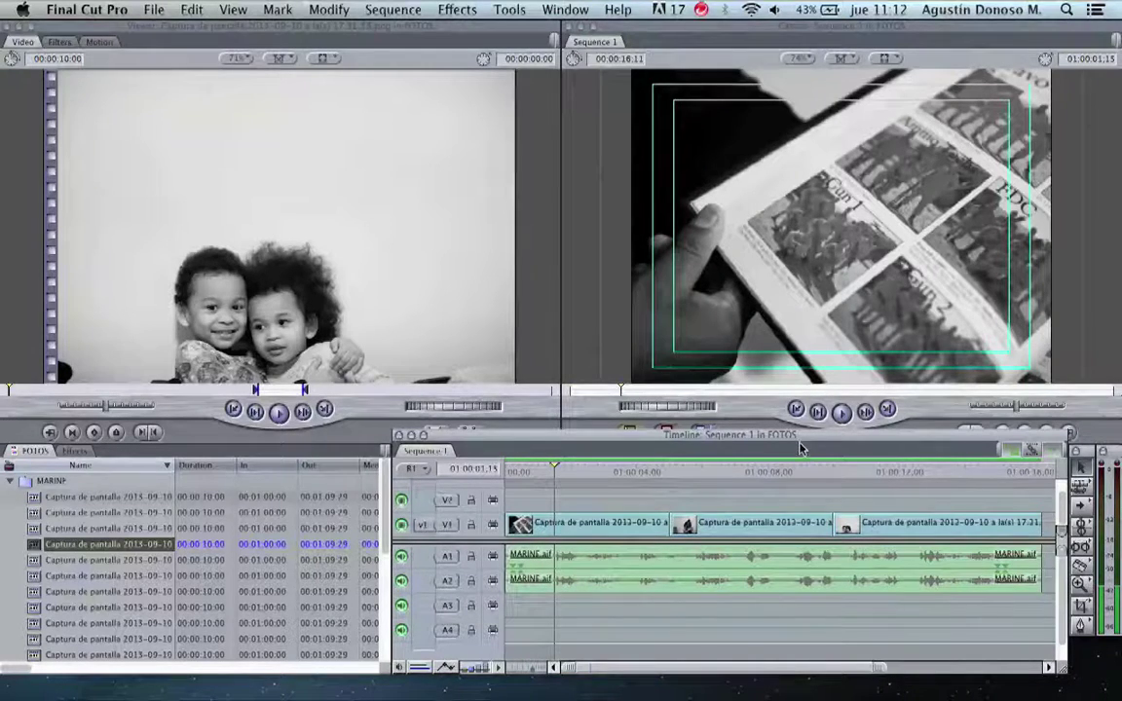
pyautogui.click(766, 472)
pyautogui.click(926, 483)
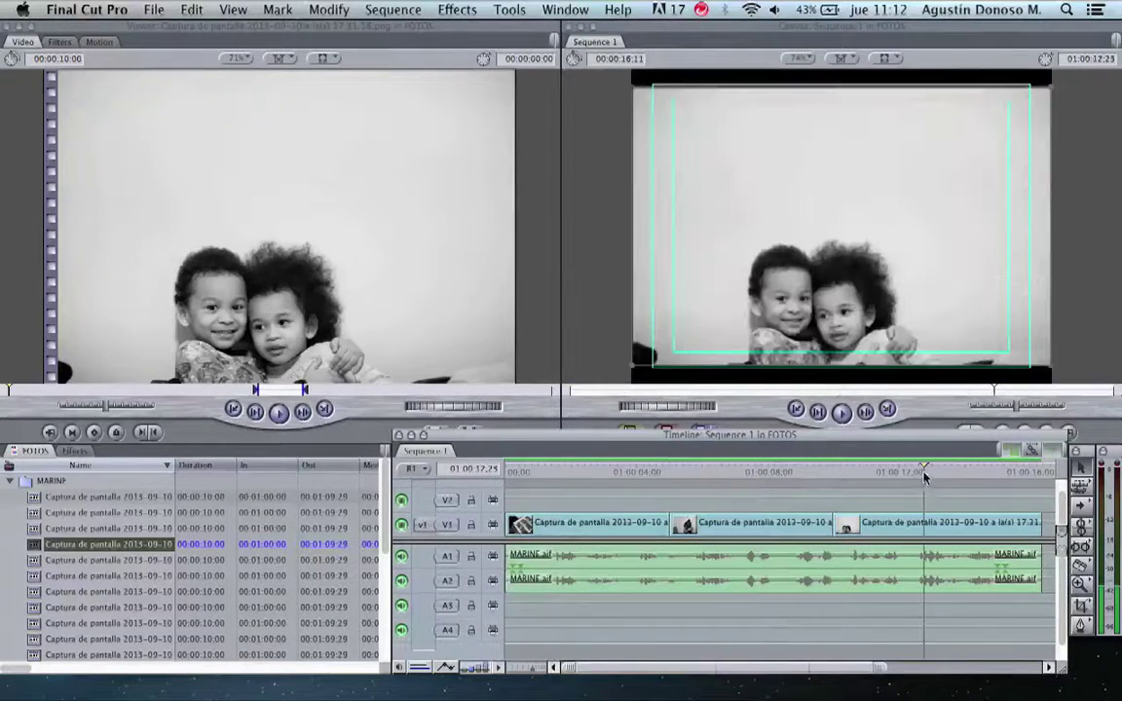
pyautogui.click(740, 474)
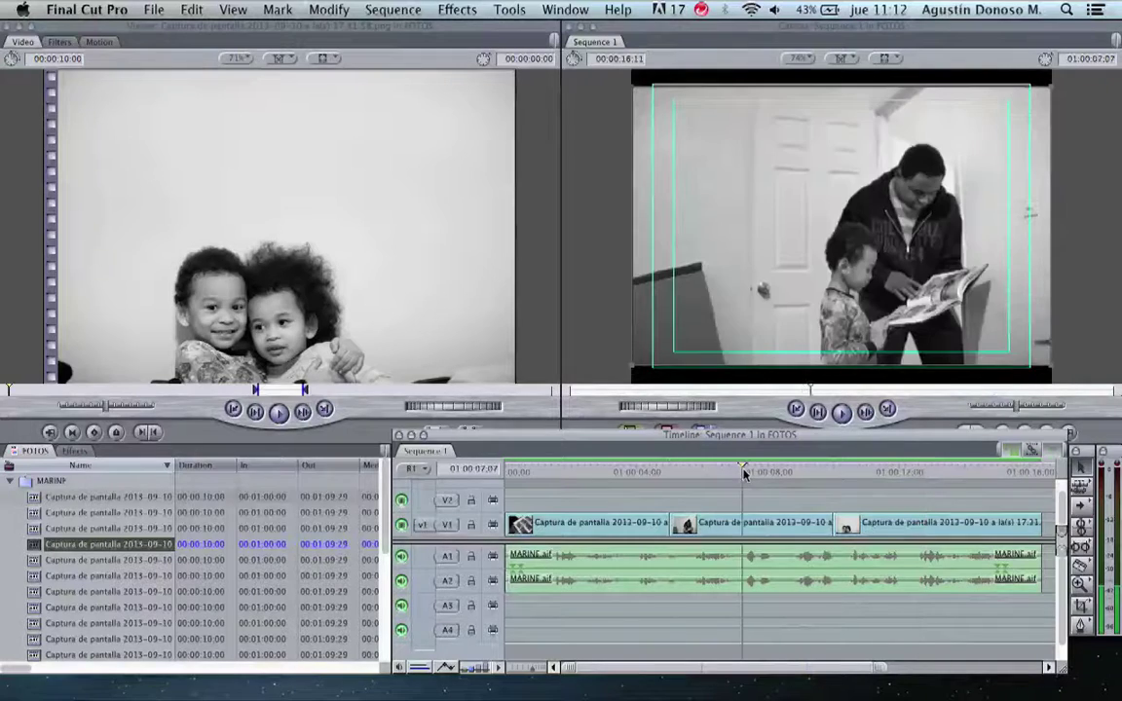
# Copy the first image clip and paste only its Basic Motion attributes onto the second and third image clips.
pyautogui.click(582, 531)
pyautogui.rightClick(582, 530)
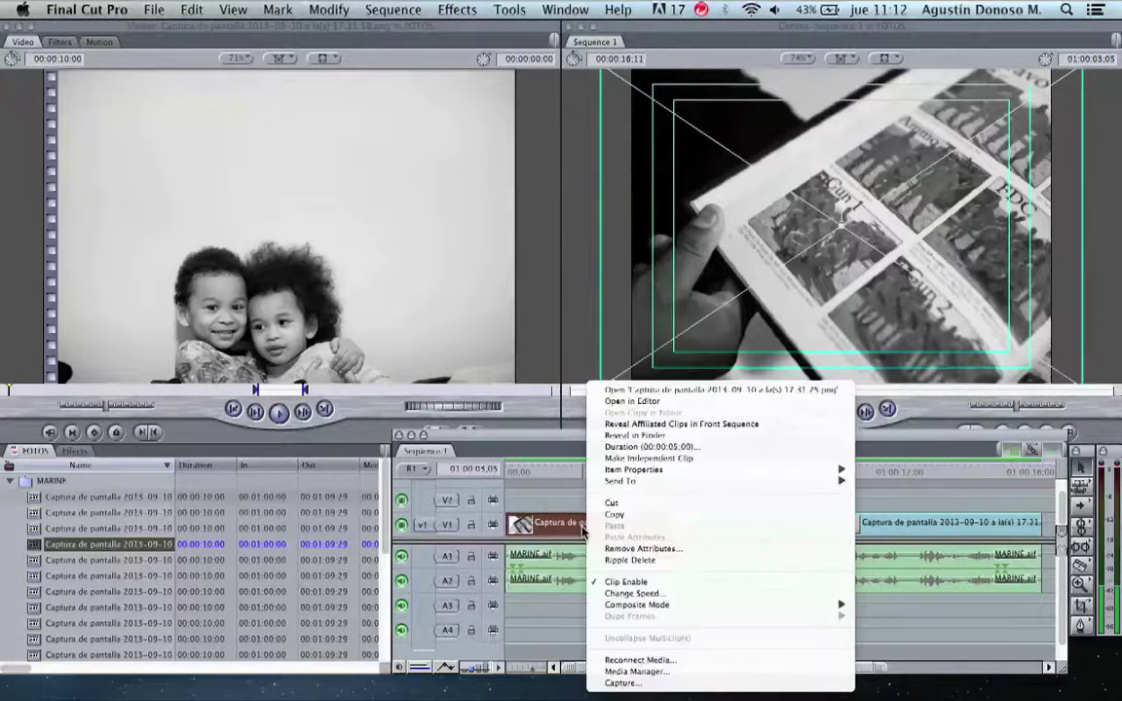
pyautogui.press('Escape')
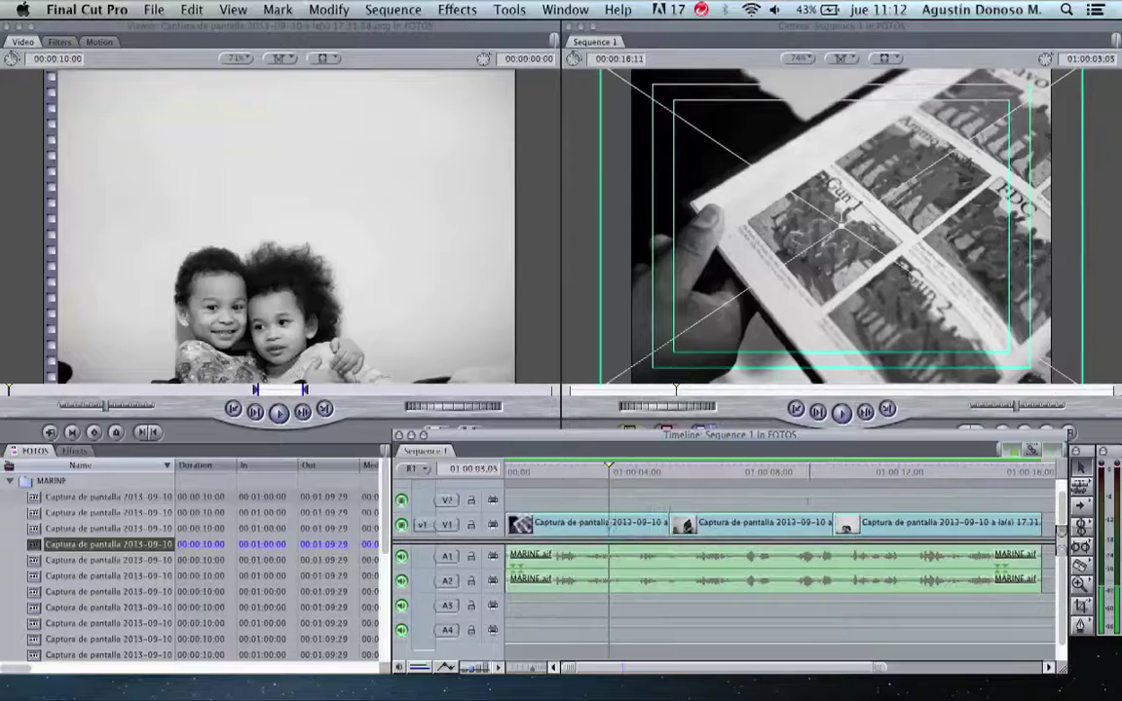
pyautogui.moveTo(681, 504); pyautogui.dragTo(896, 526)
pyautogui.rightClick(807, 526)
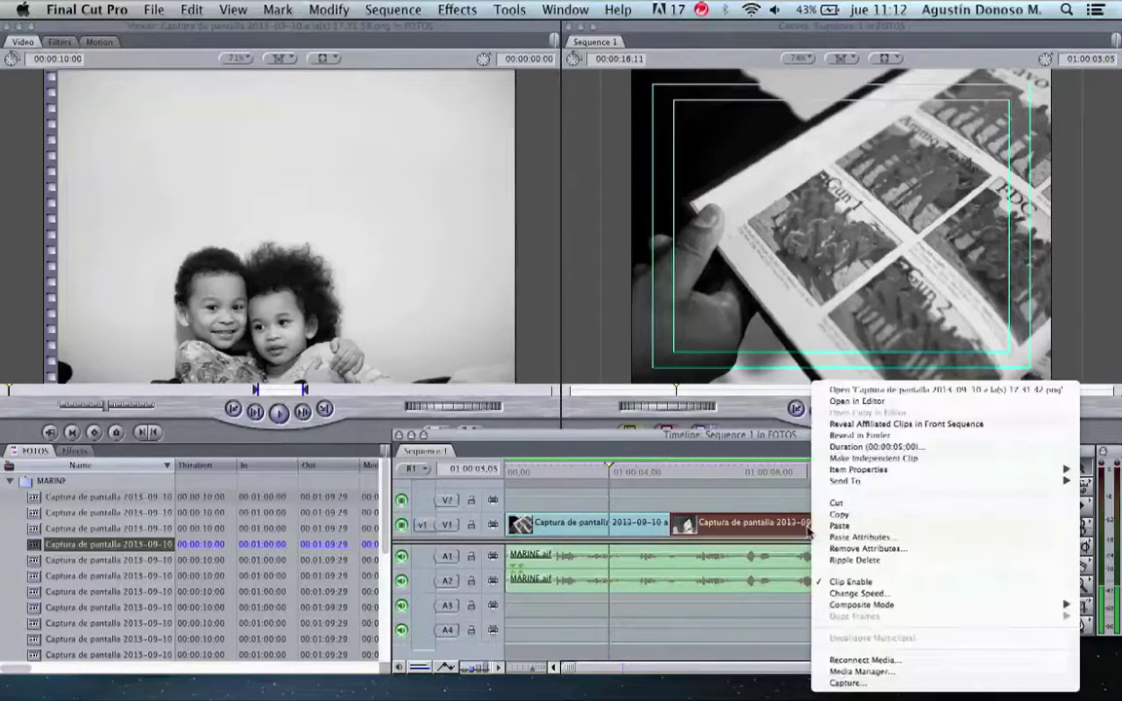
pyautogui.click(857, 538)
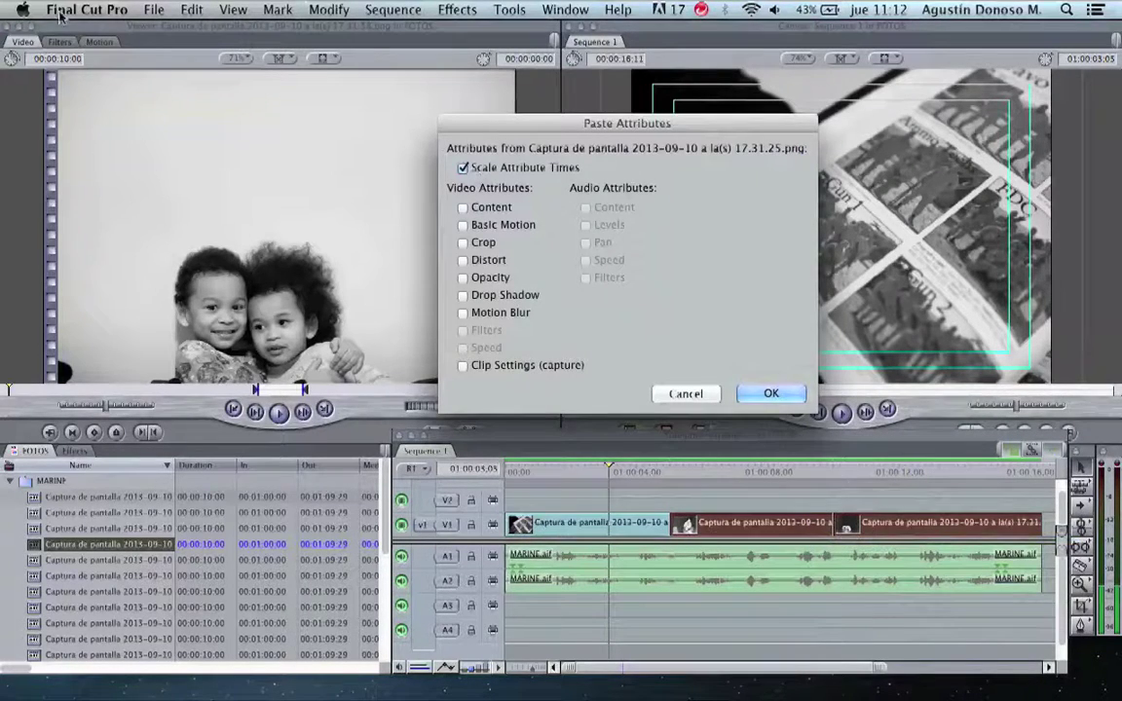
pyautogui.click(463, 225)
pyautogui.click(770, 393)
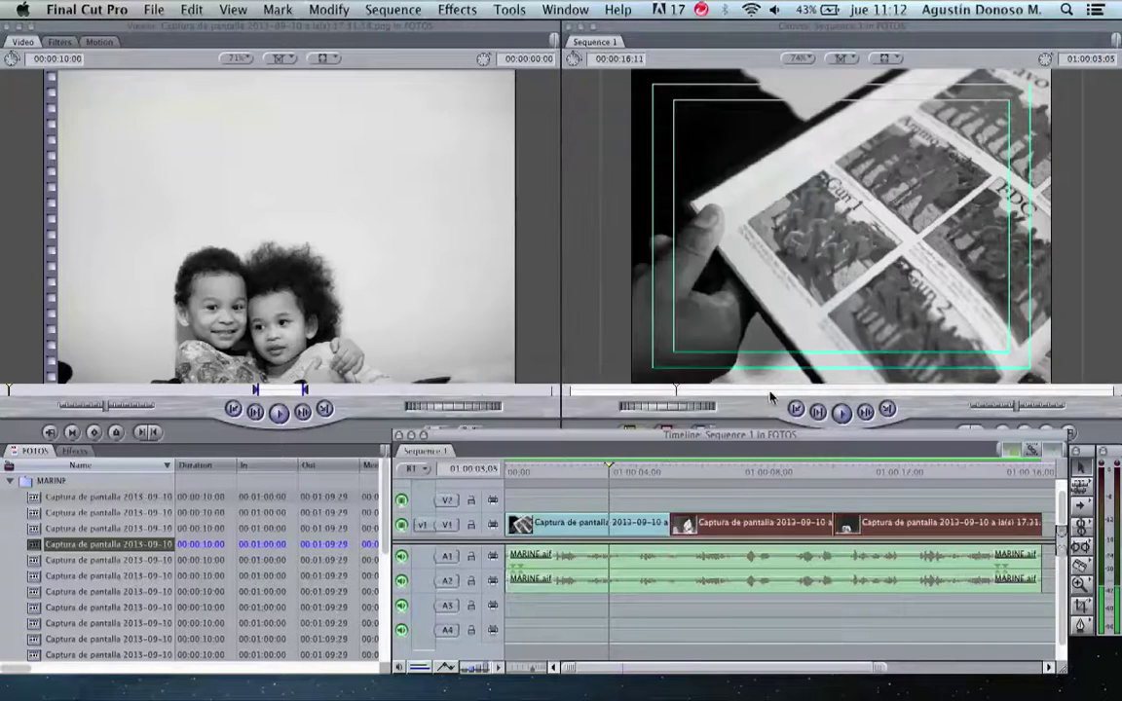
pyautogui.click(750, 473)
# Add Scale and Rotation keyframes to the first image clip at the sequence start and at 01:00:05;15.
pyautogui.moveTo(796, 488); pyautogui.dragTo(508, 469)
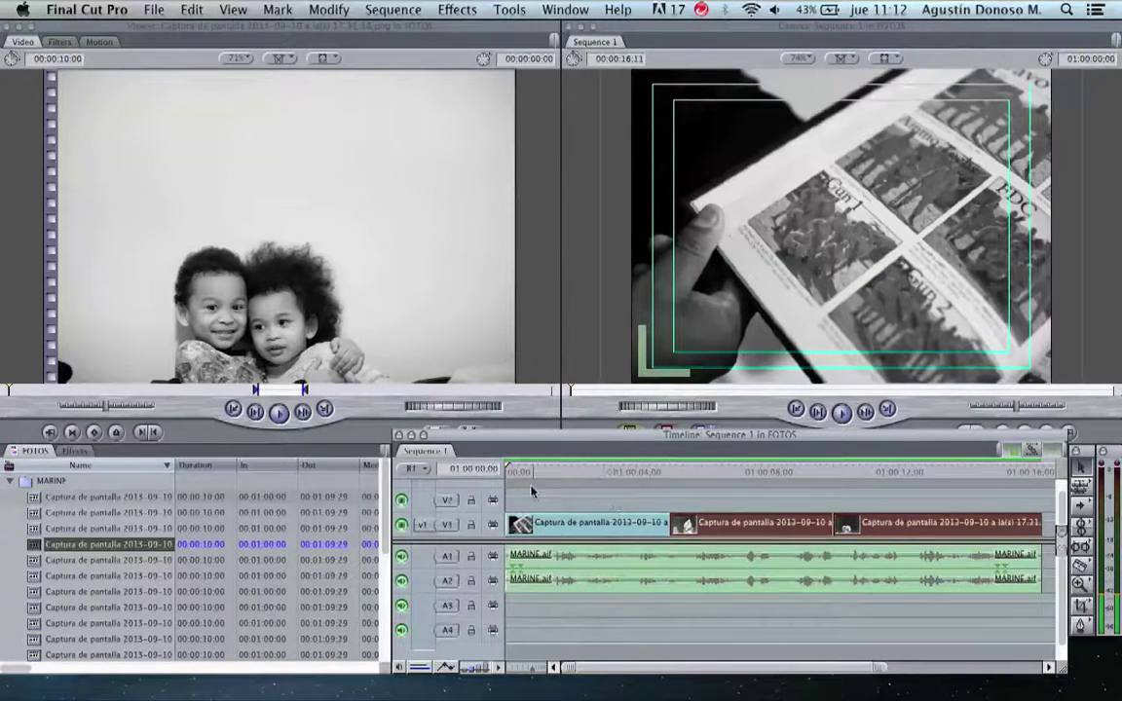
pyautogui.doubleClick(586, 530)
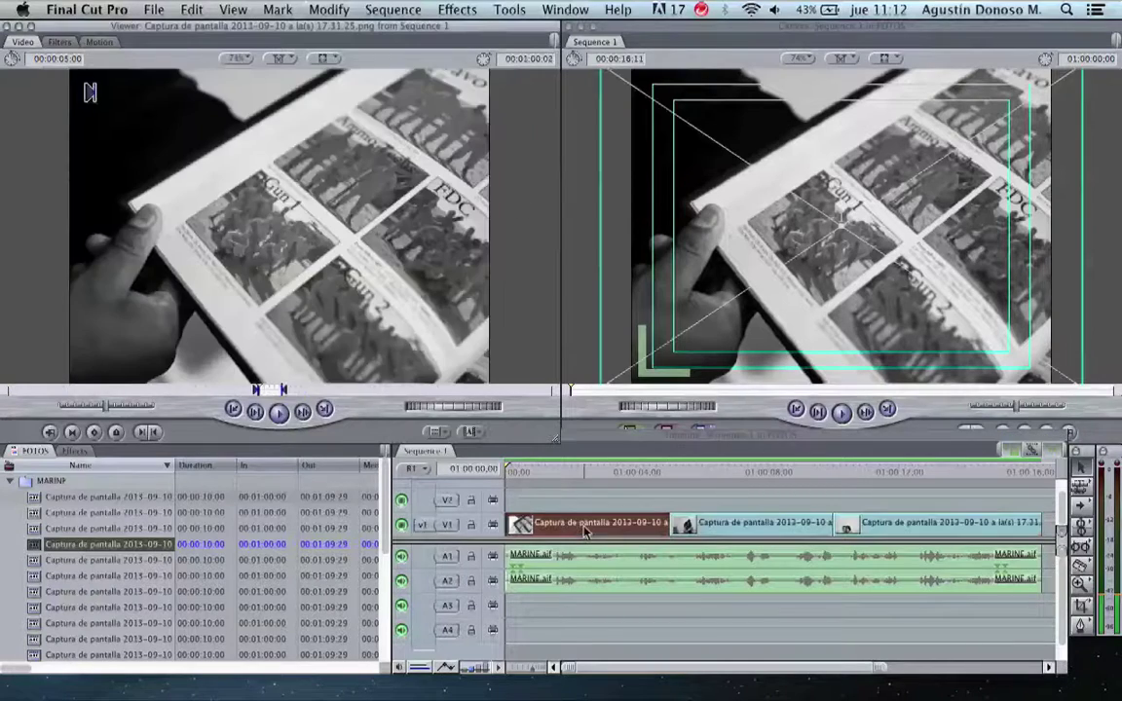
pyautogui.click(98, 42)
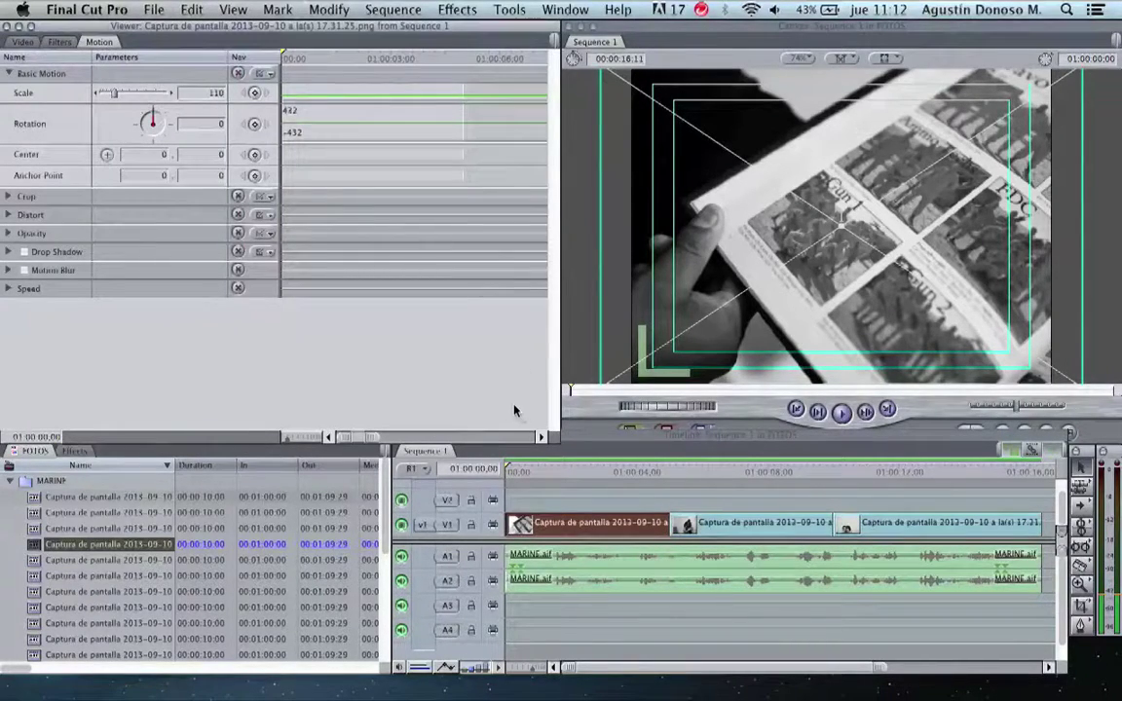
pyautogui.click(255, 94)
pyautogui.moveTo(288, 59); pyautogui.dragTo(481, 63)
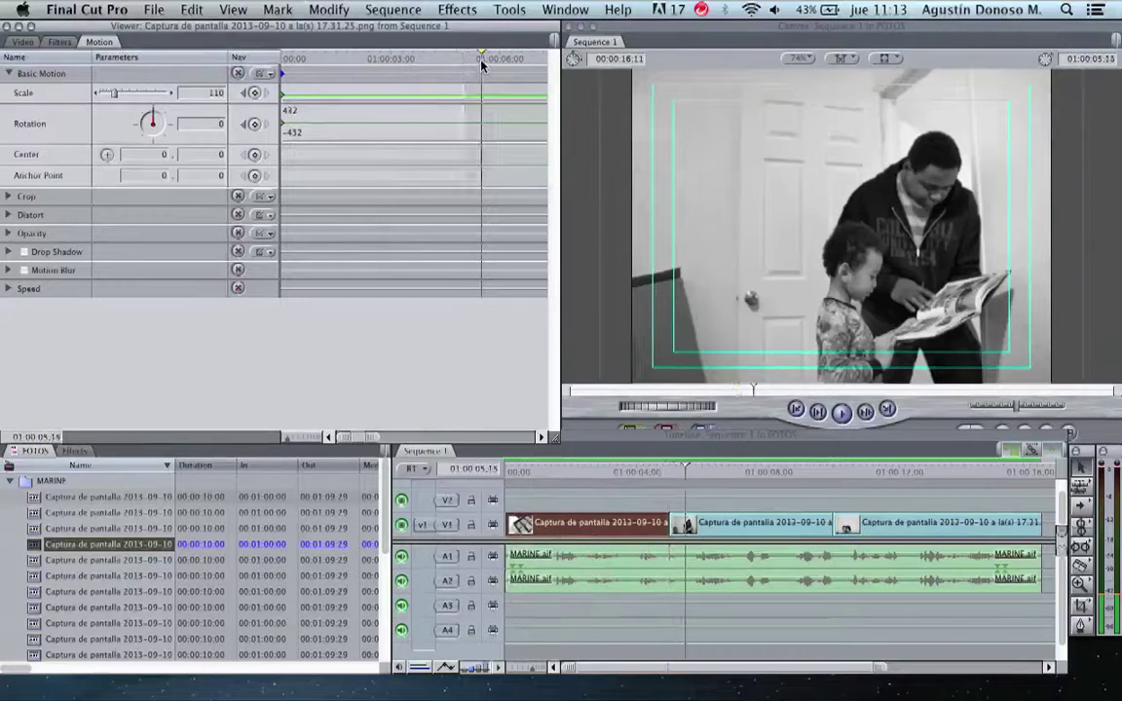
pyautogui.click(253, 94)
pyautogui.click(253, 124)
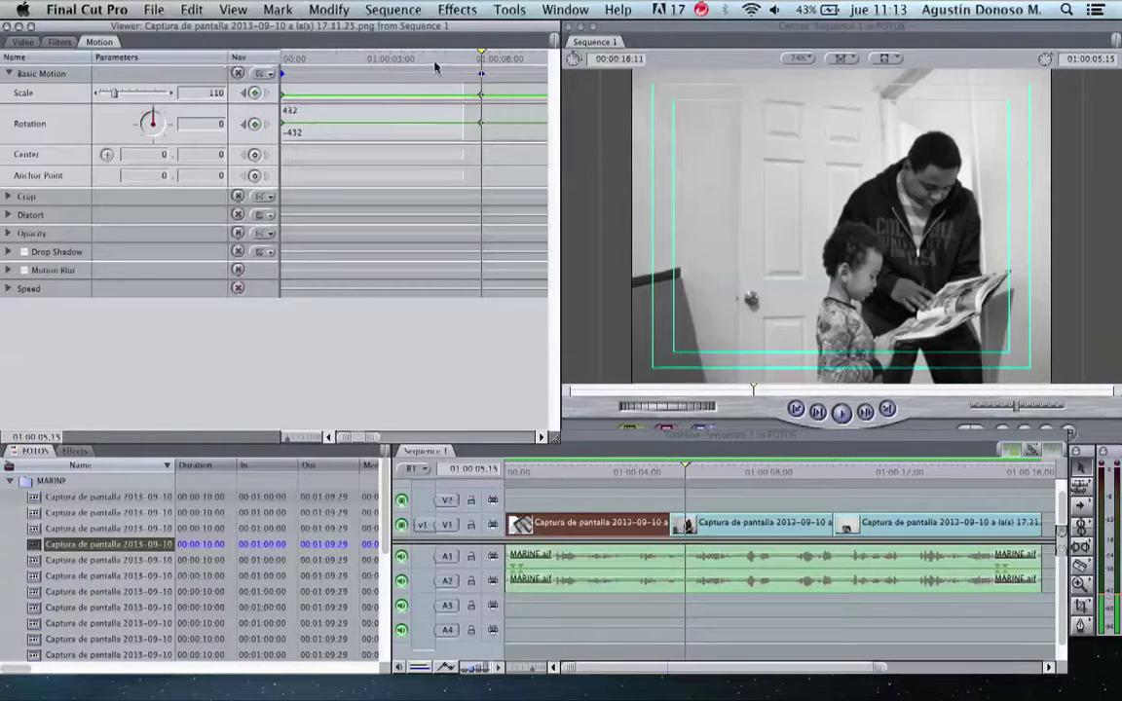
# Set the first clip's Scale to 120 at the sequence-start keyframe, keeping 110 at the 01:00:05;15 keyframe.
pyautogui.moveTo(479, 59); pyautogui.dragTo(251, 59)
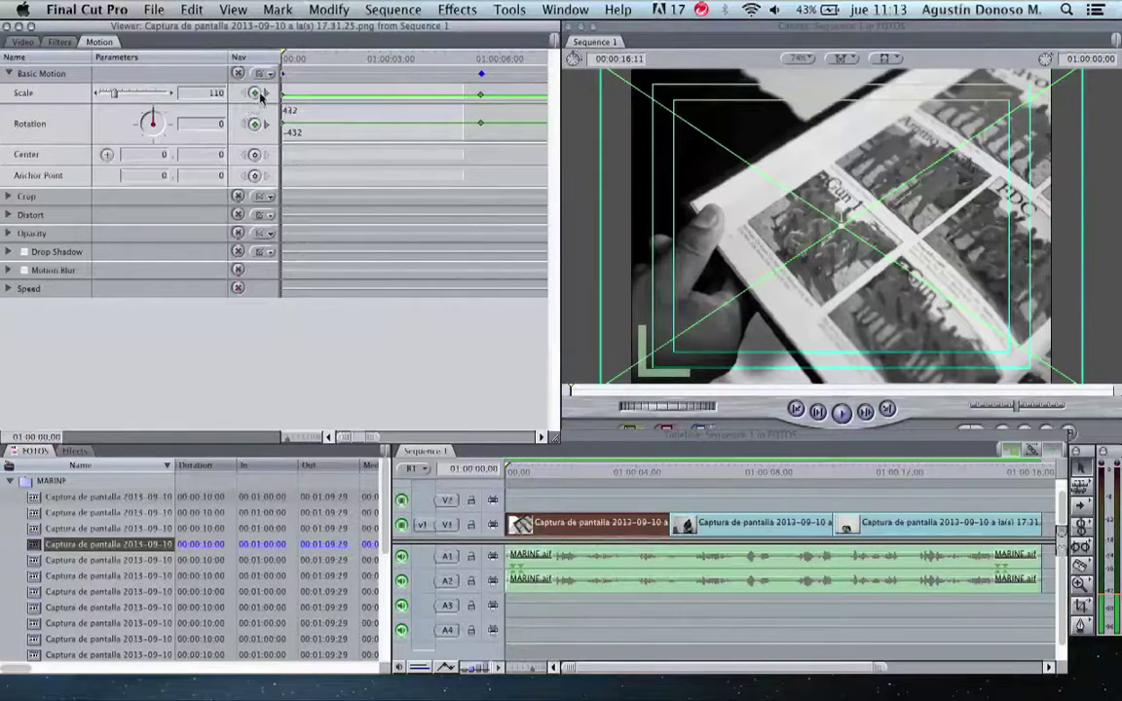
pyautogui.click(253, 92)
pyautogui.click(243, 93)
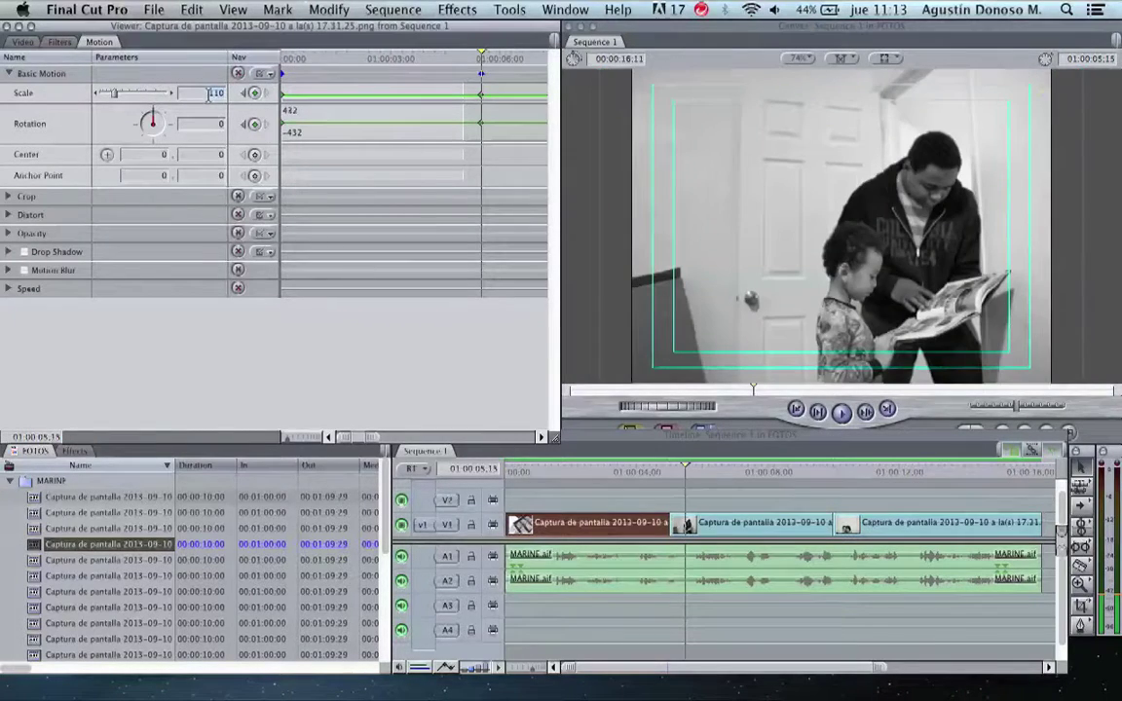
pyautogui.write('120')
pyautogui.write('110')
pyautogui.moveTo(679, 474); pyautogui.dragTo(507, 474)
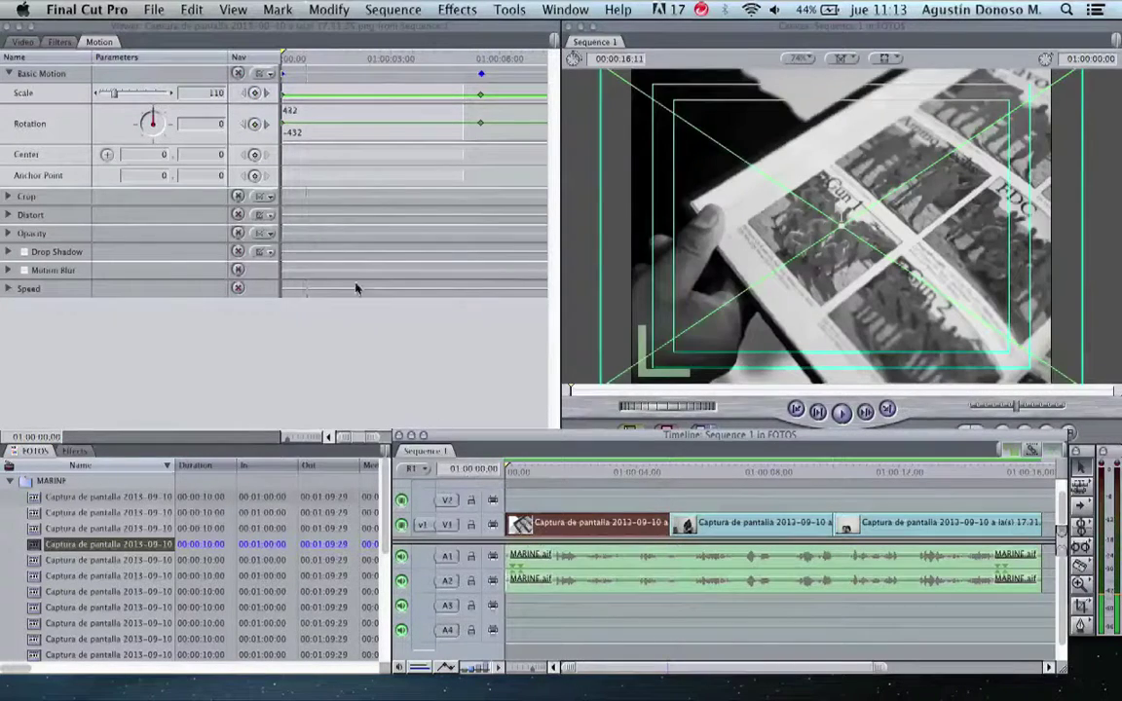
pyautogui.click(196, 92)
pyautogui.write('120')
pyautogui.press('Return')
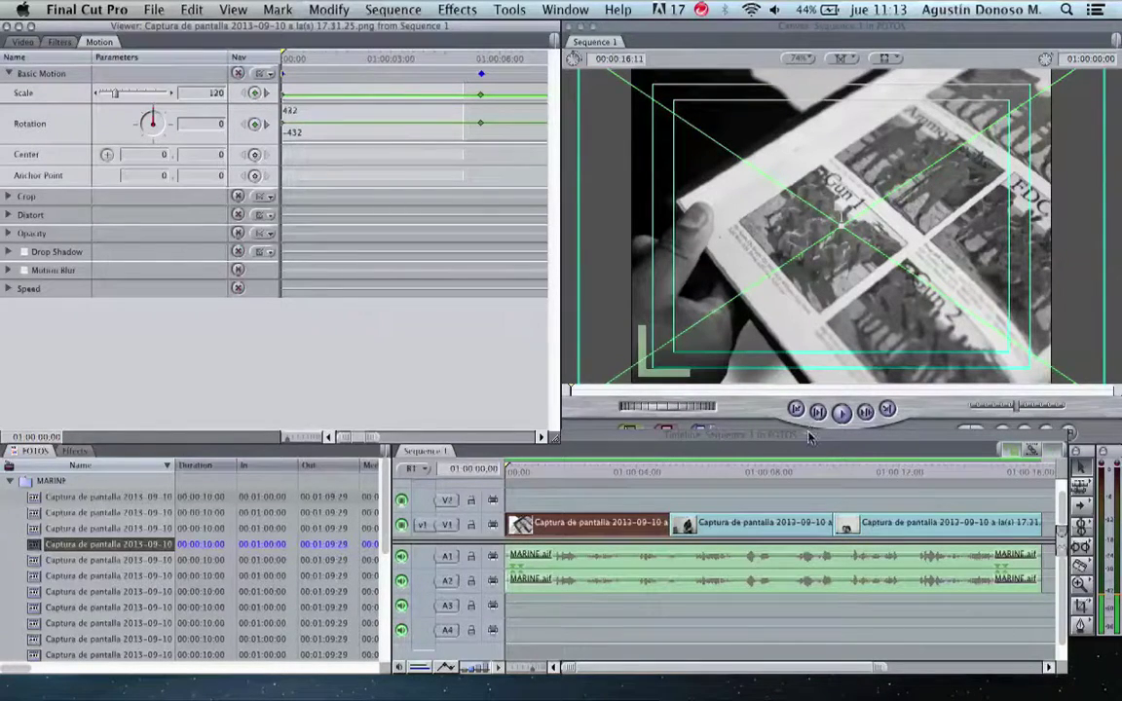
# Play back the first clip's zoom and inspect its Scale at several points between the two keyframes.
pyautogui.press('space')
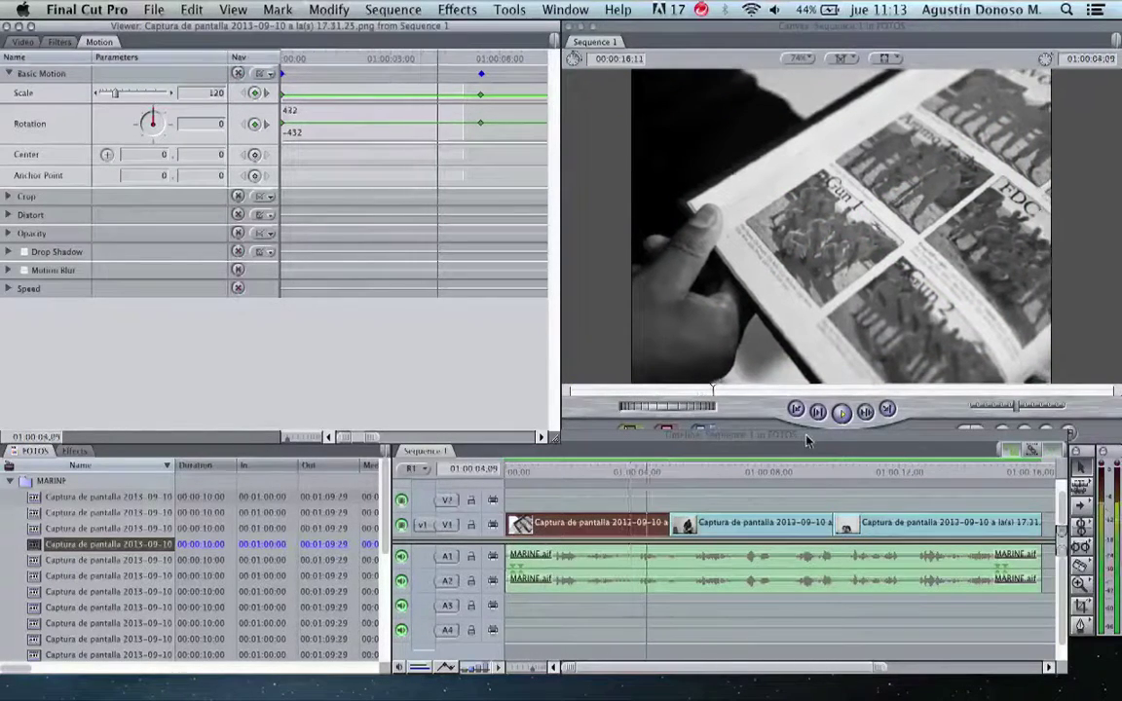
pyautogui.press('space')
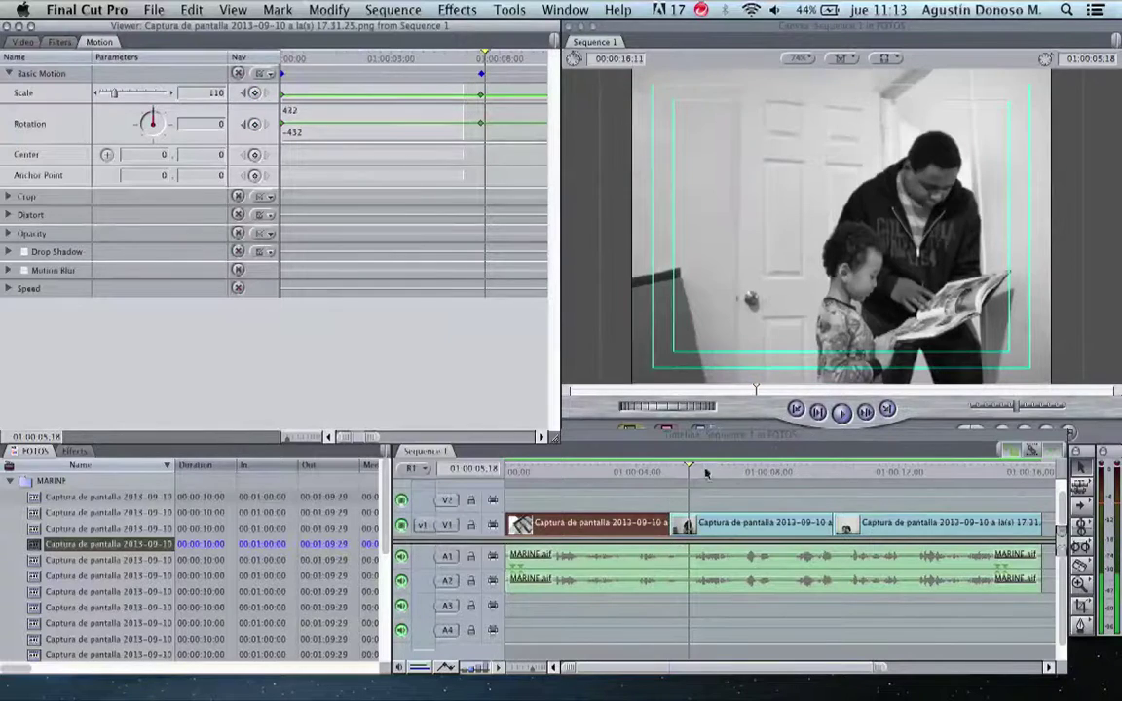
pyautogui.press('Home')
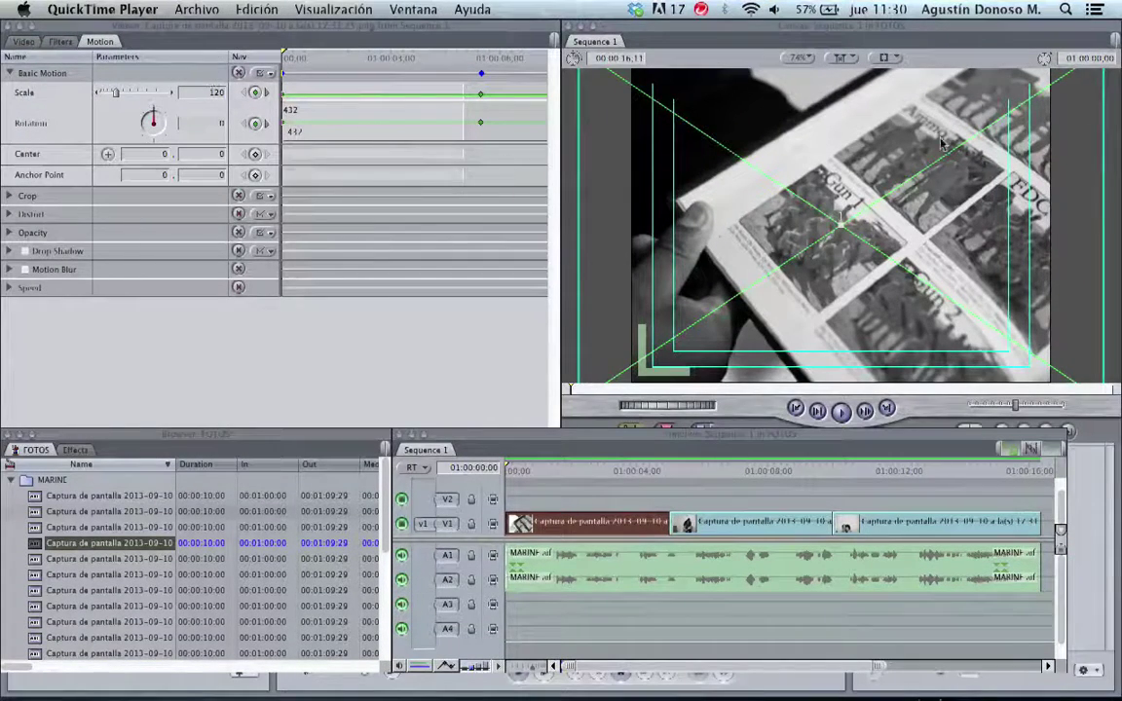
pyautogui.click(315, 62)
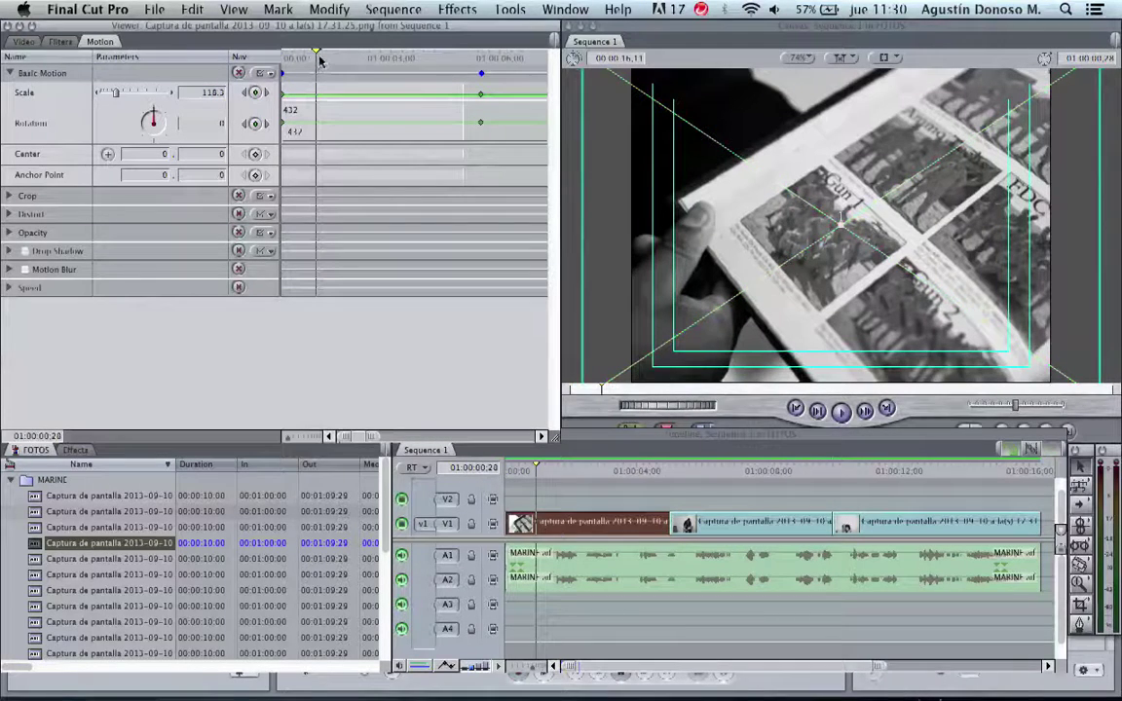
pyautogui.press('Home')
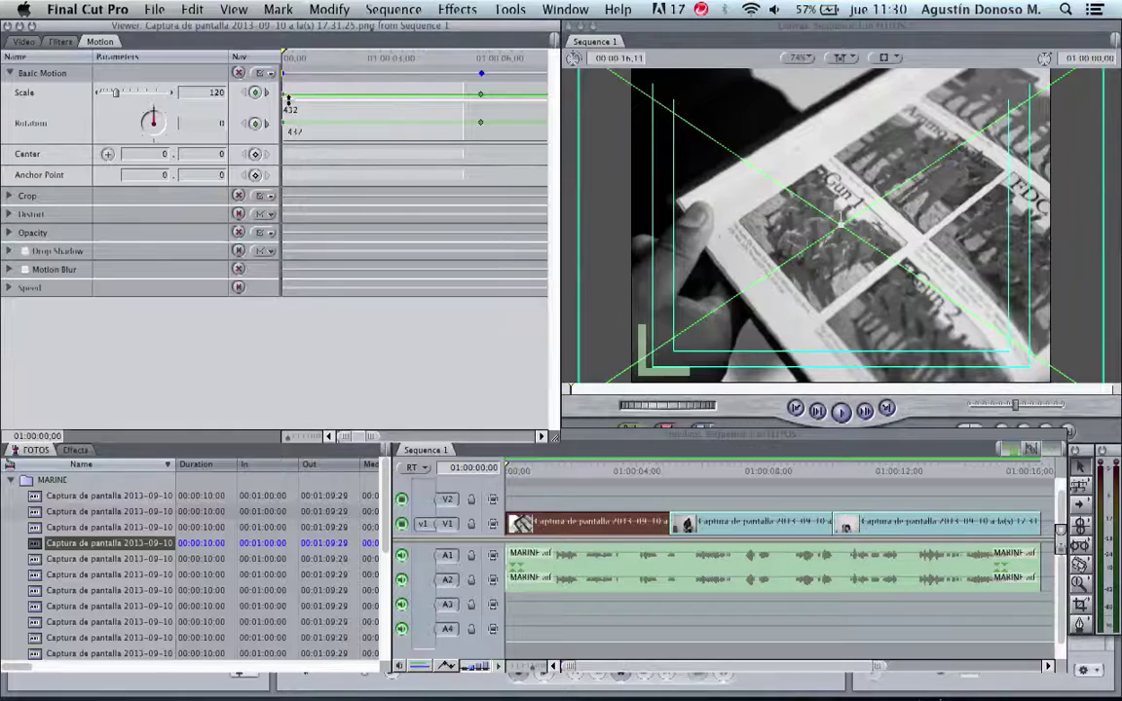
pyautogui.moveTo(438, 56); pyautogui.dragTo(482, 61)
pyautogui.press('Up')
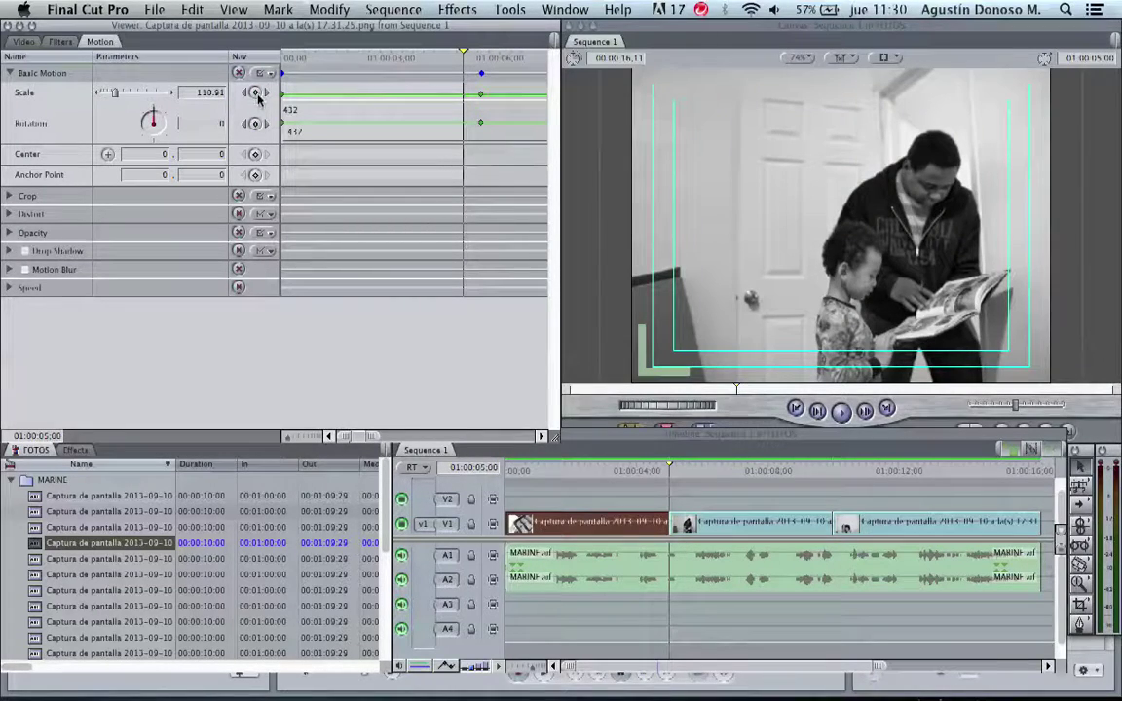
pyautogui.moveTo(465, 57); pyautogui.dragTo(481, 60)
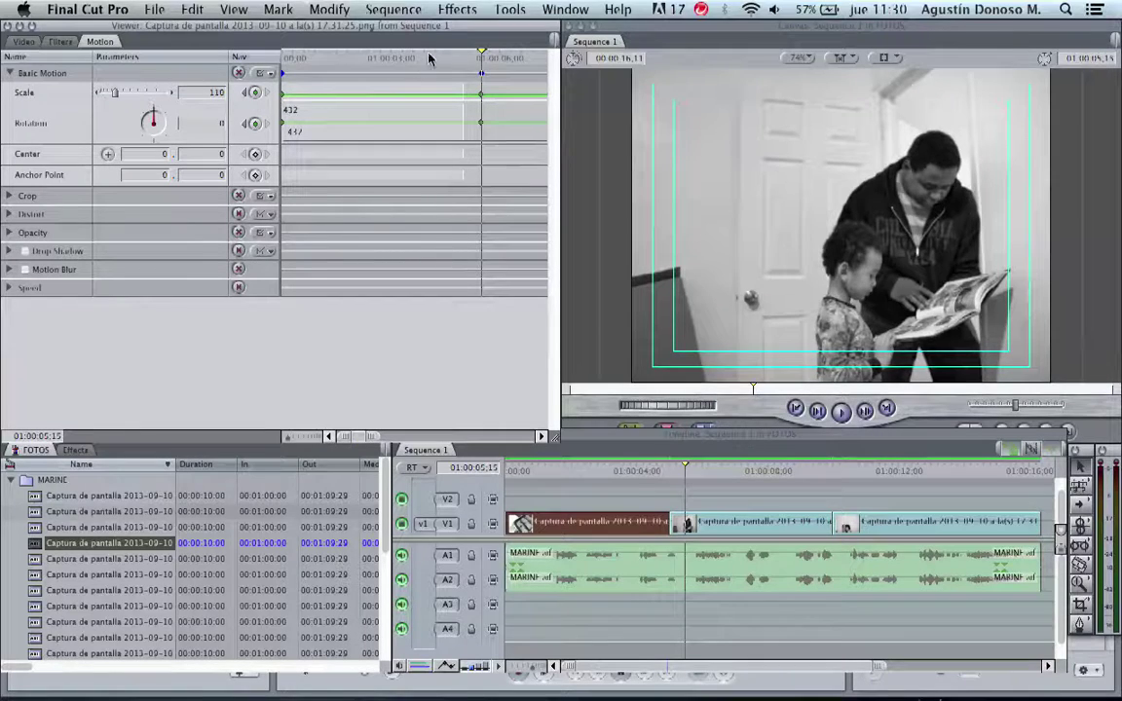
pyautogui.click(429, 59)
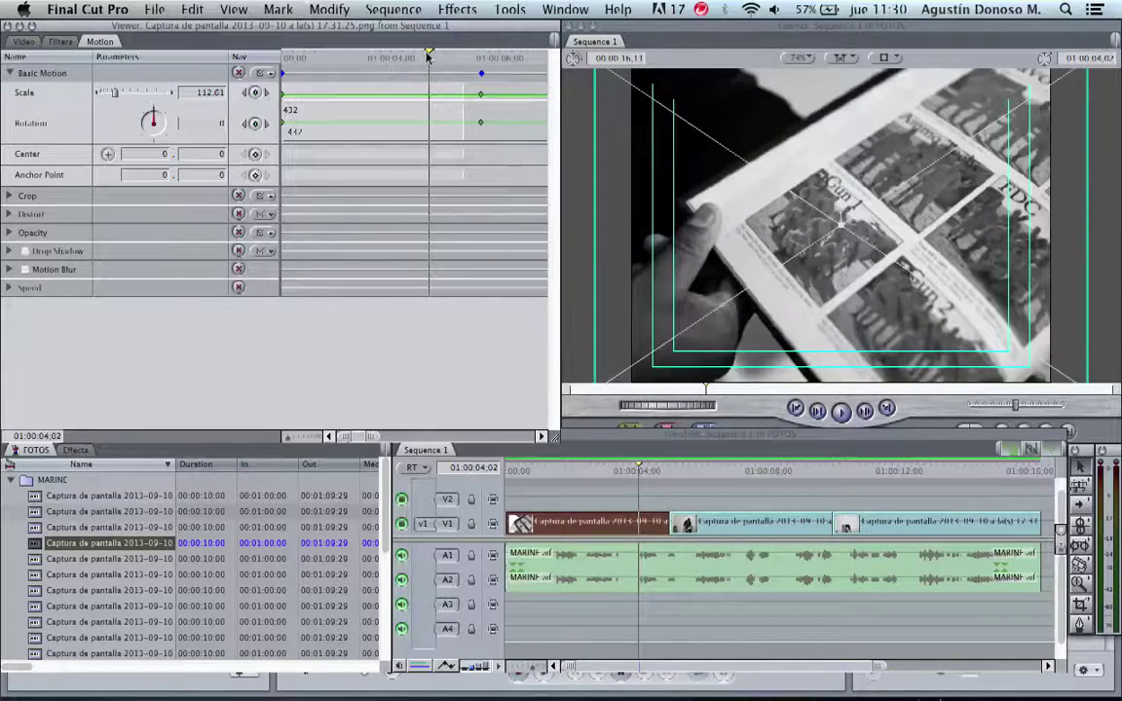
pyautogui.moveTo(429, 56); pyautogui.dragTo(481, 60)
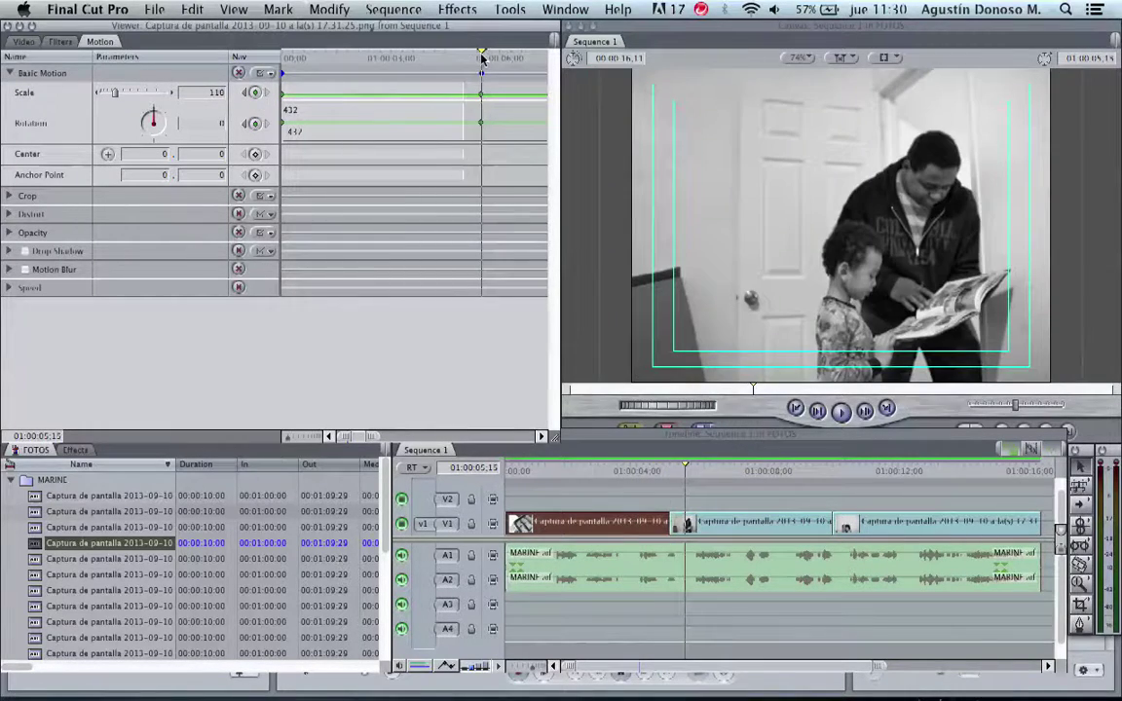
# Set the first clip's Scale to 110 at the start keyframe and 120 at the 01:00:05;15 keyframe, and play back the zoom.
pyautogui.click(244, 93)
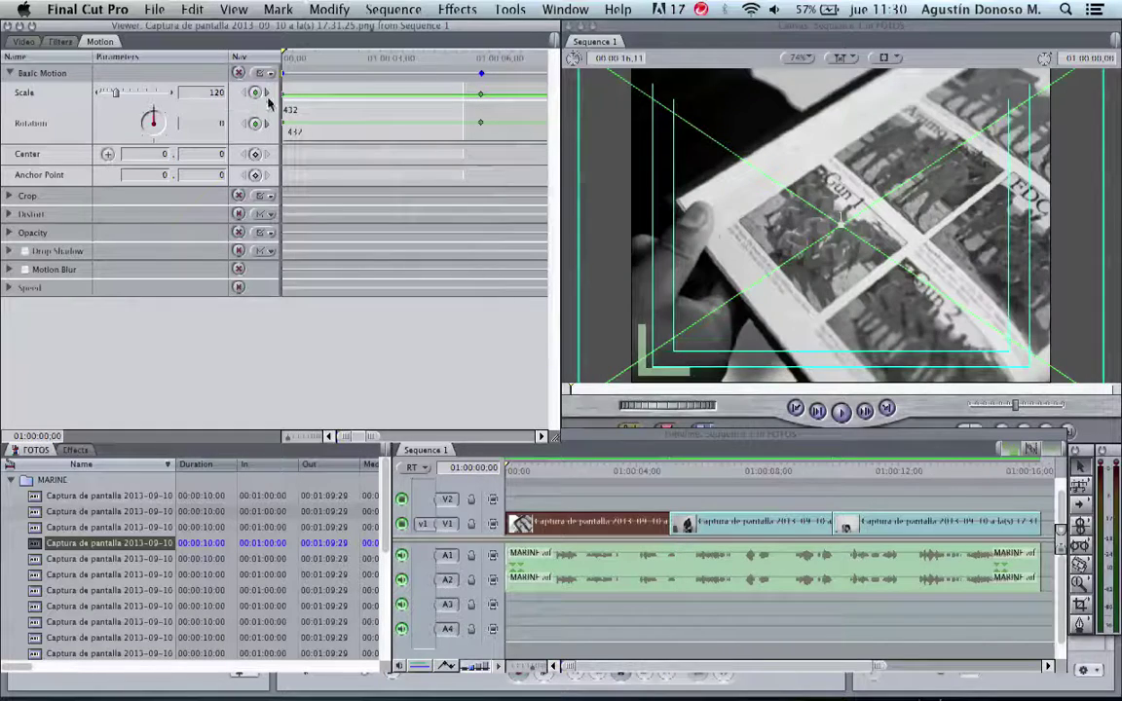
pyautogui.click(265, 92)
pyautogui.click(244, 92)
pyautogui.write('0')
pyautogui.press('Return')
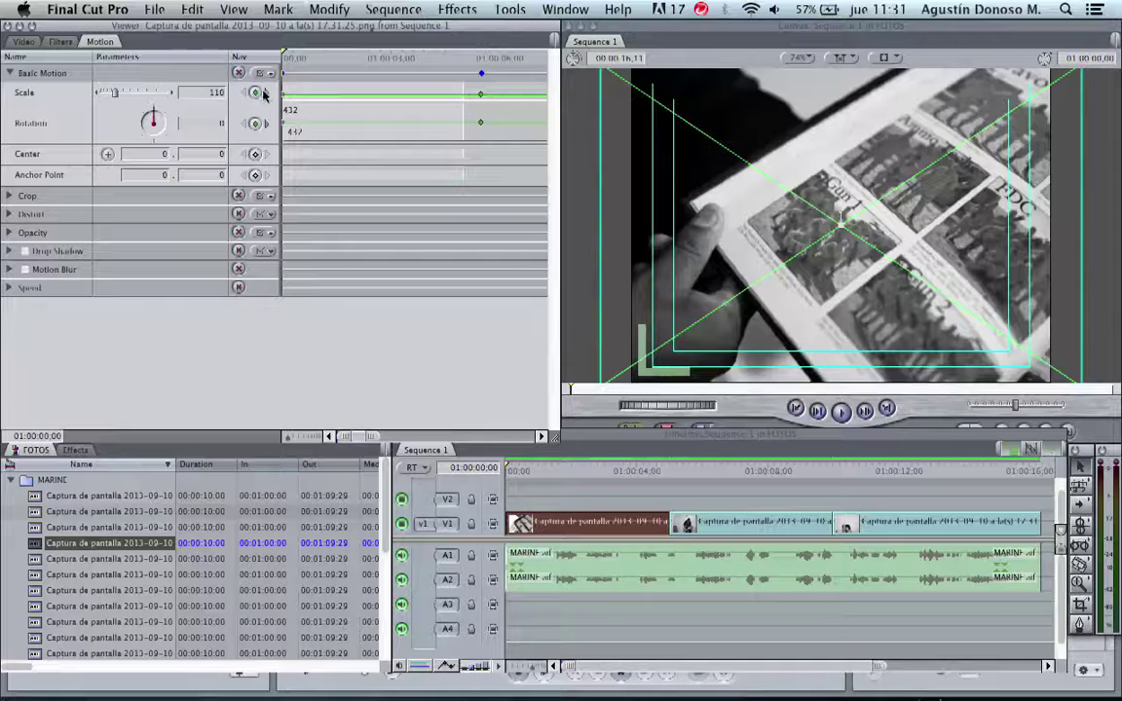
pyautogui.click(259, 92)
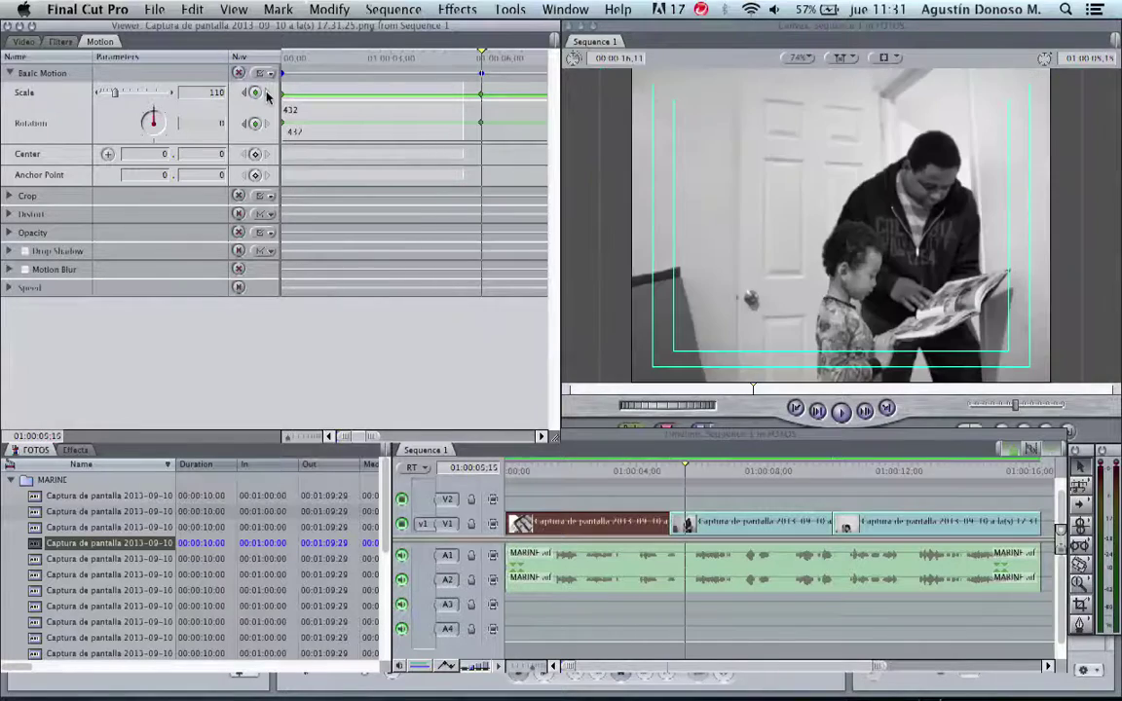
pyautogui.doubleClick(204, 93)
pyautogui.write('120')
pyautogui.click(596, 459)
pyautogui.press('Home')
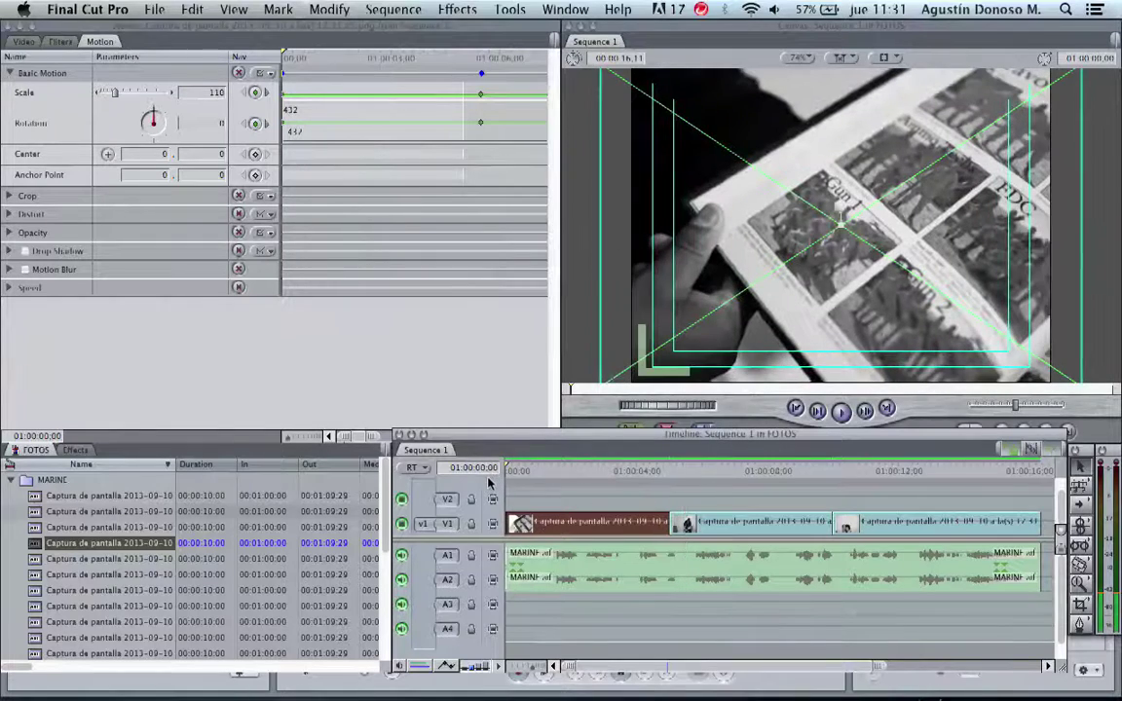
pyautogui.press('space')
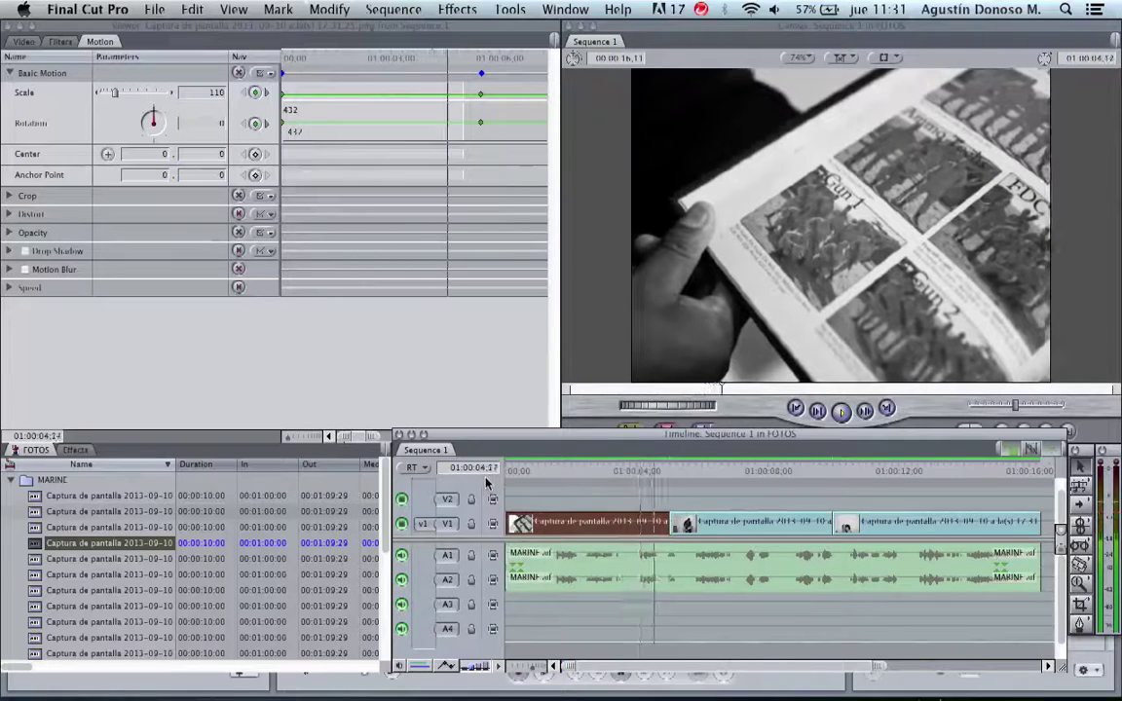
pyautogui.press('space')
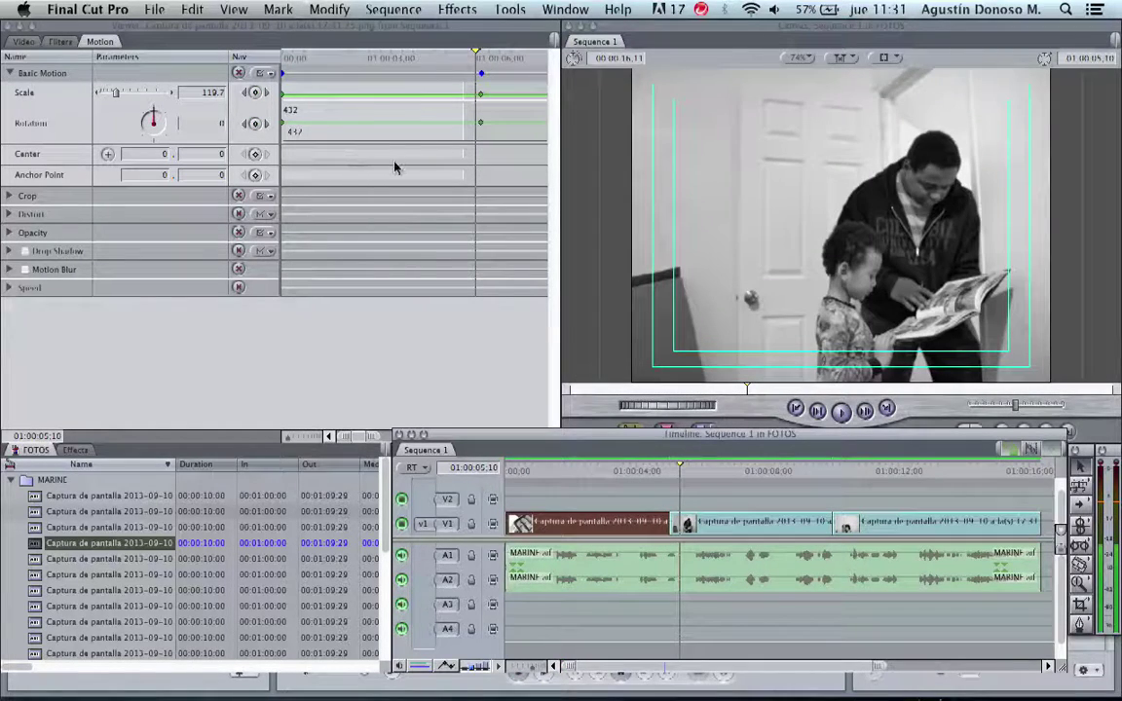
# Set the first clip's Rotation to 3 at the 01:00:05;15 keyframe and play back the combined zoom and rotation.
pyautogui.click(245, 93)
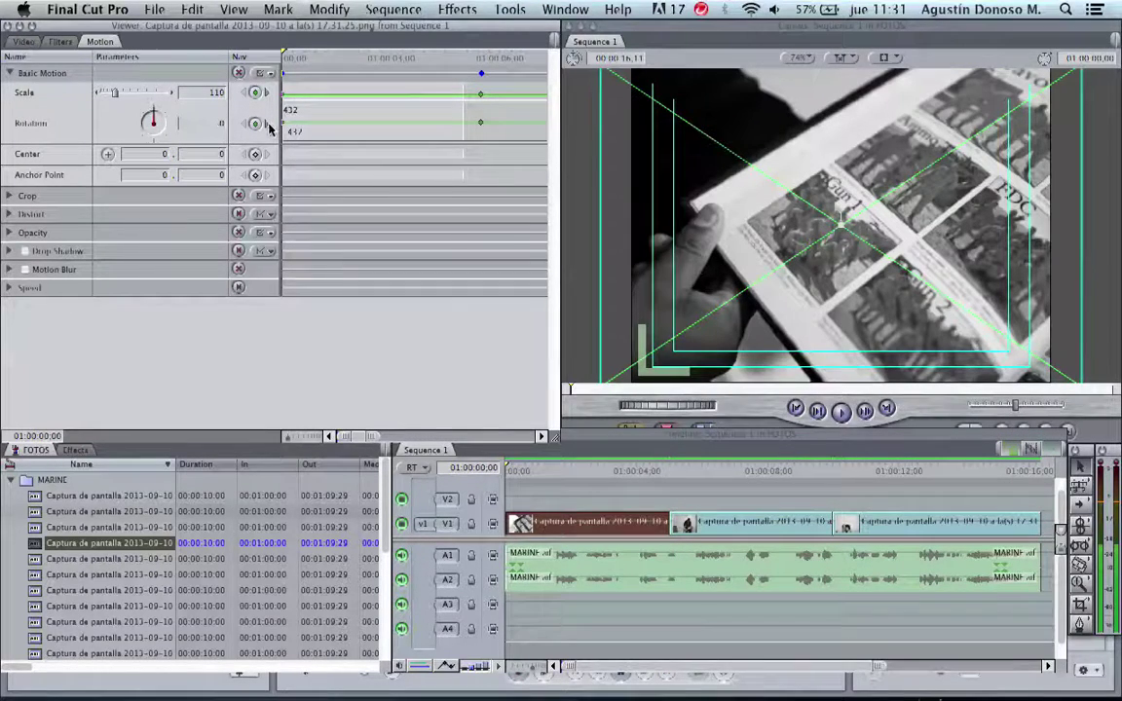
pyautogui.click(267, 126)
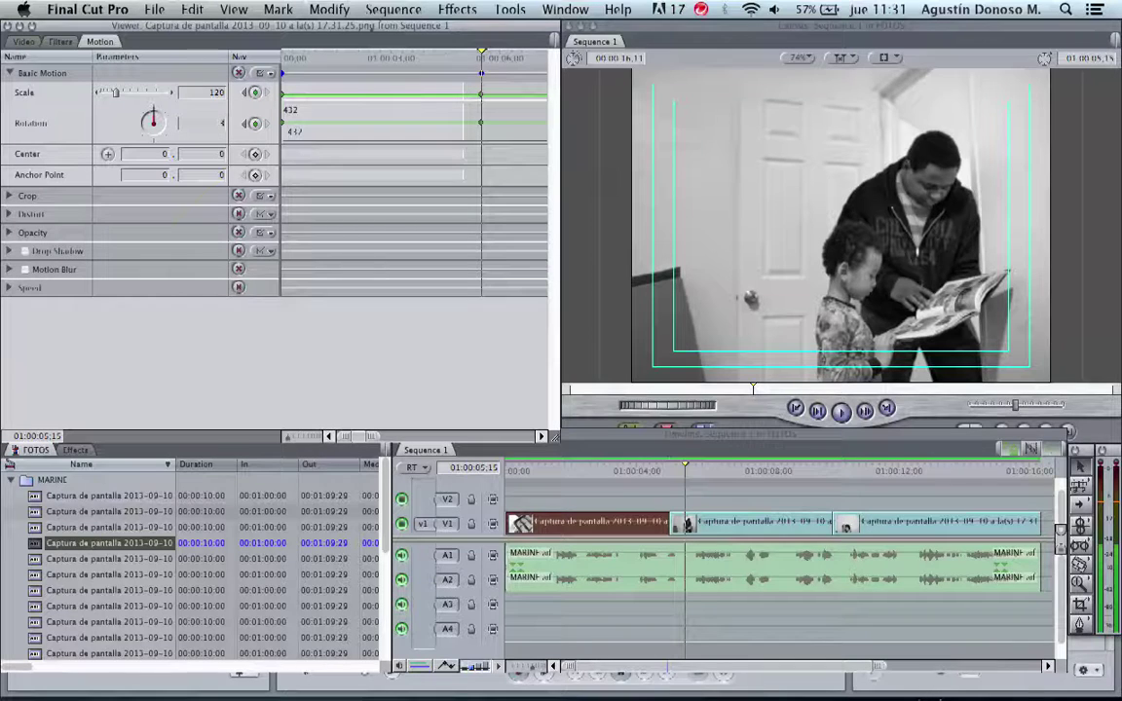
pyautogui.click(506, 431)
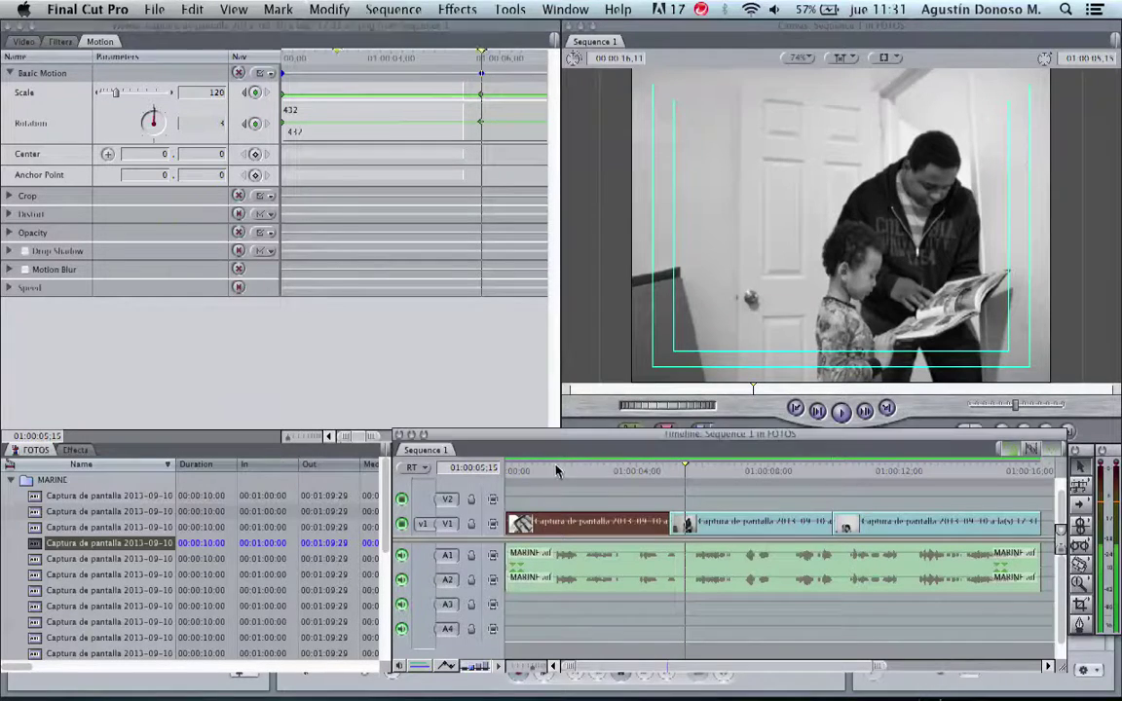
pyautogui.press('Home')
pyautogui.press('space')
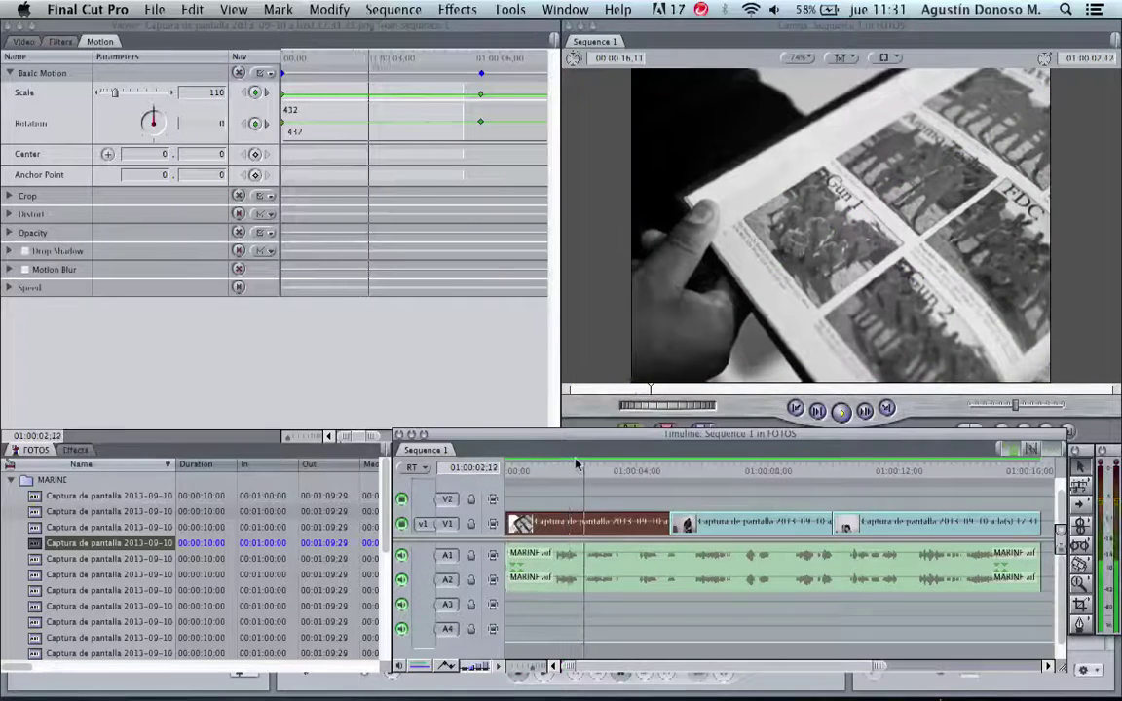
pyautogui.press('space')
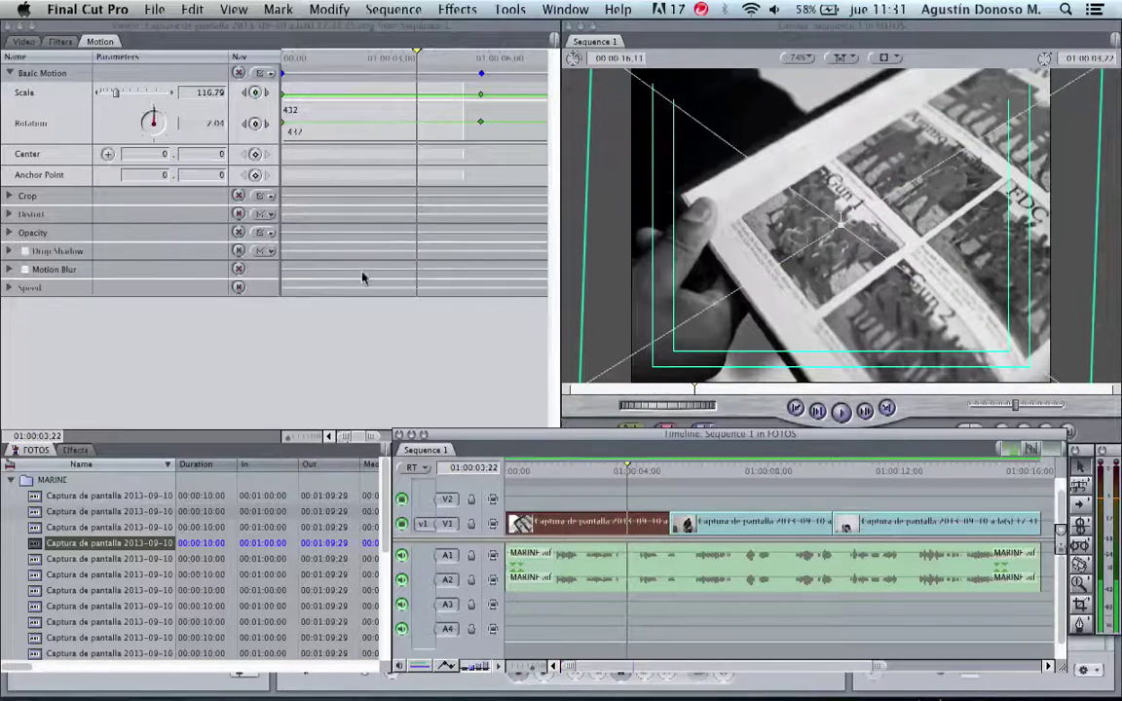
pyautogui.click(268, 124)
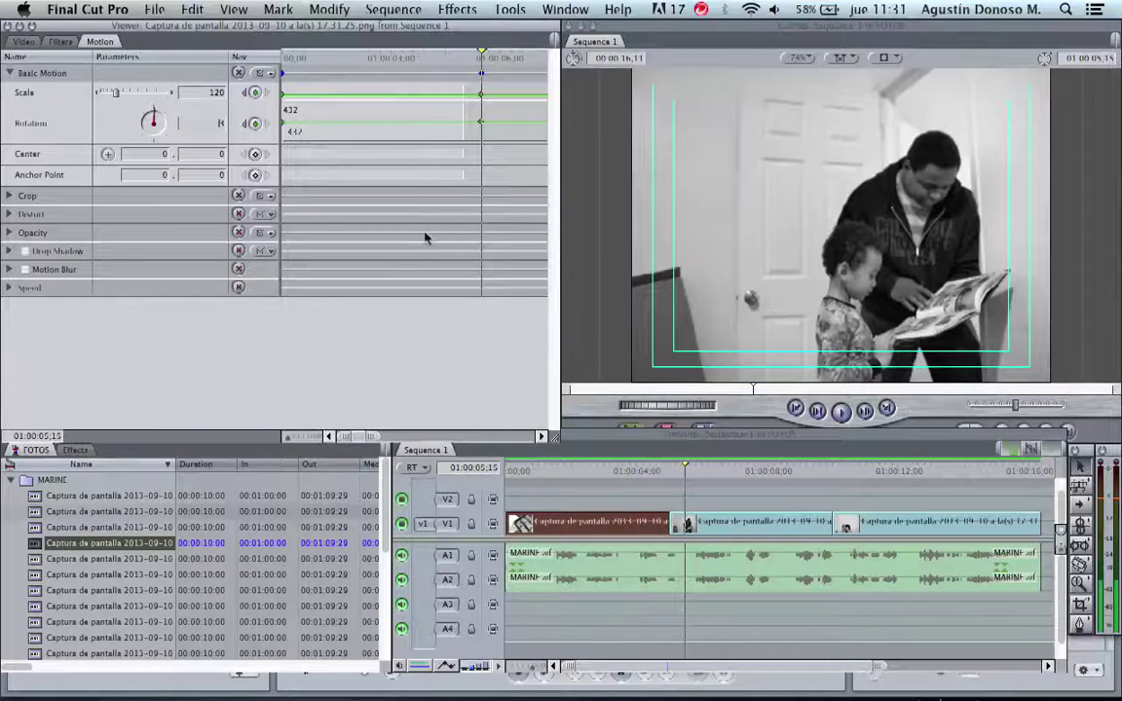
pyautogui.click(519, 473)
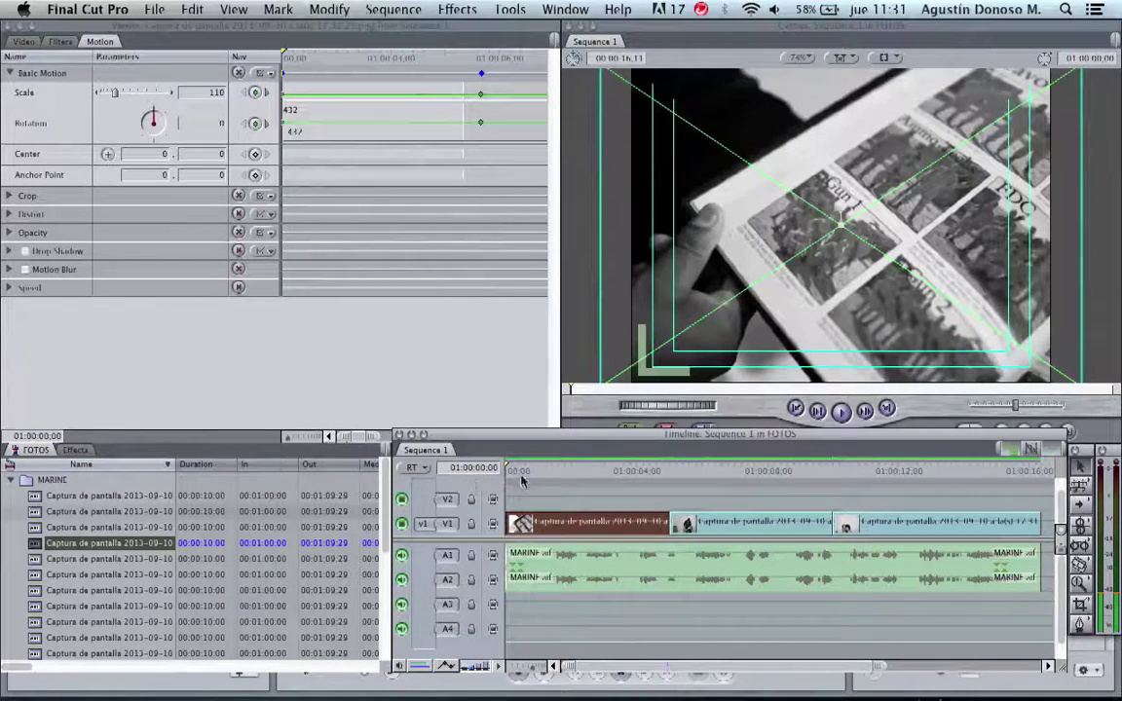
pyautogui.press('space')
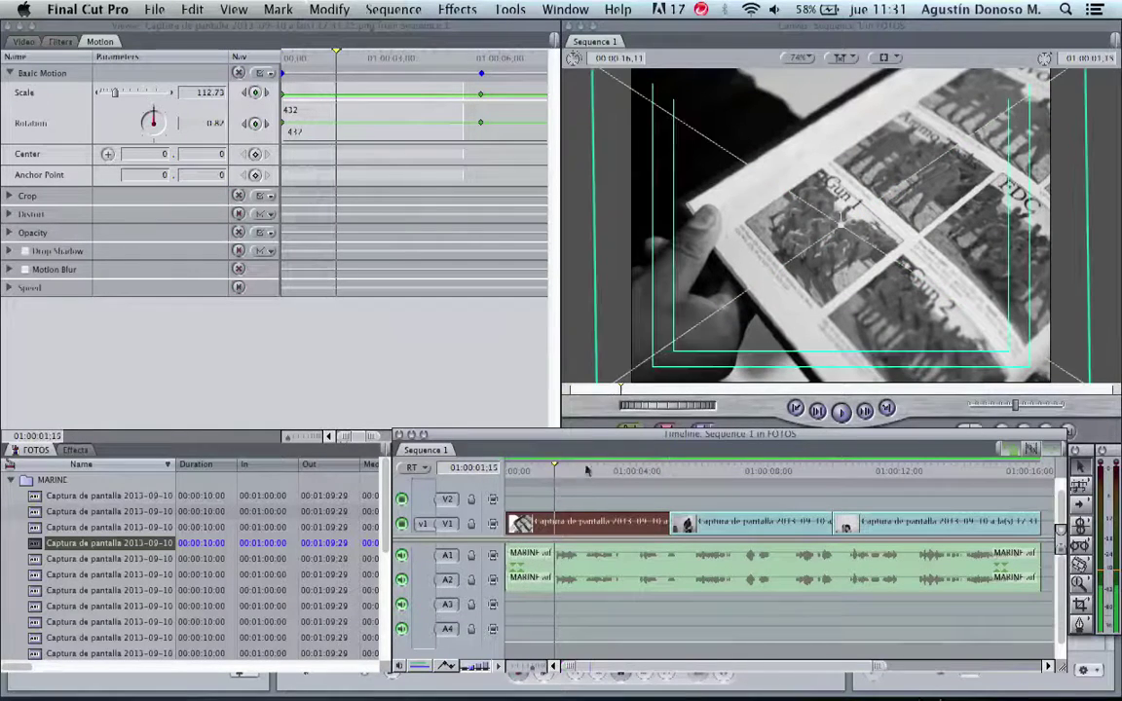
# Try a stronger move with Scale 150 and Rotation 10 at the first clip's 01:00:05;15 keyframe, and play it back.
pyautogui.click(263, 92)
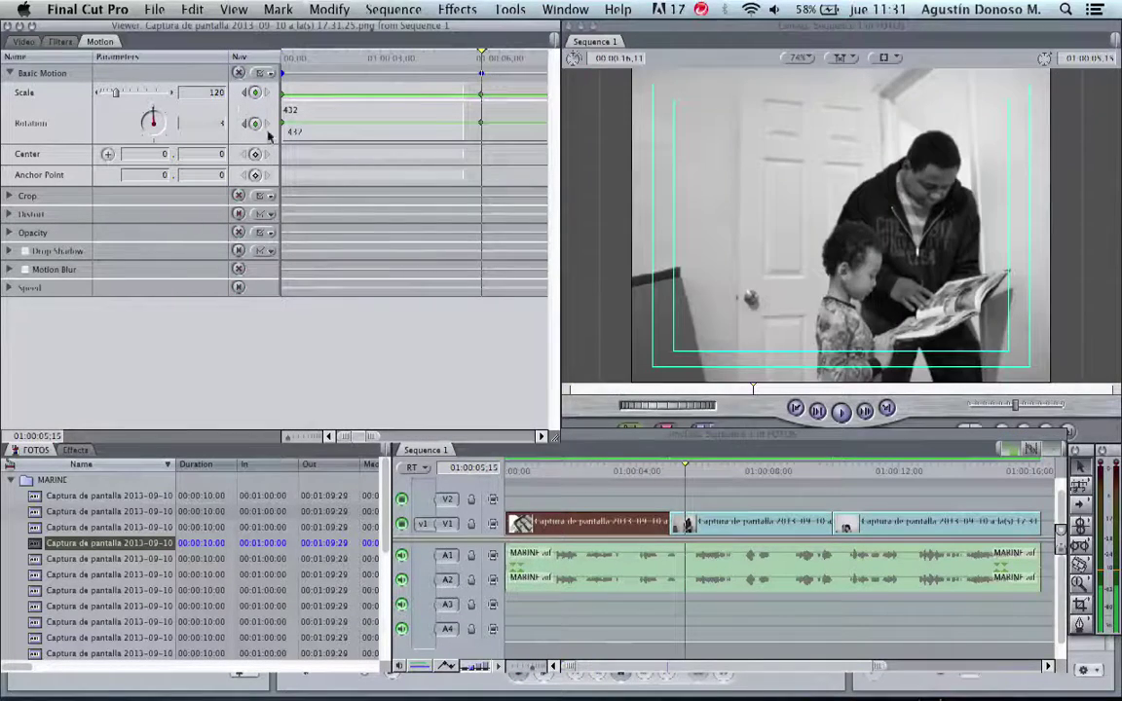
pyautogui.doubleClick(204, 94)
pyautogui.write('150')
pyautogui.press('Return')
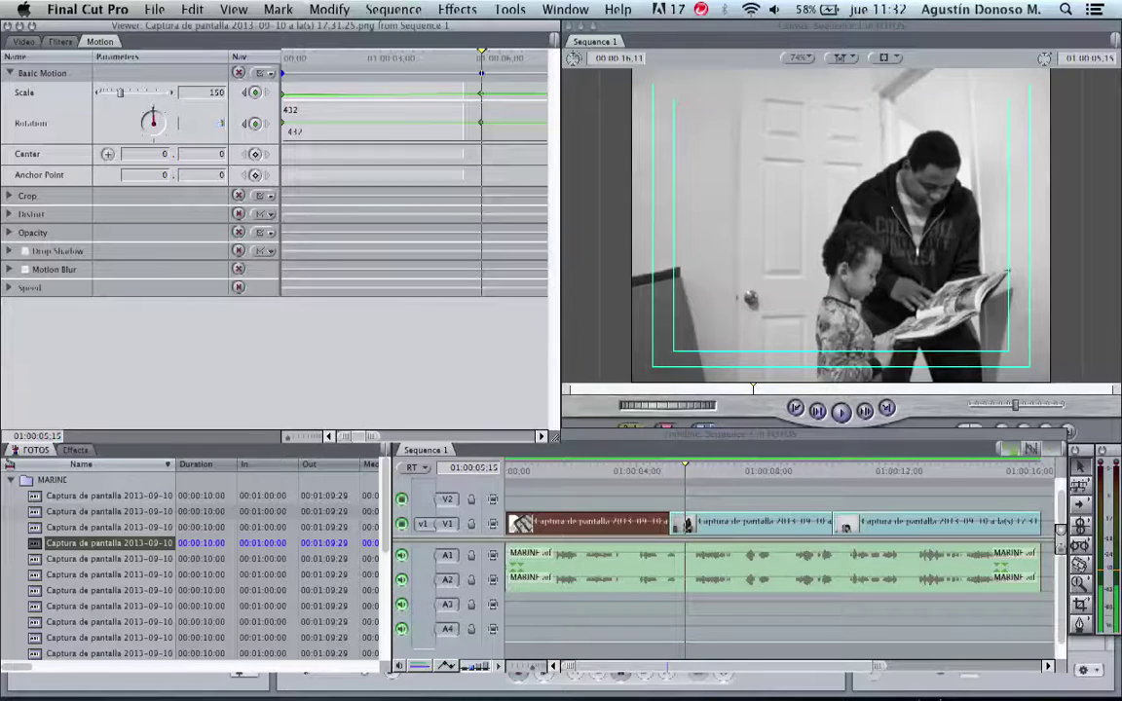
pyautogui.moveTo(576, 472); pyautogui.dragTo(516, 477)
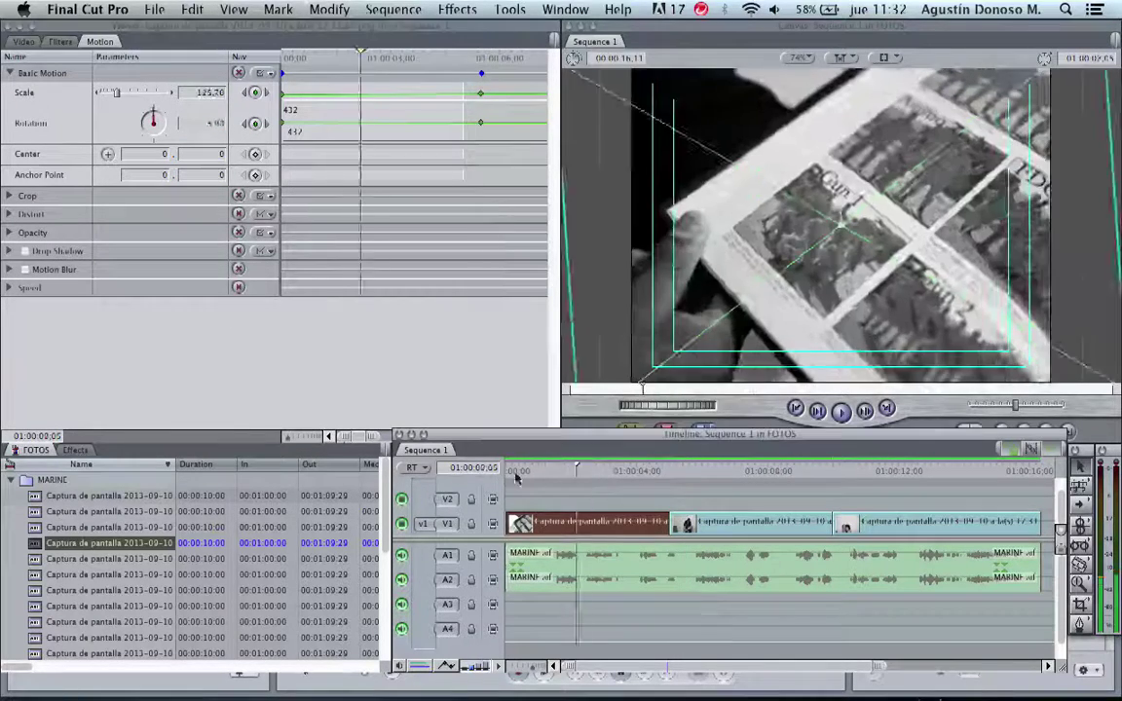
pyautogui.press('space')
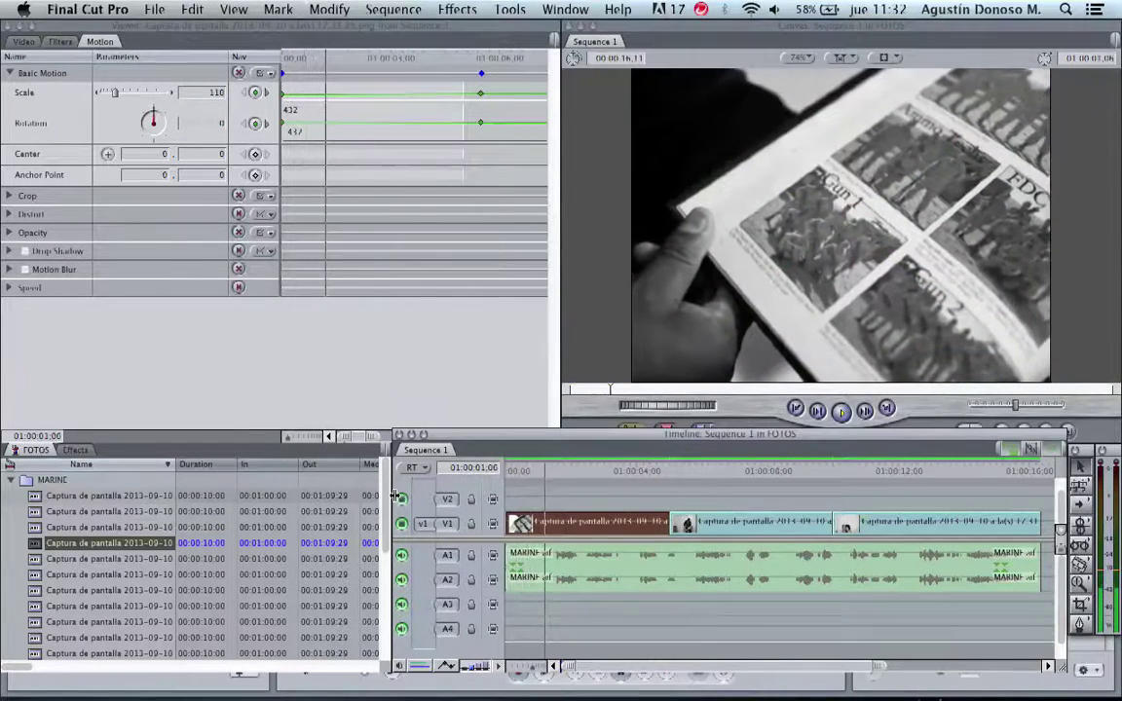
pyautogui.press('space')
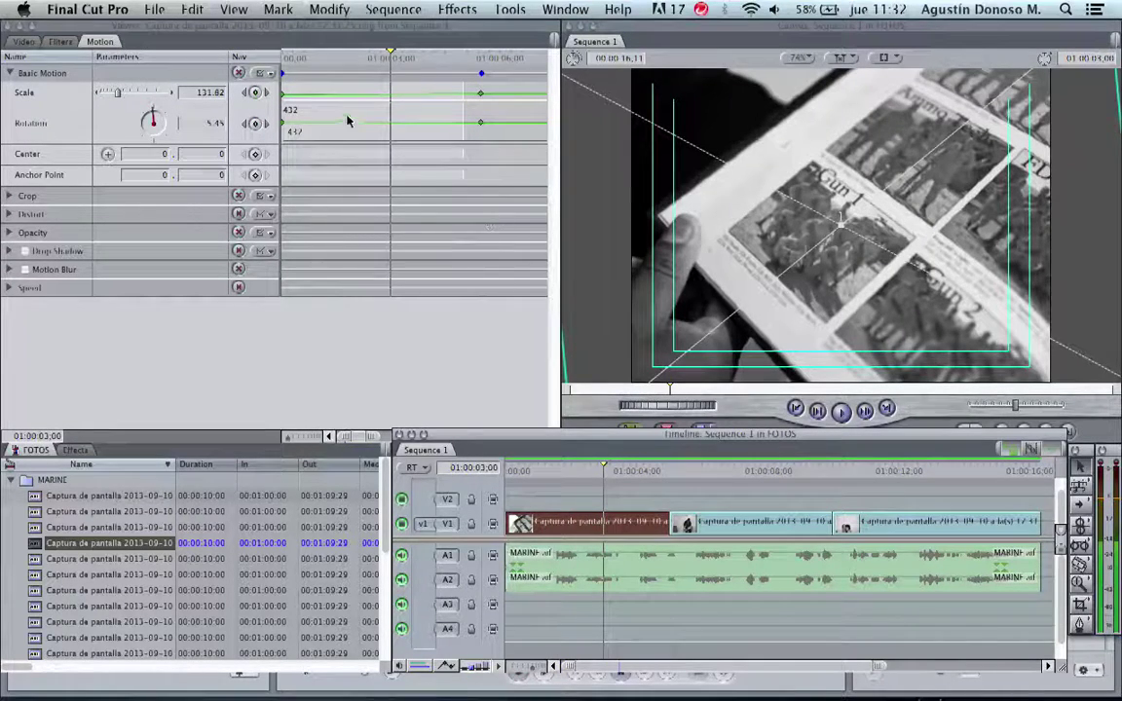
# Set the first clip's 01:00:05;15 keyframe to Scale 120 and Rotation 3.
pyautogui.click(266, 93)
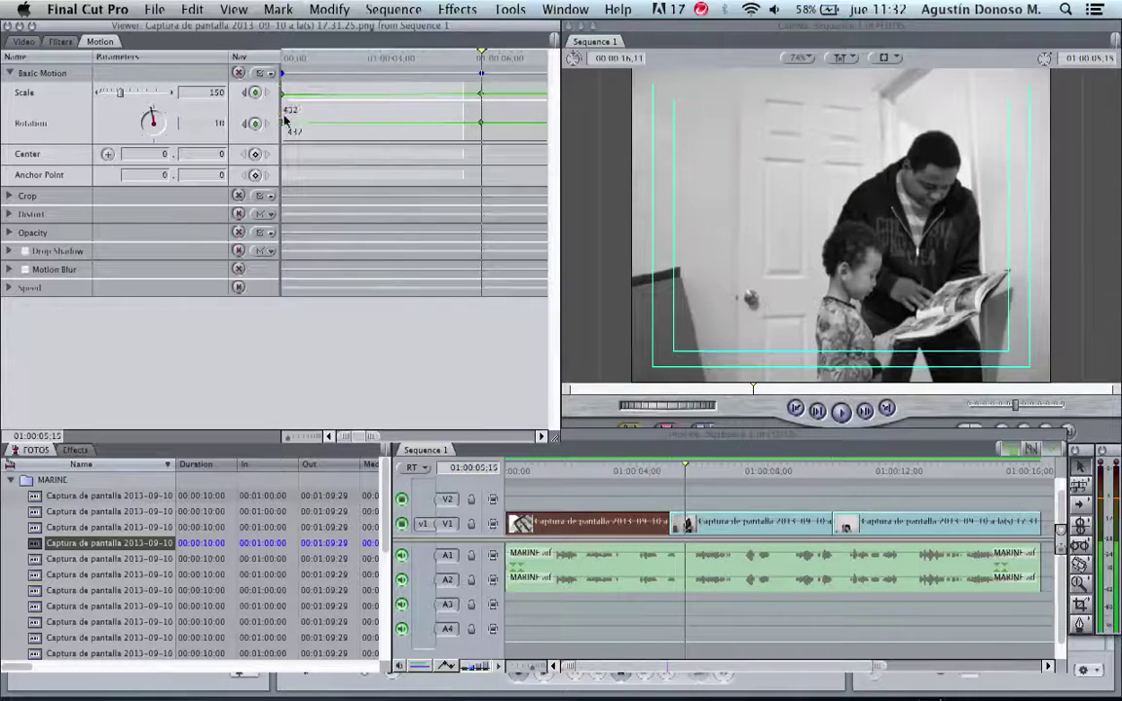
pyautogui.click(202, 95)
pyautogui.write('120')
pyautogui.press('Return')
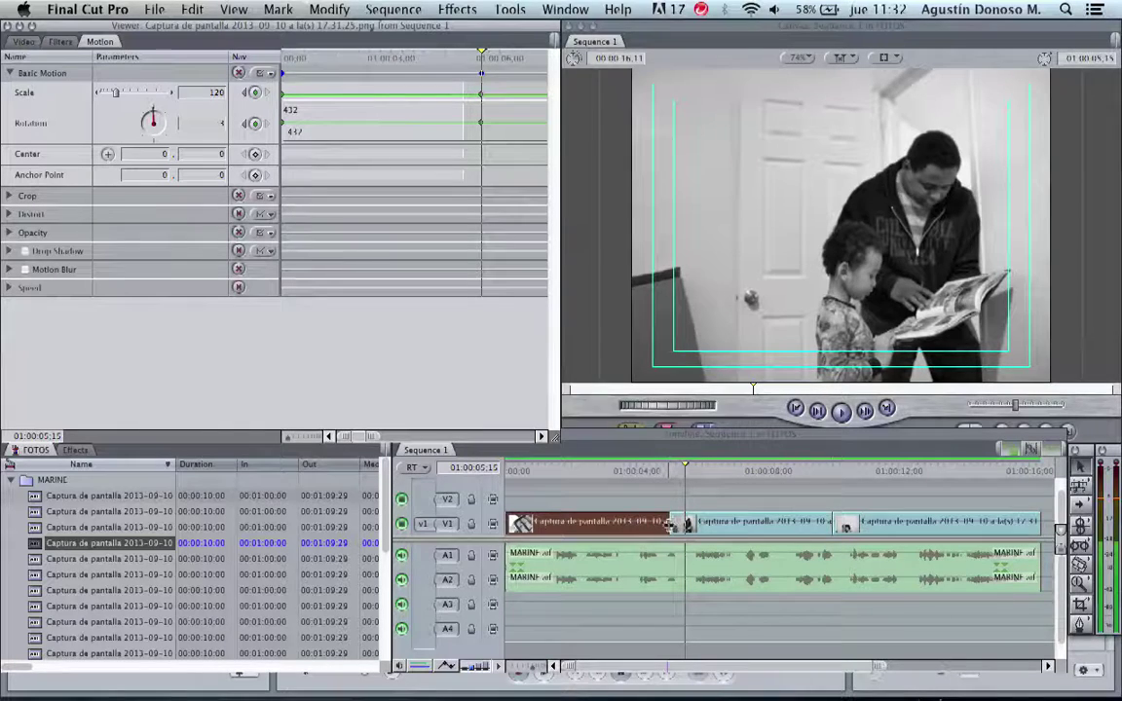
# Add a Cross Dissolve at the cut between the first and second clips and lengthen the transition.
pyautogui.rightClick(668, 523)
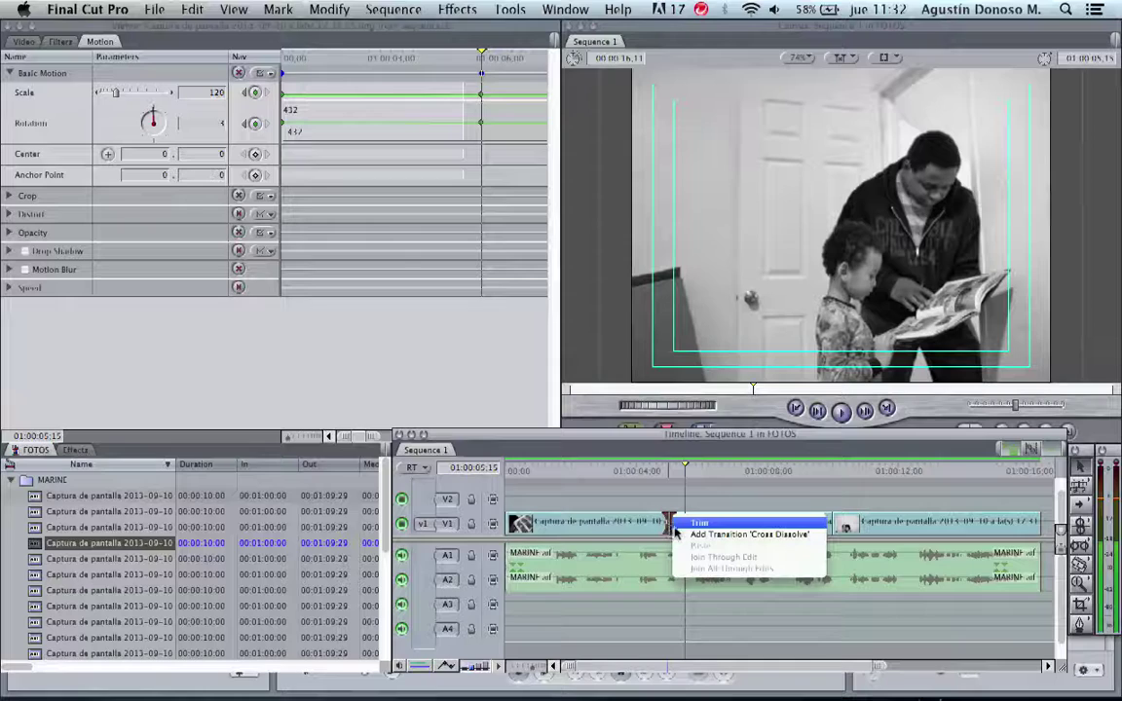
pyautogui.click(681, 533)
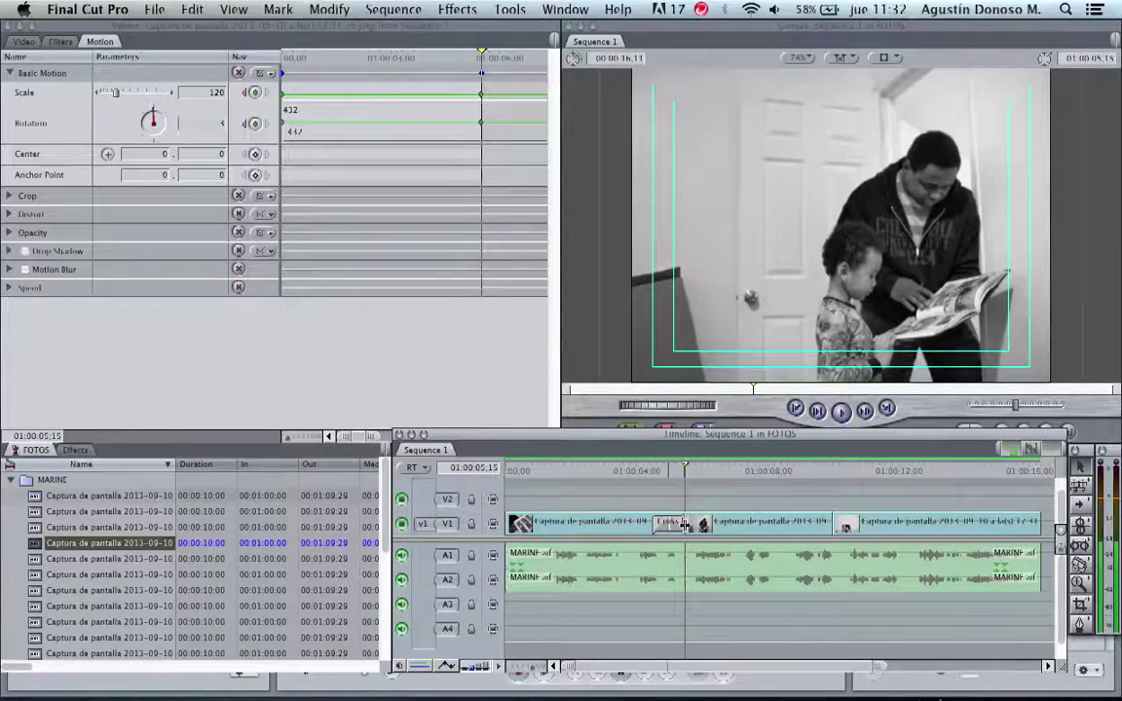
pyautogui.moveTo(685, 524); pyautogui.dragTo(674, 526)
pyautogui.moveTo(685, 523); pyautogui.dragTo(703, 519)
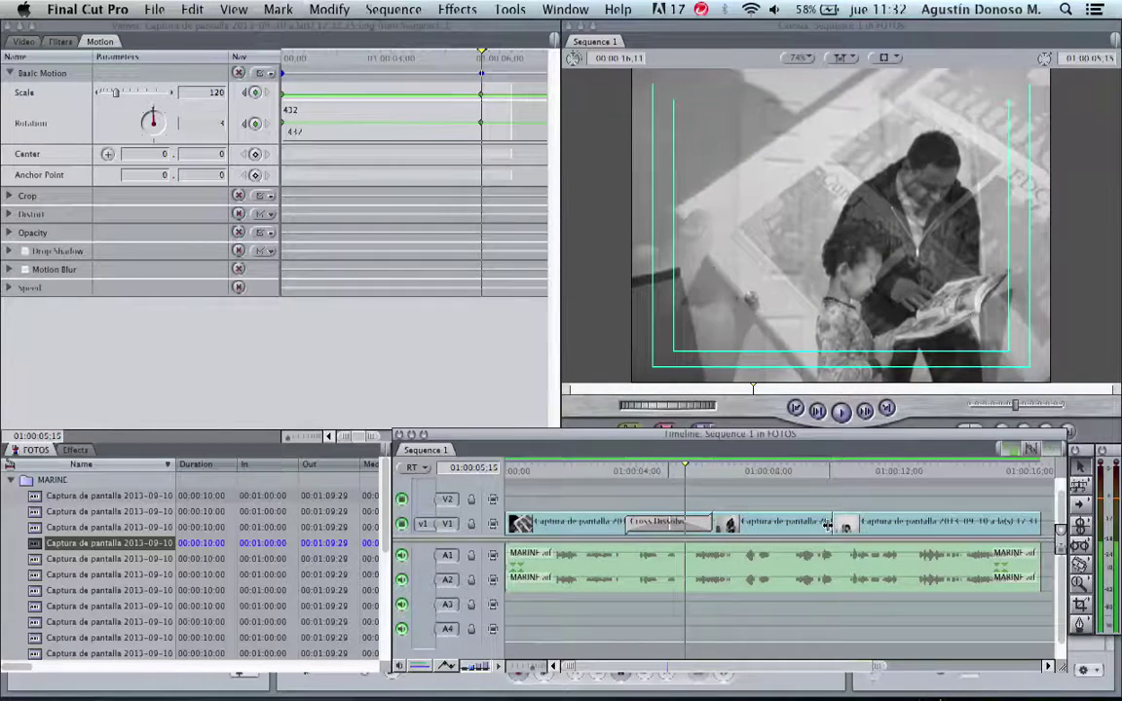
# Add a Cross Dissolve at the cut between the second and third clips and play back the first dissolve.
pyautogui.moveTo(827, 525); pyautogui.dragTo(834, 525)
pyautogui.rightClick(834, 526)
pyautogui.click(843, 534)
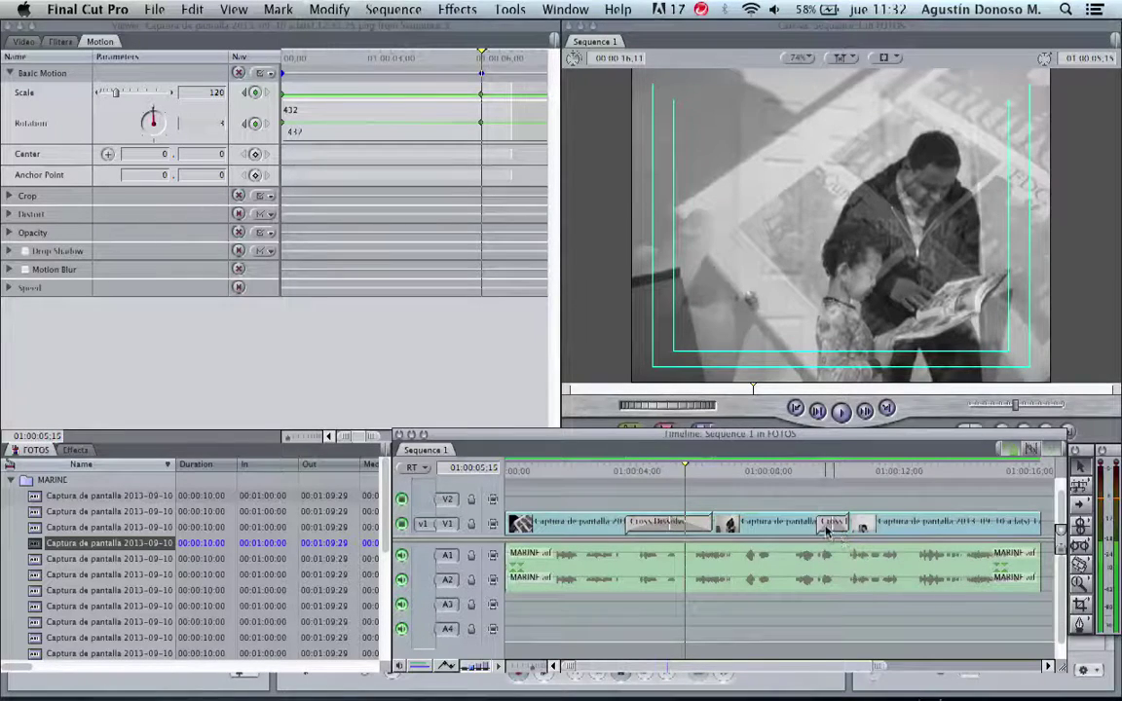
pyautogui.click(634, 475)
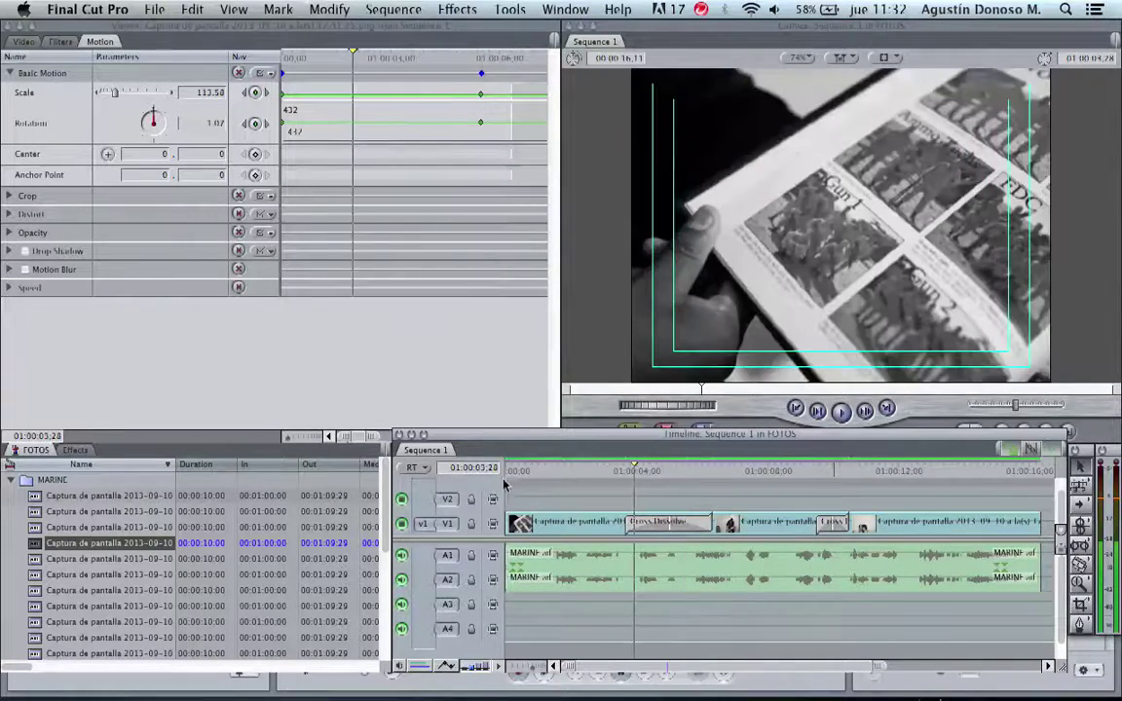
pyautogui.press('j')
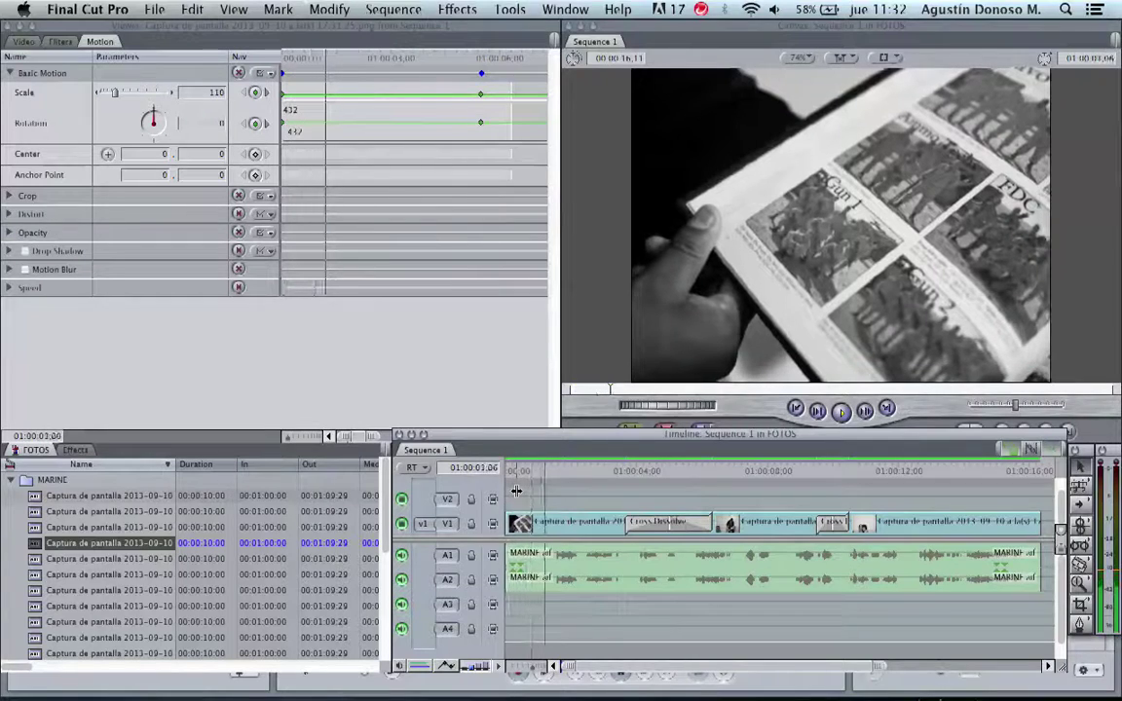
pyautogui.press('l')
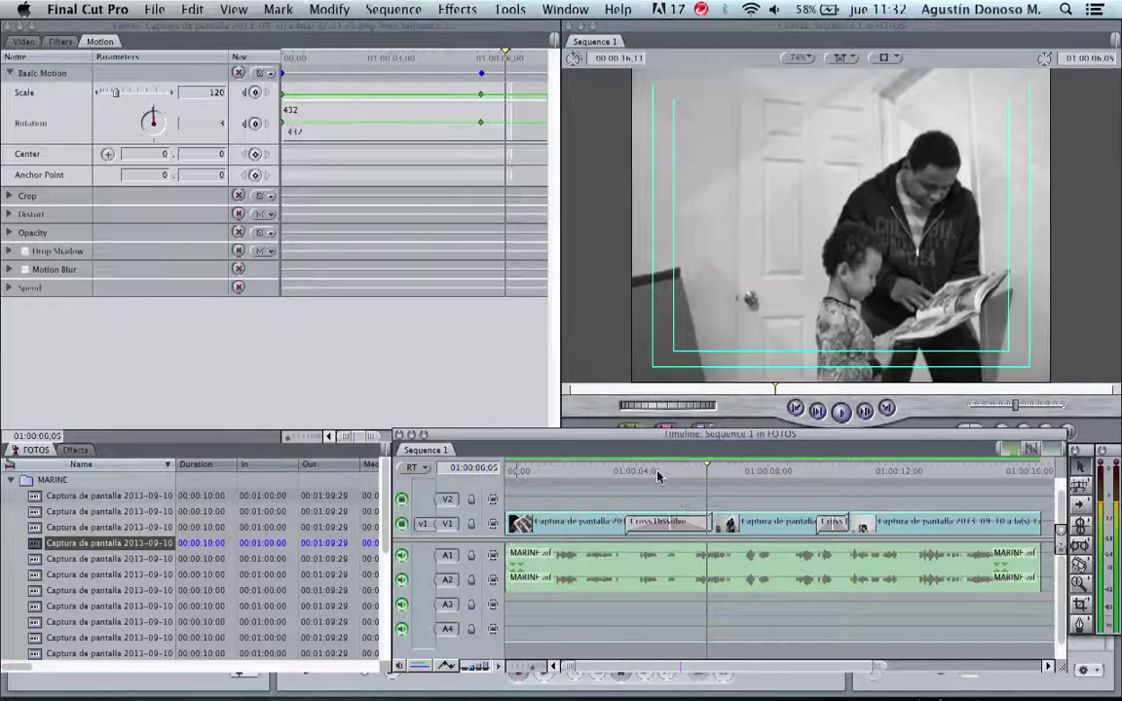
pyautogui.click(581, 470)
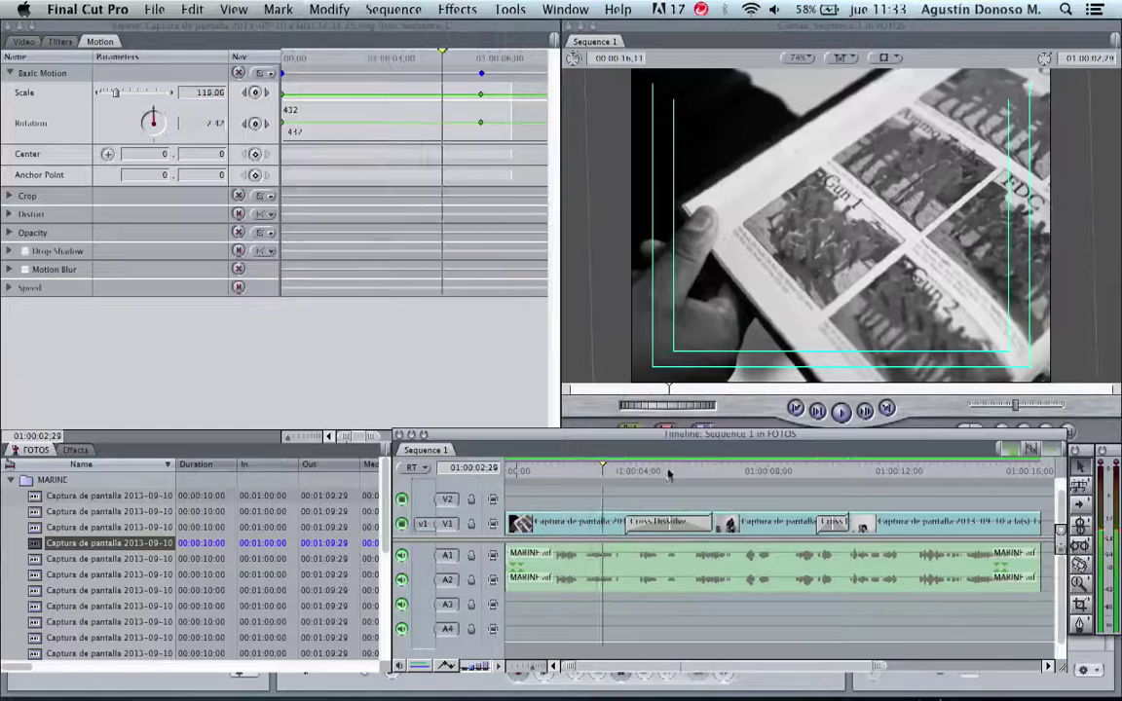
# Add Scale and Rotation keyframes to the second clip at 01:00:03;20, where its incoming dissolve begins.
pyautogui.click(724, 470)
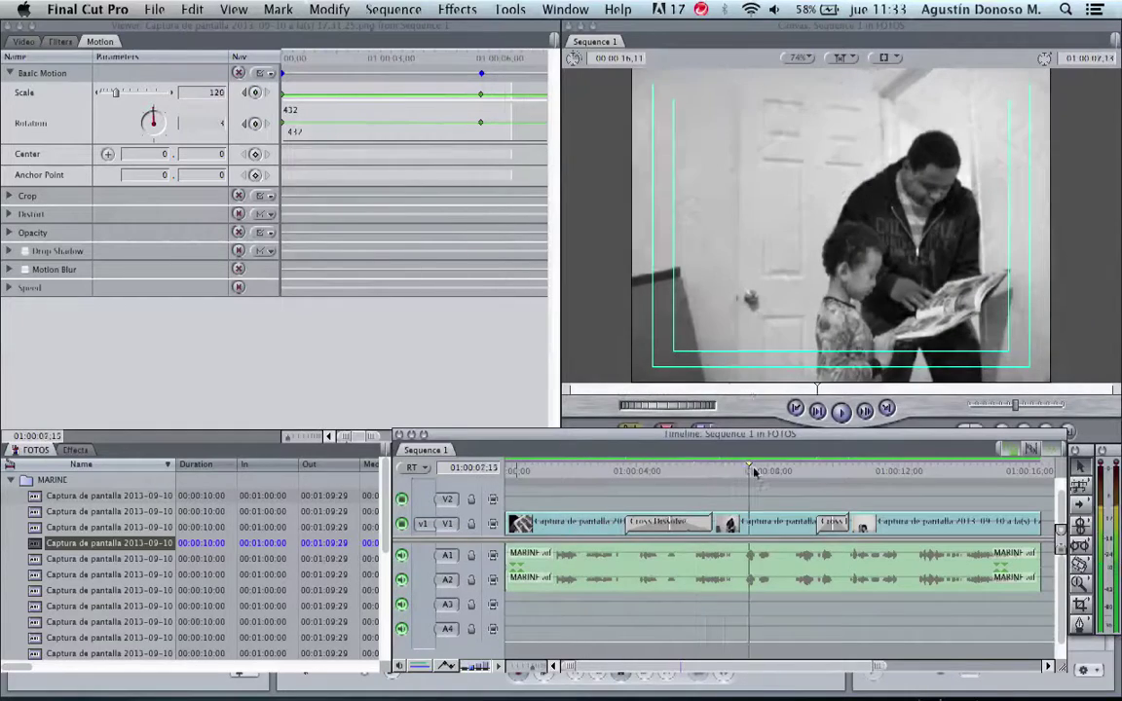
pyautogui.doubleClick(750, 533)
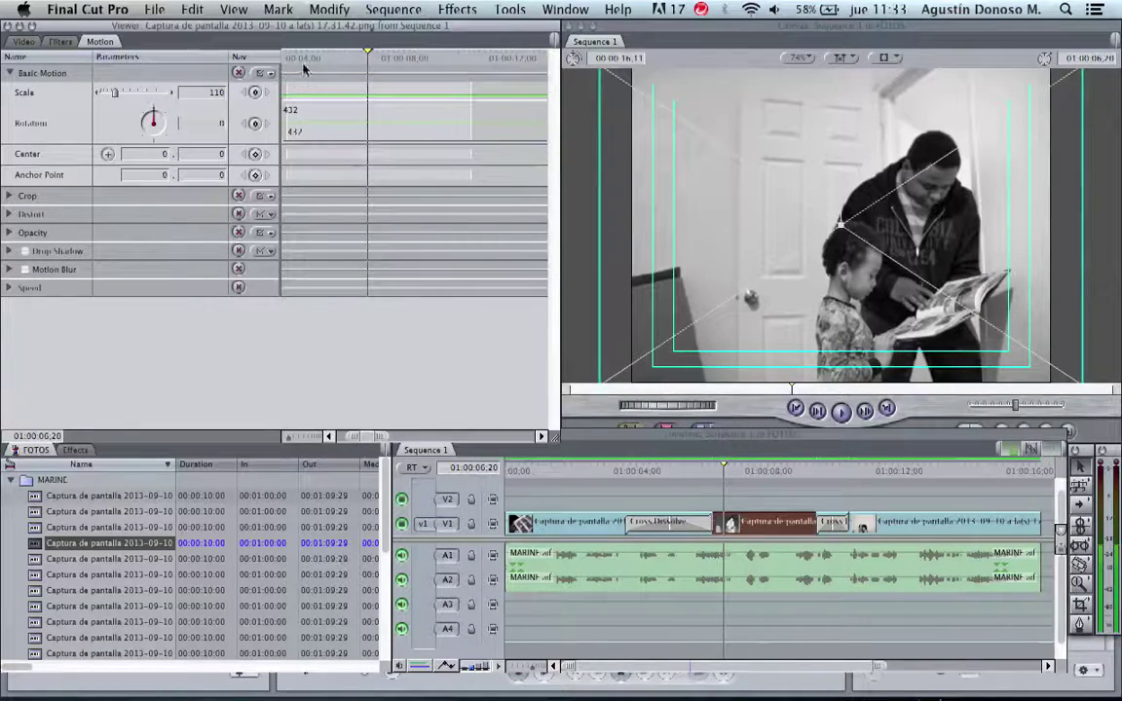
pyautogui.doubleClick(743, 526)
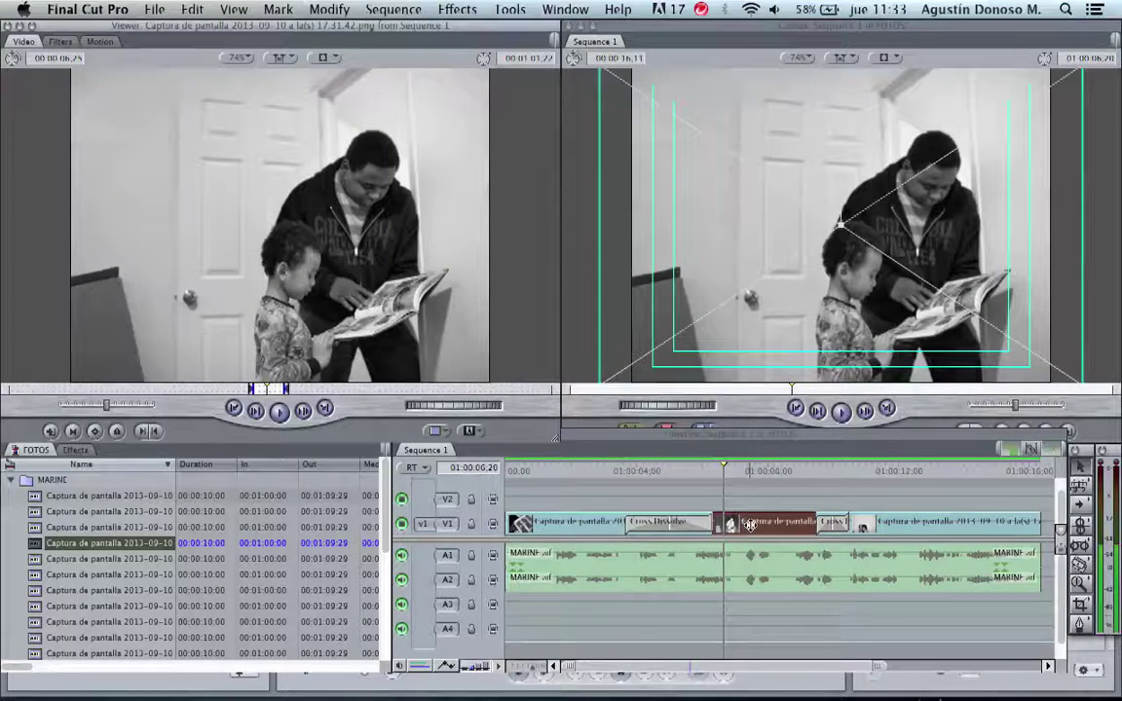
pyautogui.click(99, 42)
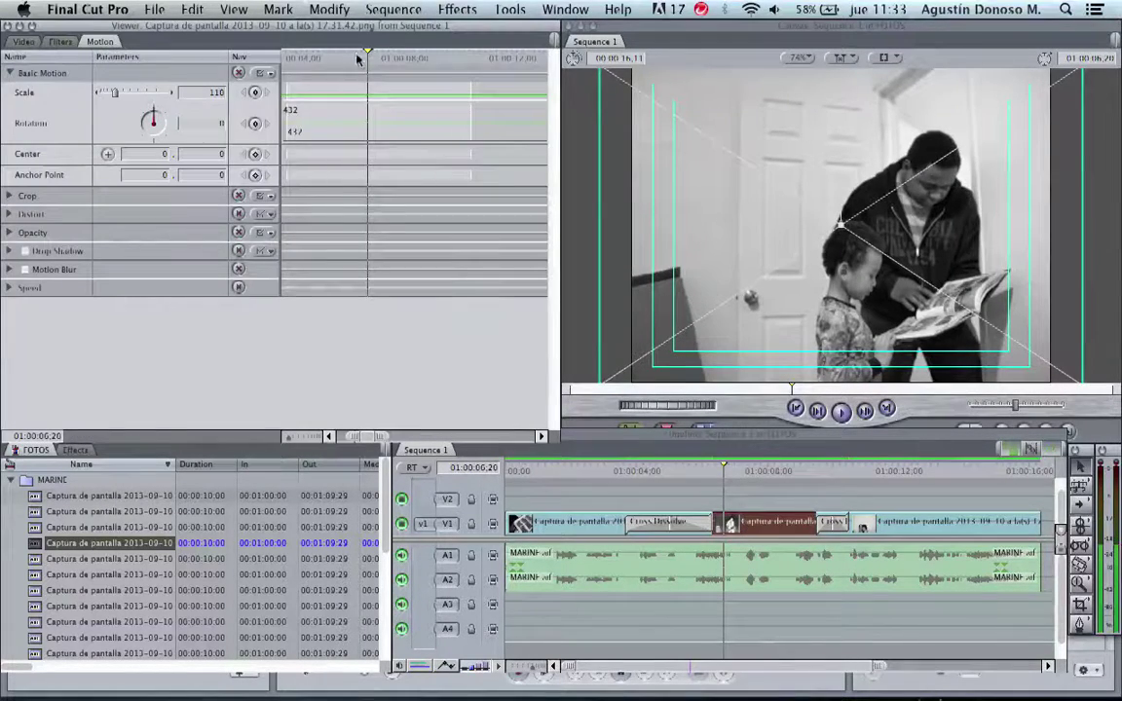
pyautogui.moveTo(335, 55); pyautogui.dragTo(313, 60)
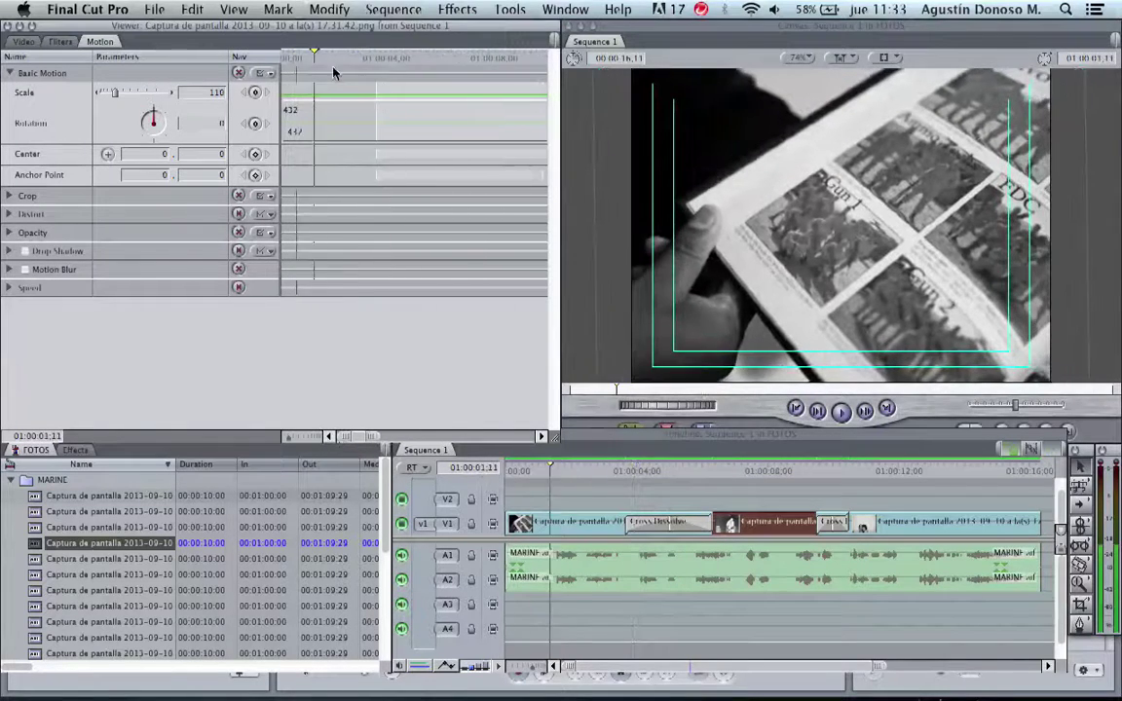
pyautogui.hotkey('shift', 'k')
pyautogui.click(254, 93)
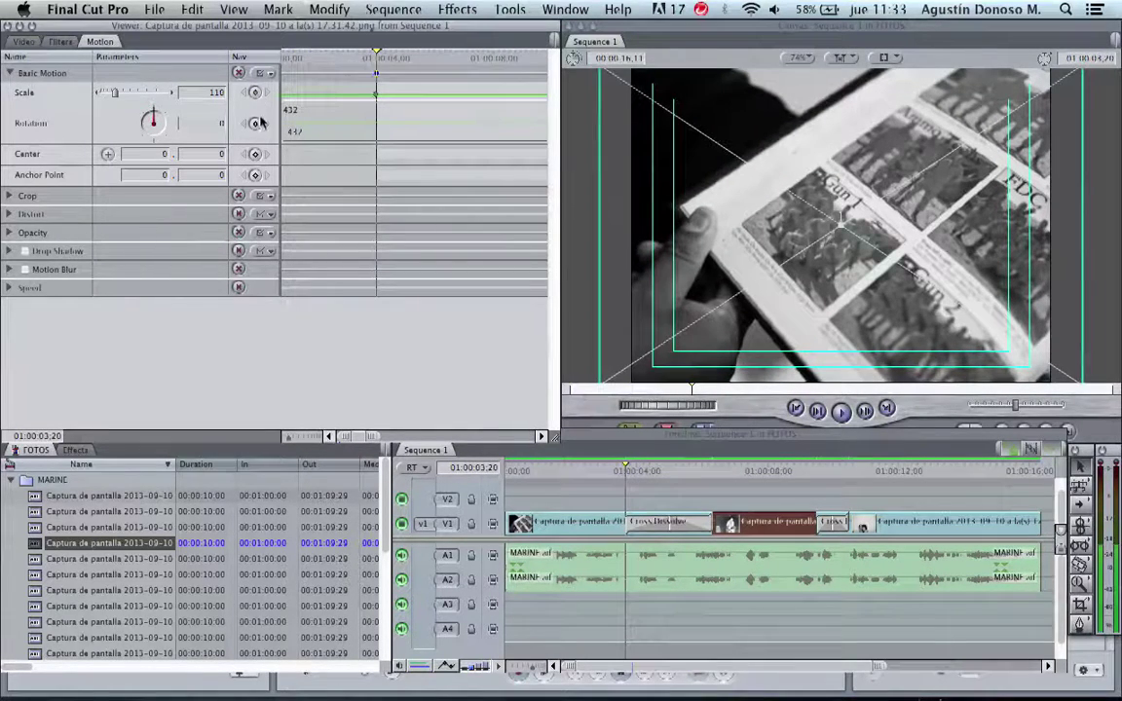
pyautogui.click(254, 123)
# Add Scale and Rotation keyframes to the second clip at 01:00:11;16, past its outgoing dissolve.
pyautogui.moveTo(376, 51); pyautogui.dragTo(309, 84)
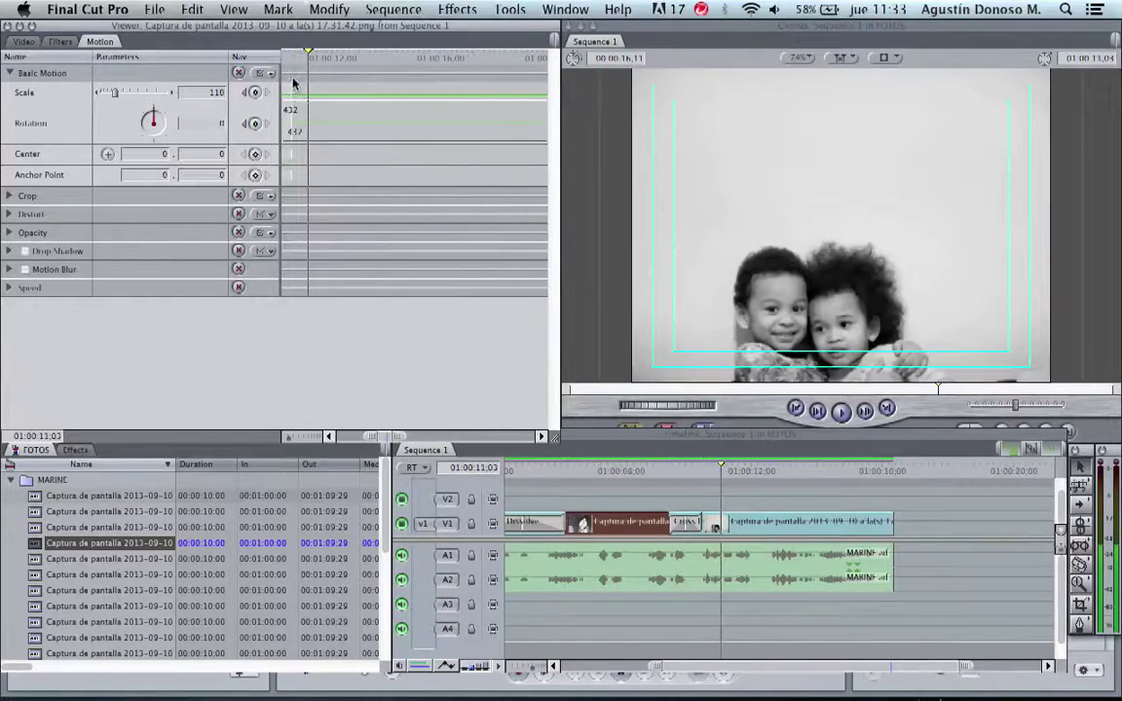
pyautogui.press('Up')
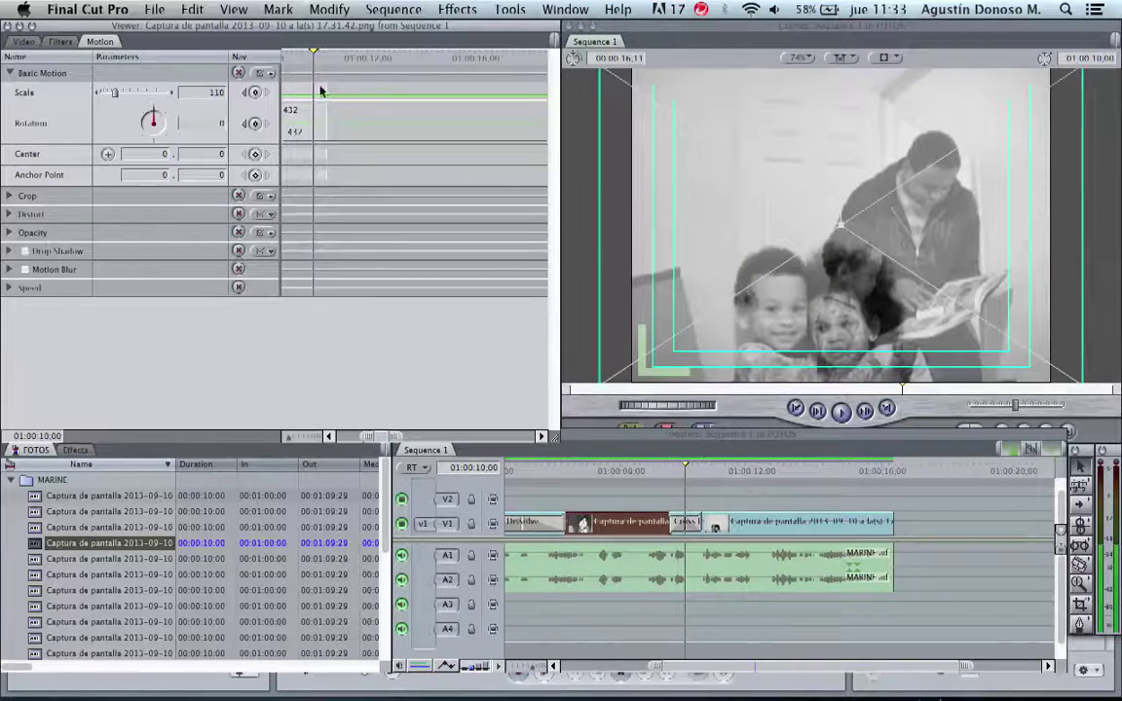
pyautogui.click(340, 69)
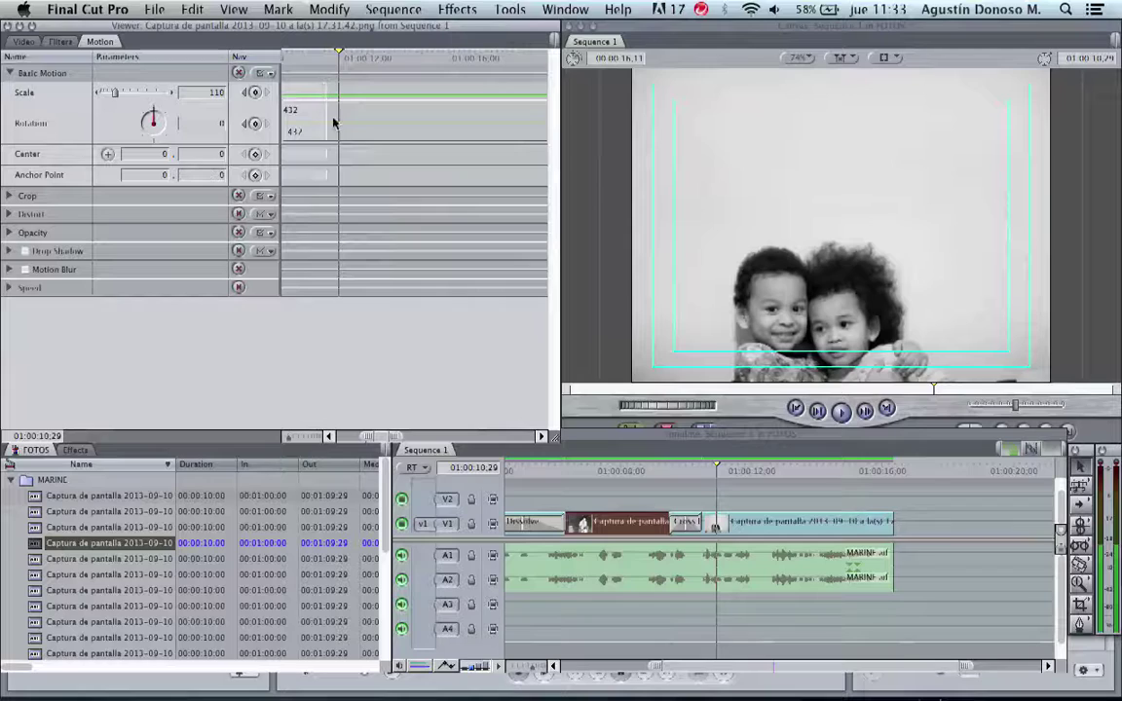
pyautogui.click(301, 63)
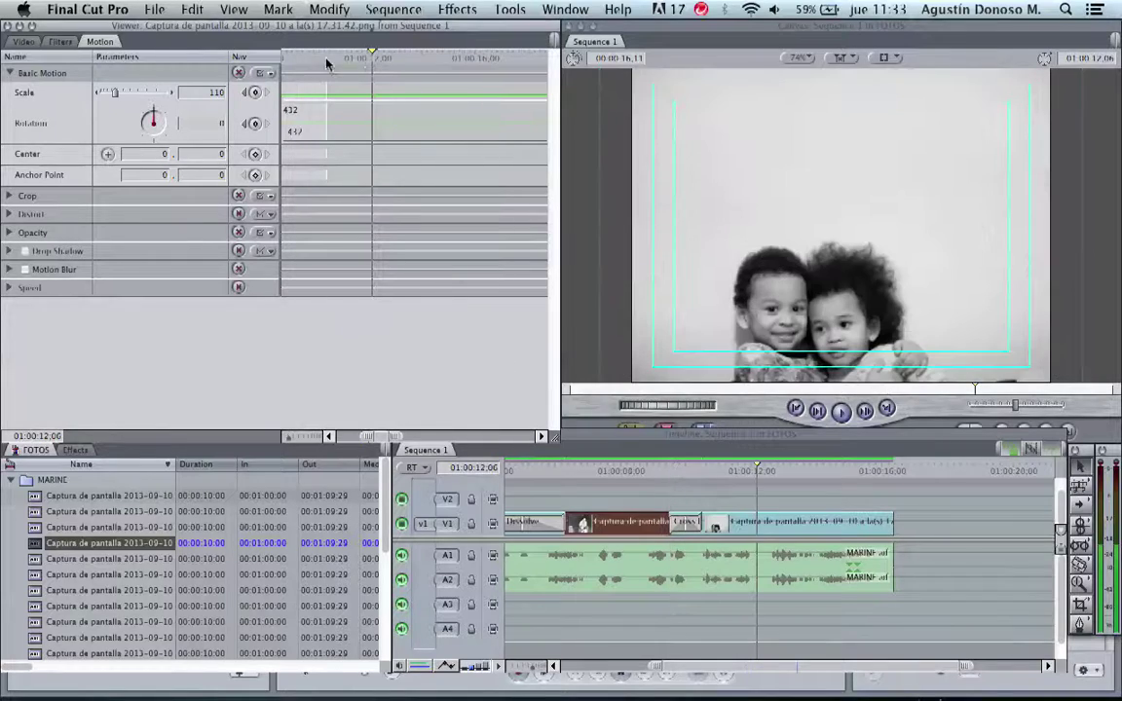
pyautogui.click(303, 59)
pyautogui.click(313, 54)
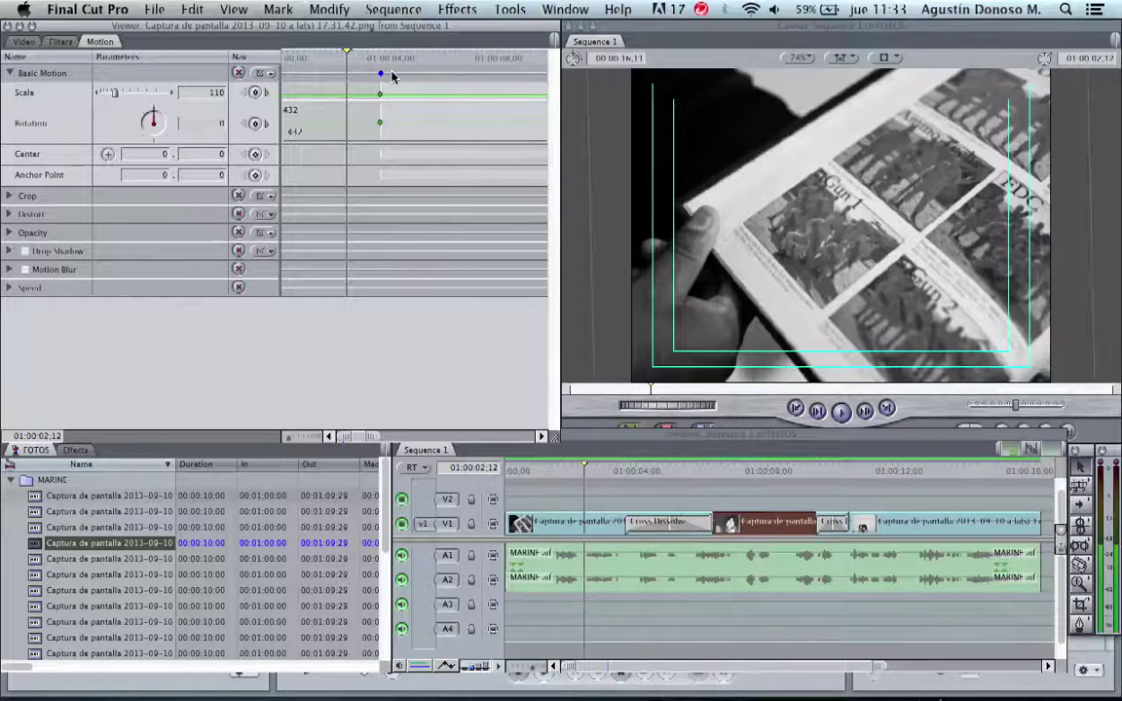
pyautogui.moveTo(339, 66)
pyautogui.mouseDown()
pyautogui.moveTo(501, 55)
pyautogui.moveTo(348, 88)
pyautogui.mouseUp()
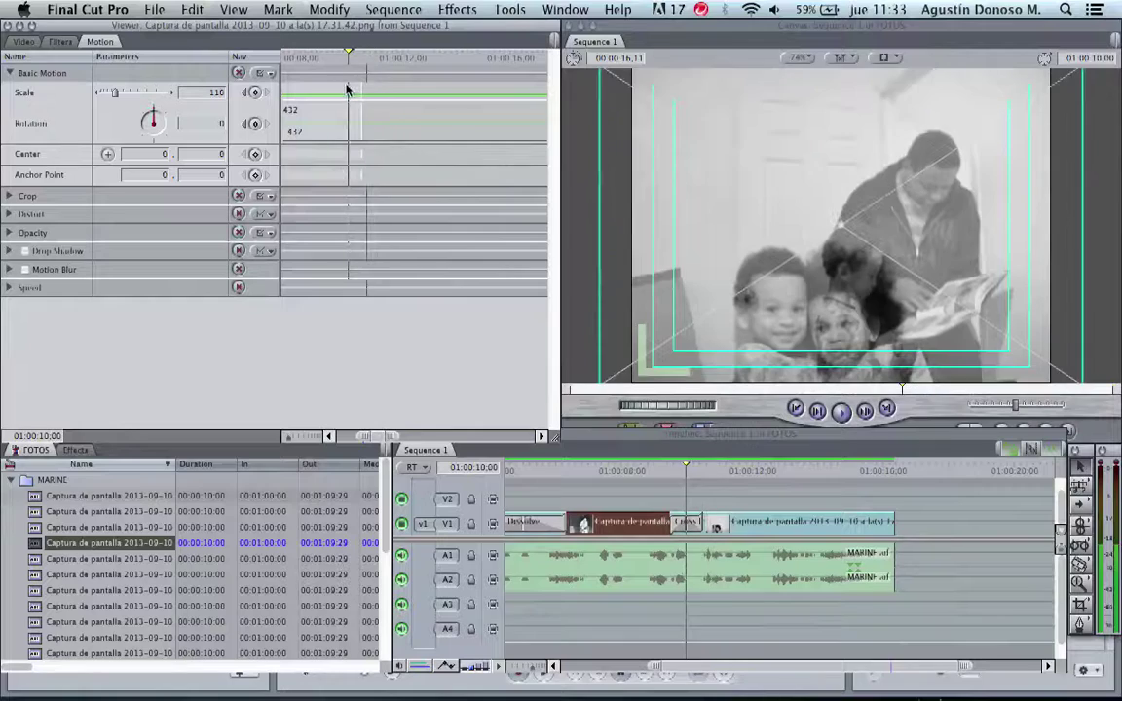
pyautogui.click(390, 58)
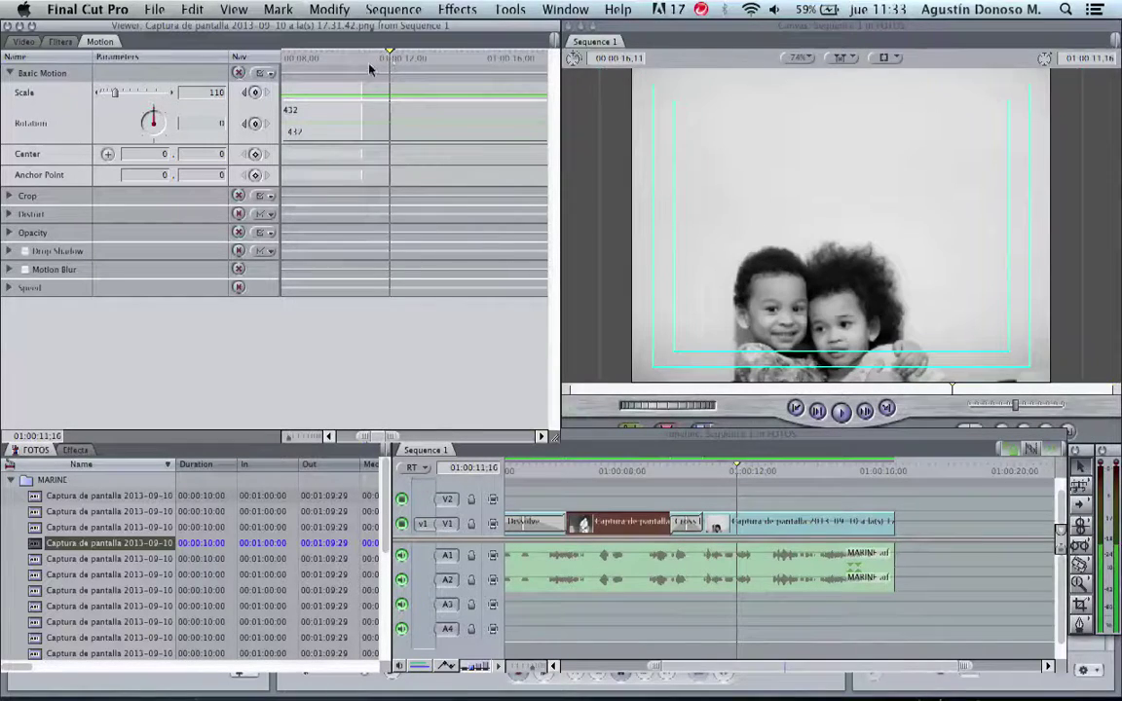
pyautogui.click(253, 93)
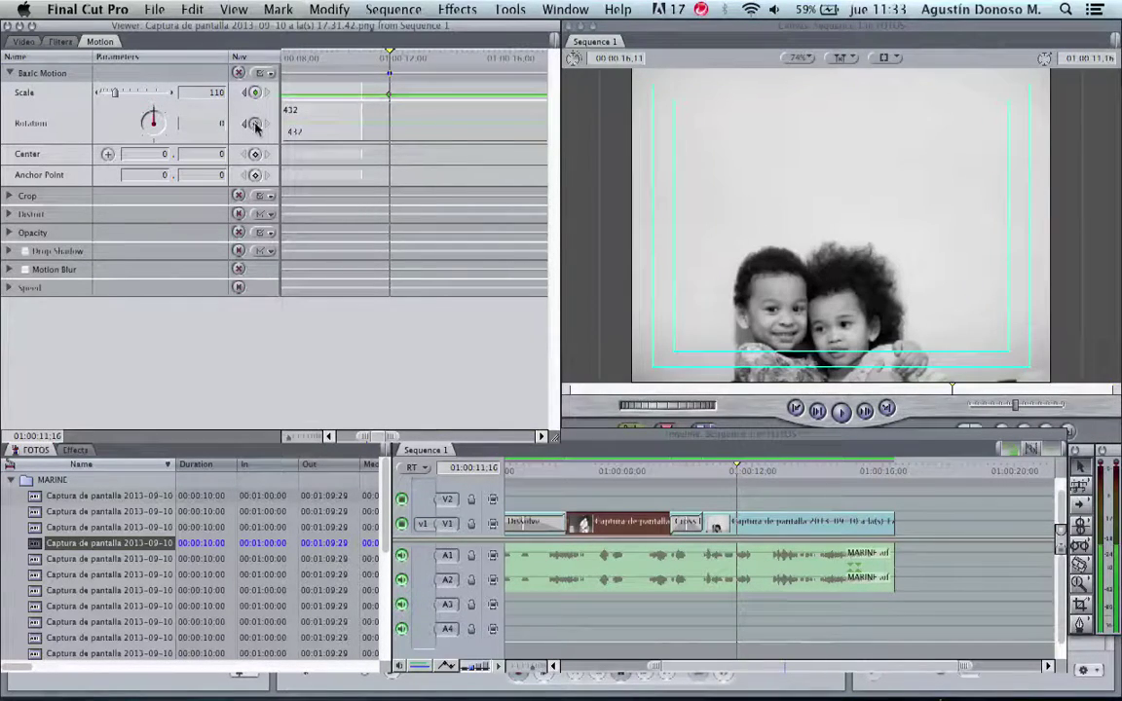
pyautogui.click(254, 124)
# Set the second clip's 01:00:11;16 keyframe to Scale 120 and Rotation 3, and play back the sequence from near the start.
pyautogui.hotkey('shift', 'z')
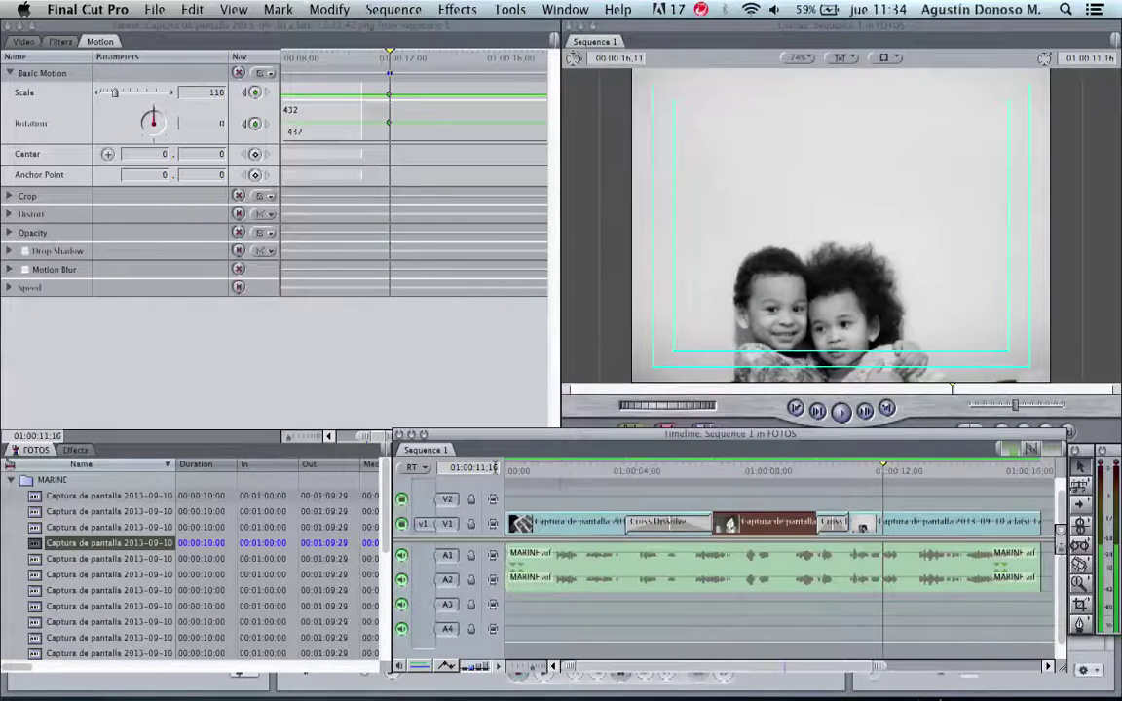
pyautogui.moveTo(545, 467); pyautogui.dragTo(762, 467)
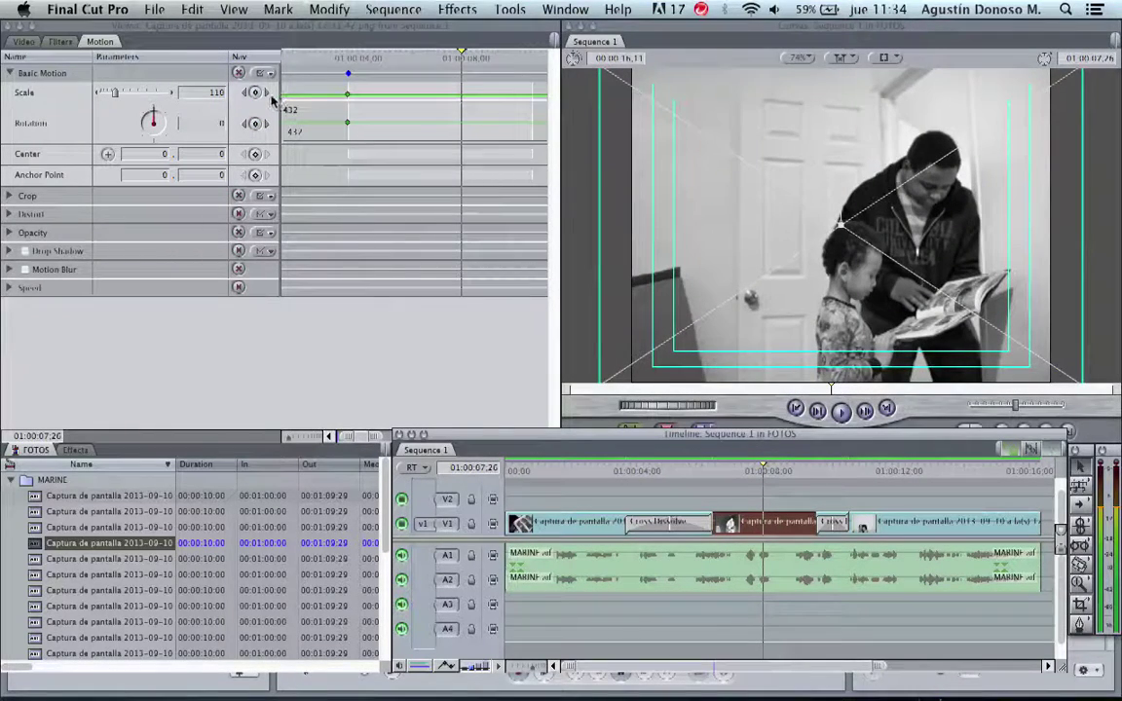
pyautogui.click(267, 94)
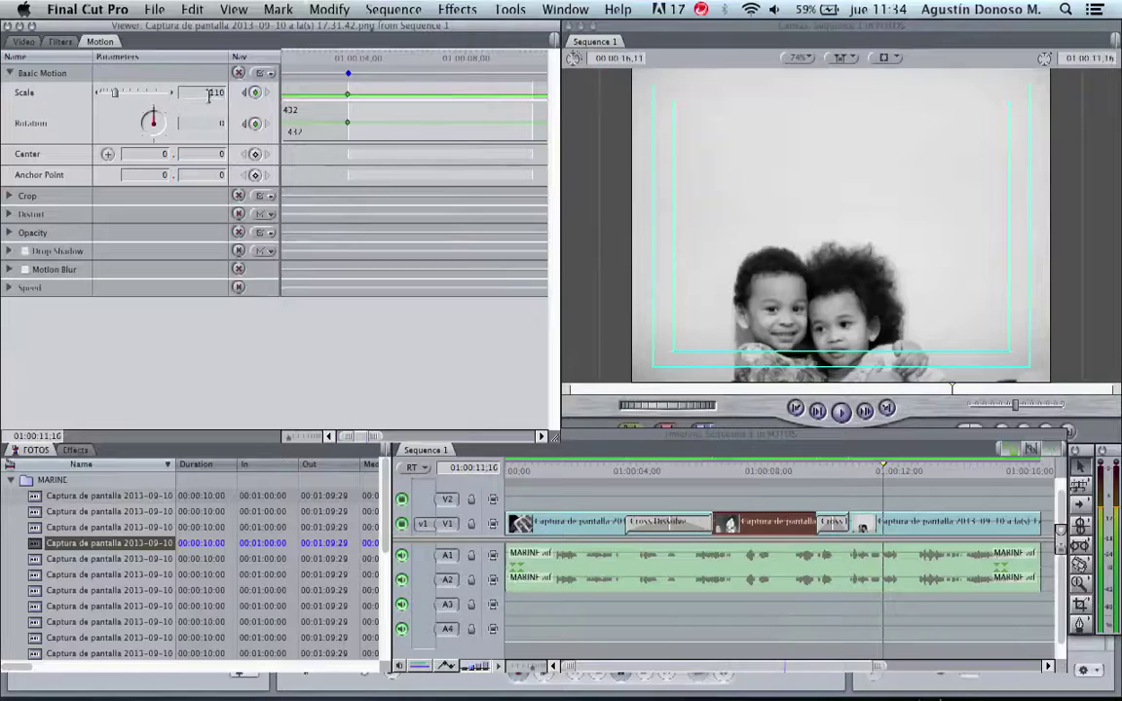
pyautogui.write('0')
pyautogui.click(574, 472)
pyautogui.doubleClick(569, 522)
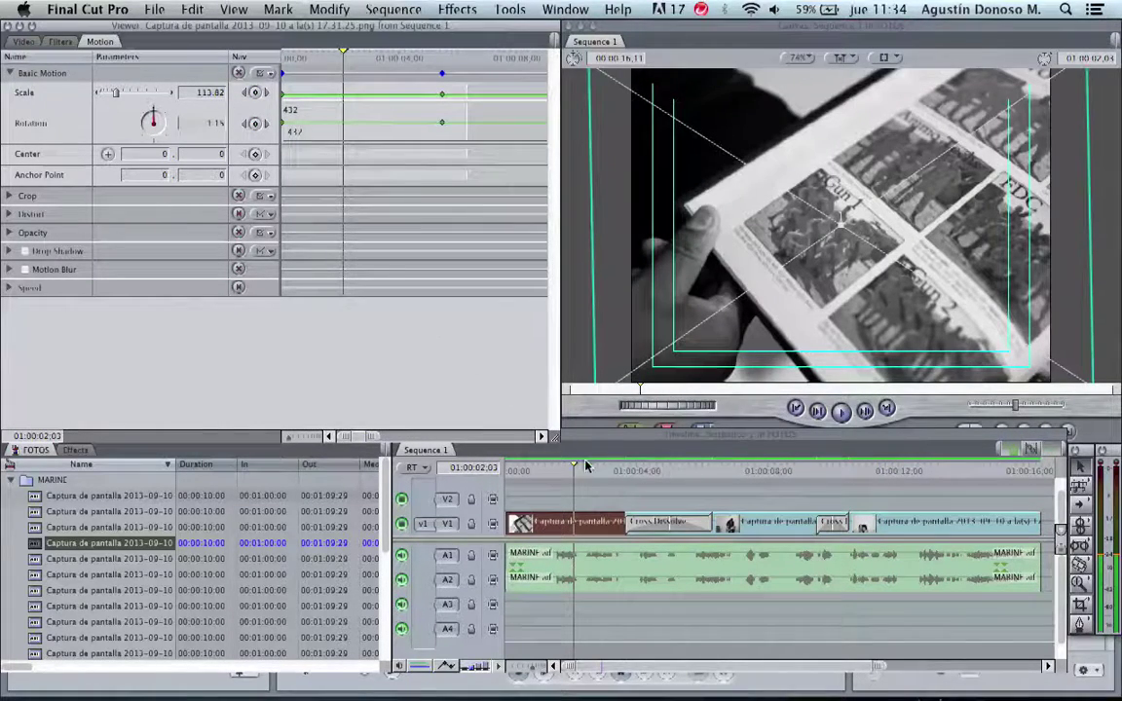
pyautogui.moveTo(585, 470); pyautogui.dragTo(749, 471)
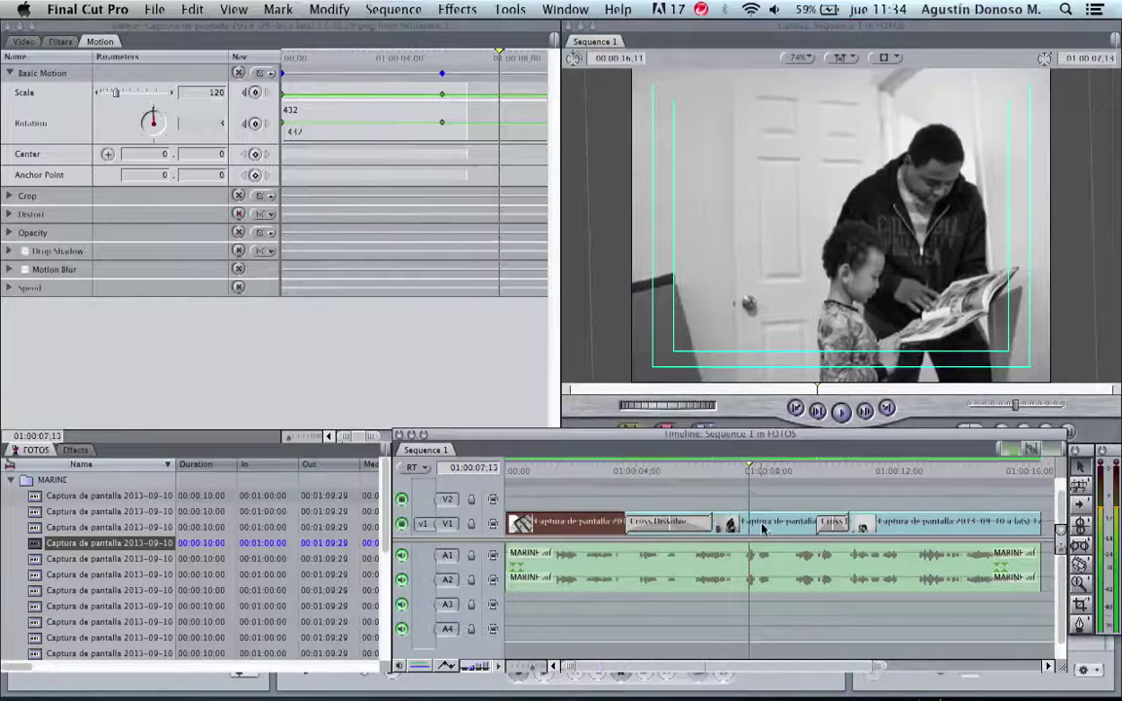
pyautogui.doubleClick(763, 526)
pyautogui.click(265, 124)
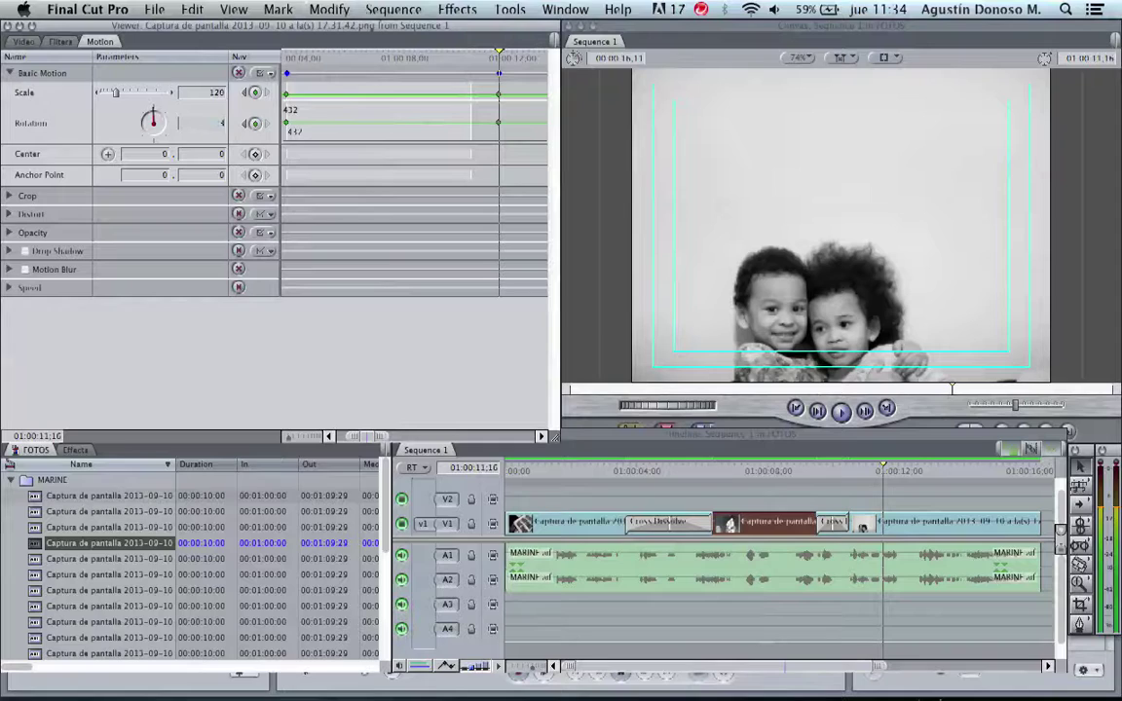
pyautogui.click(509, 471)
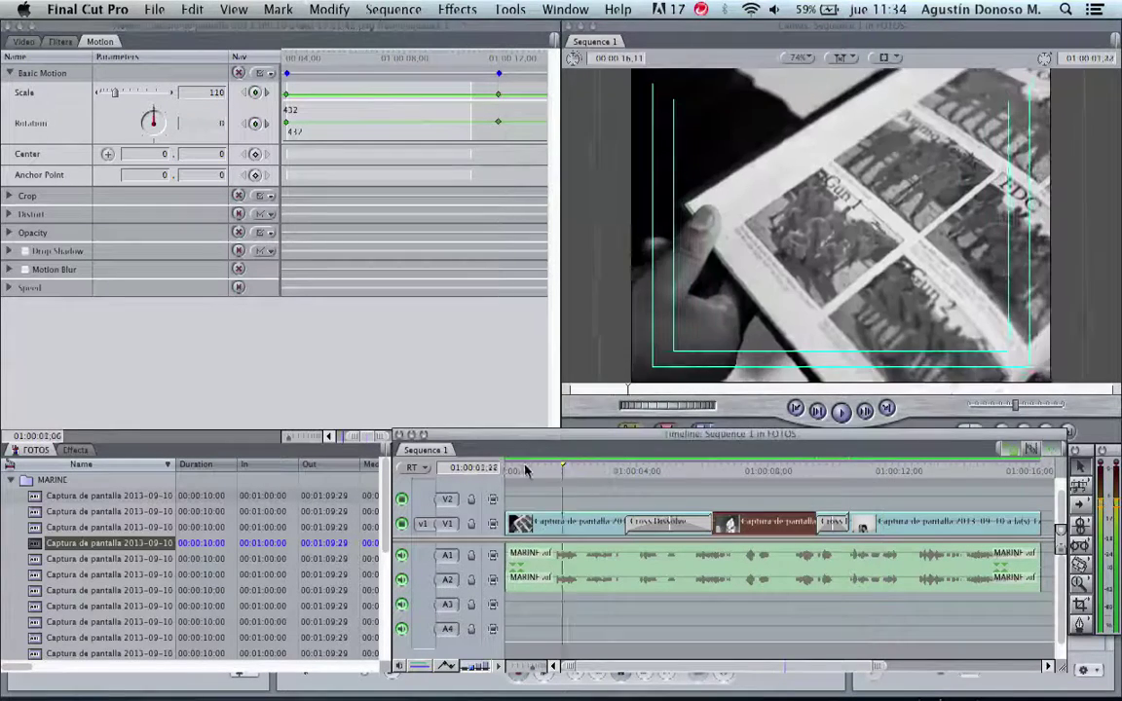
pyautogui.press('space')
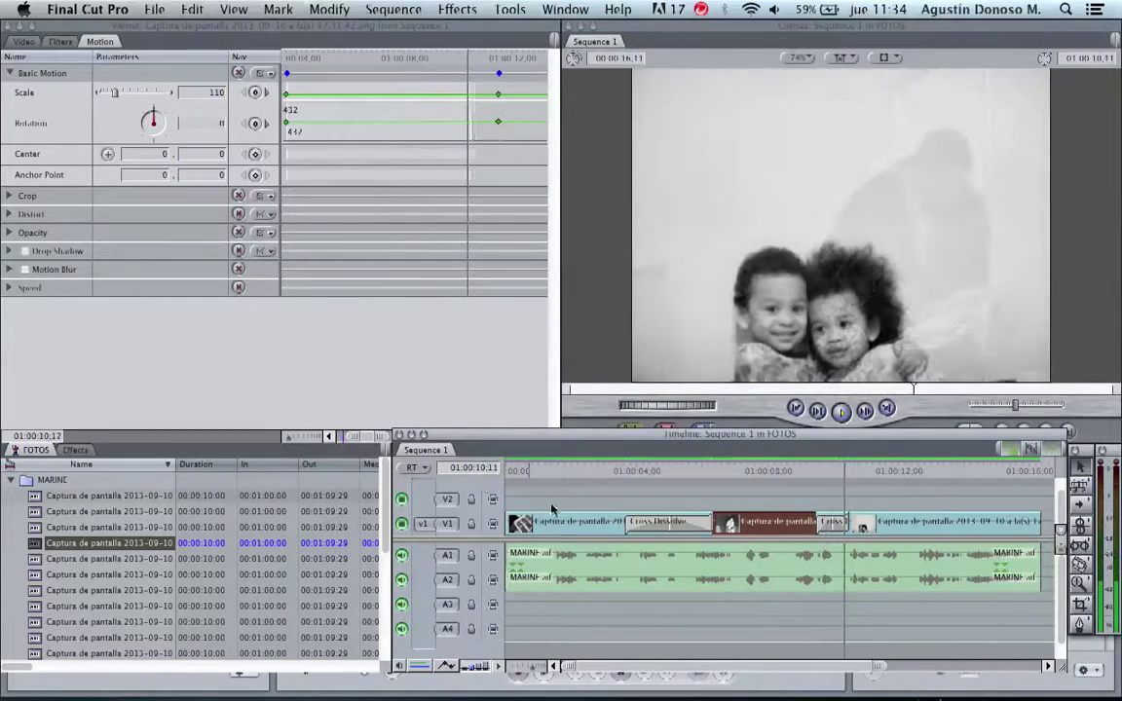
# Set the second clip's 01:00:11;16 keyframe to Scale 130 with a stronger Rotation, and play back the move through the first dissolve.
pyautogui.click(733, 470)
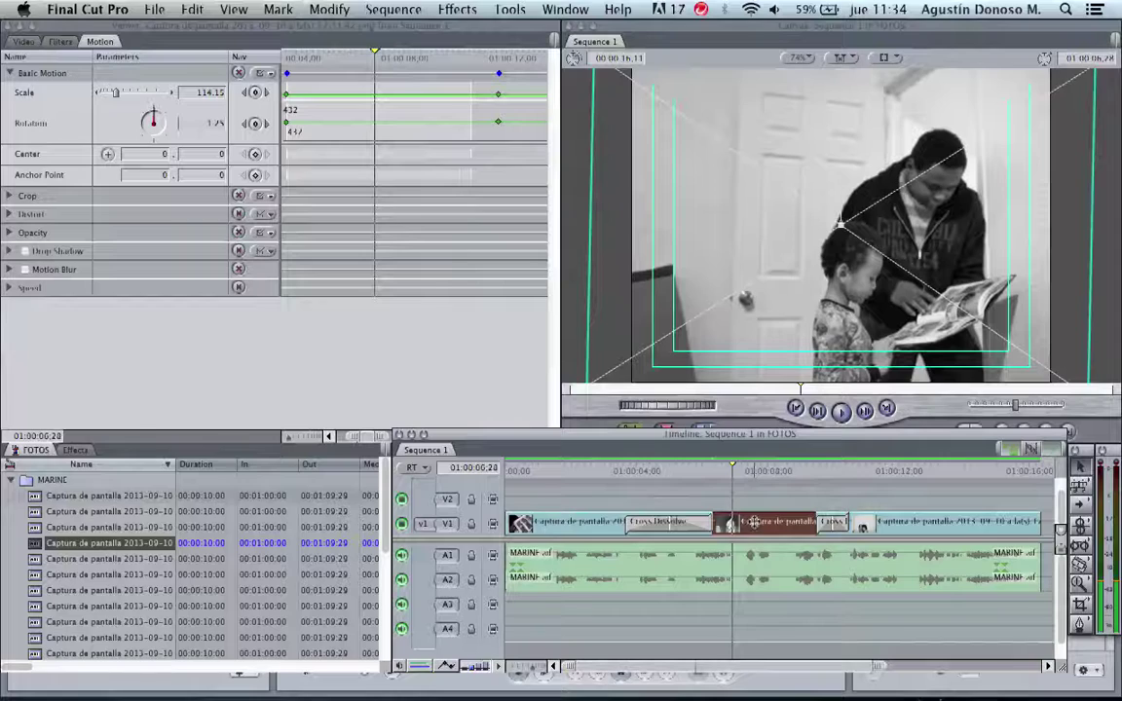
pyautogui.click(24, 41)
pyautogui.click(99, 43)
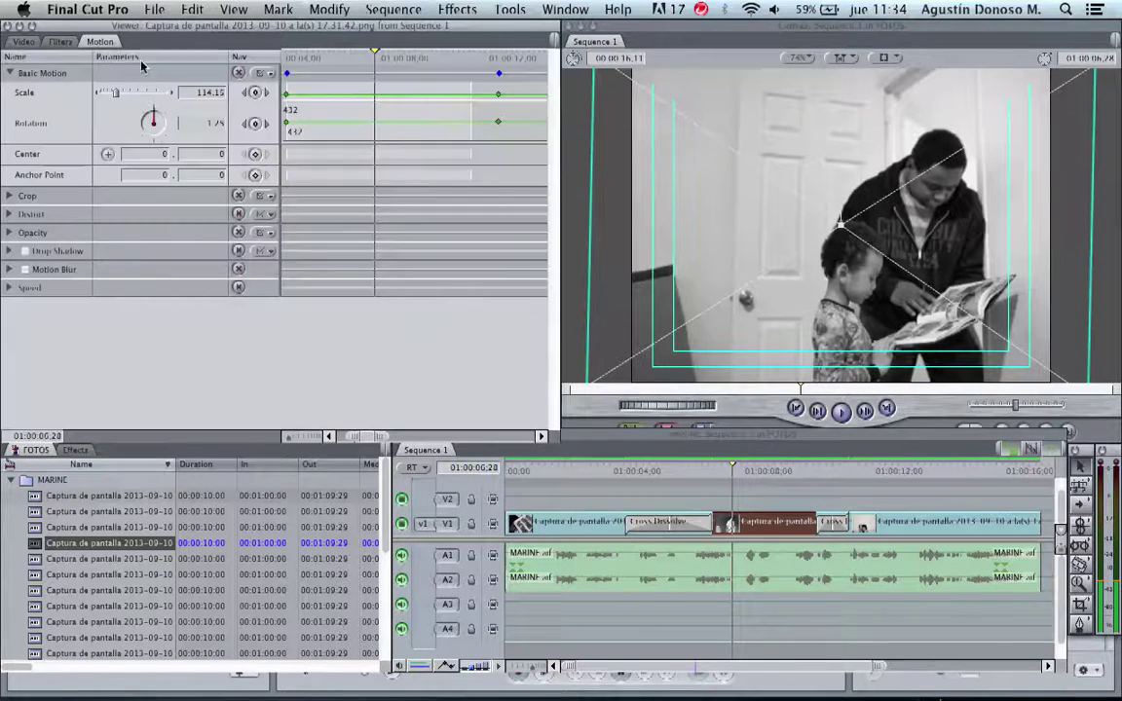
pyautogui.click(267, 123)
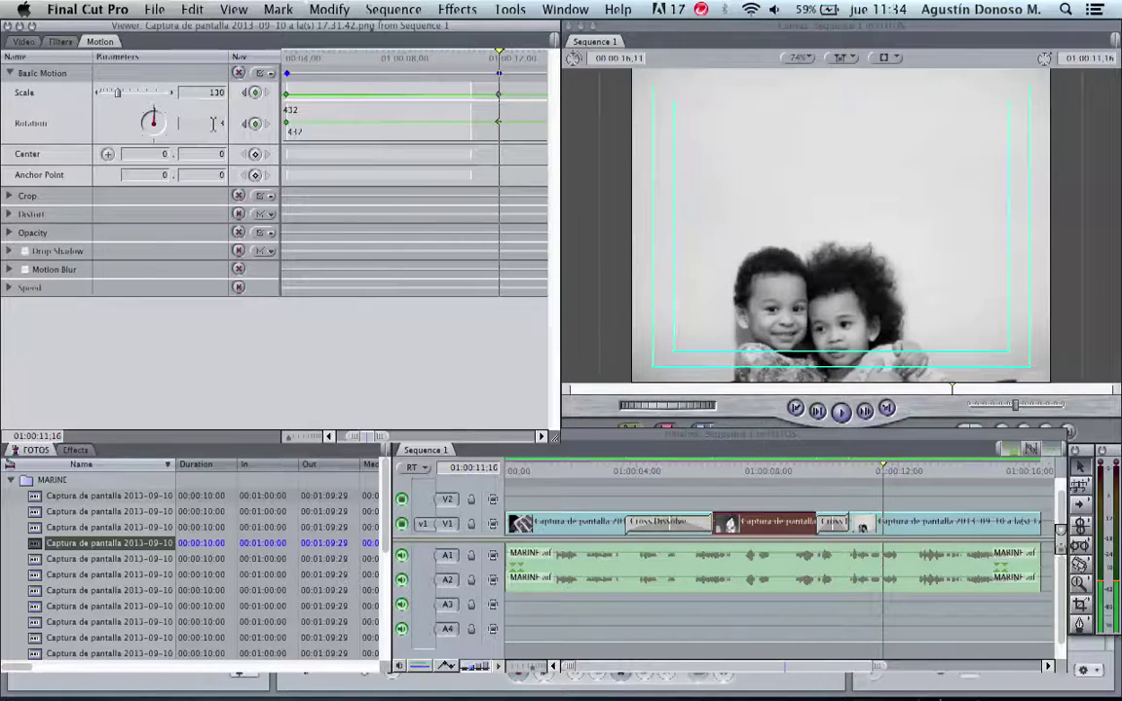
pyautogui.click(619, 472)
pyautogui.press('space')
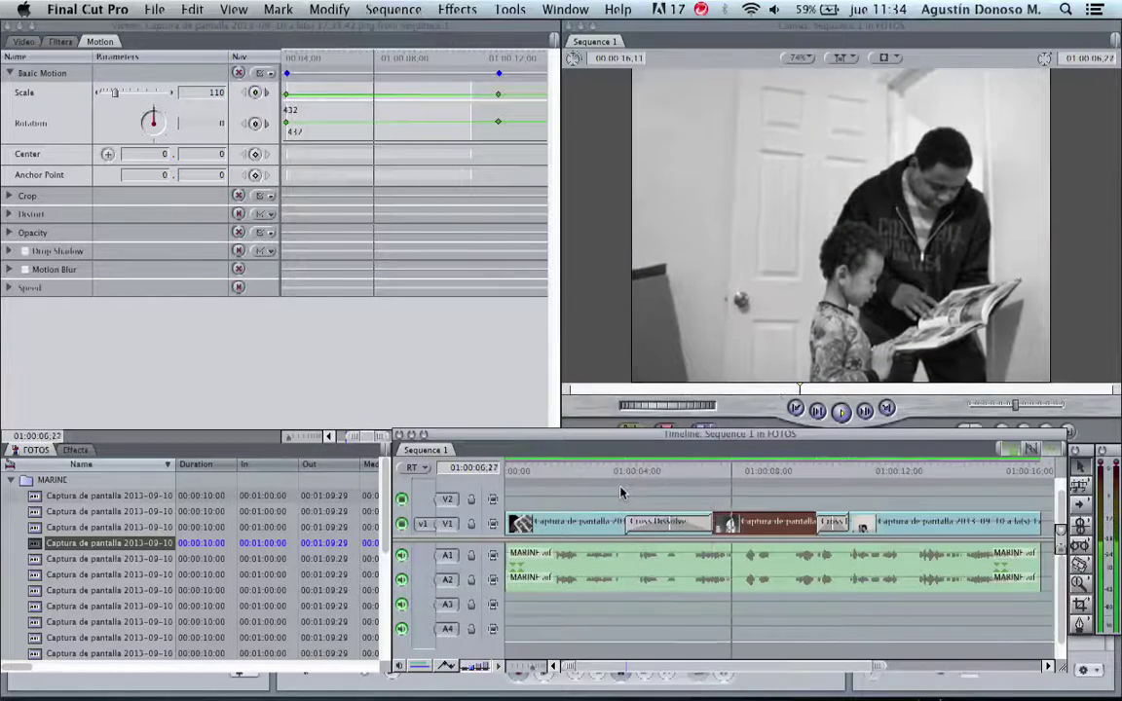
pyautogui.press('space')
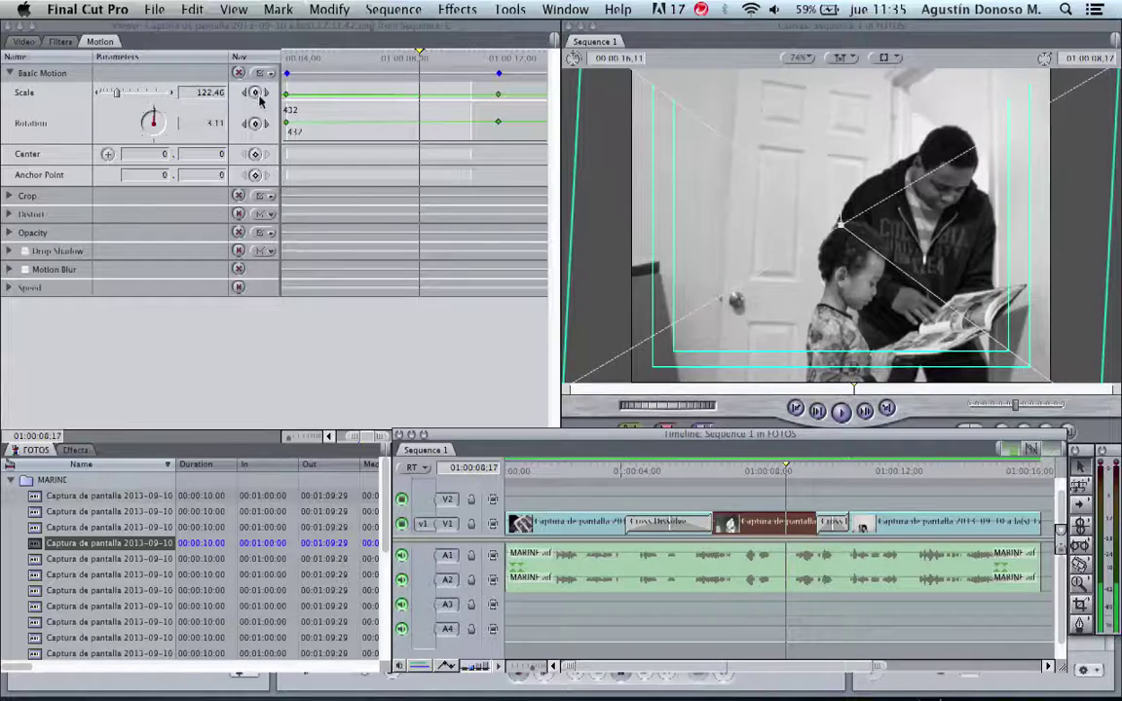
# Set the second clip to Scale 150 and Rotation 5 at 01:00:08;17, and play back from the start of the first dissolve.
pyautogui.click(194, 92)
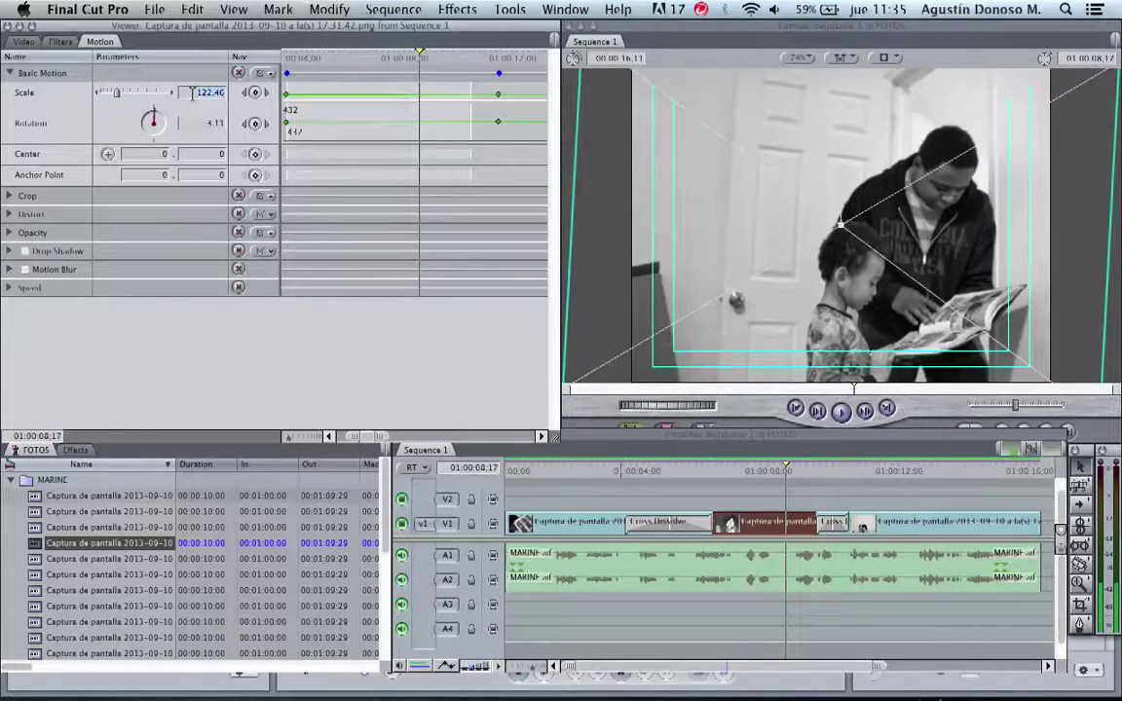
pyautogui.write('150')
pyautogui.press('Return')
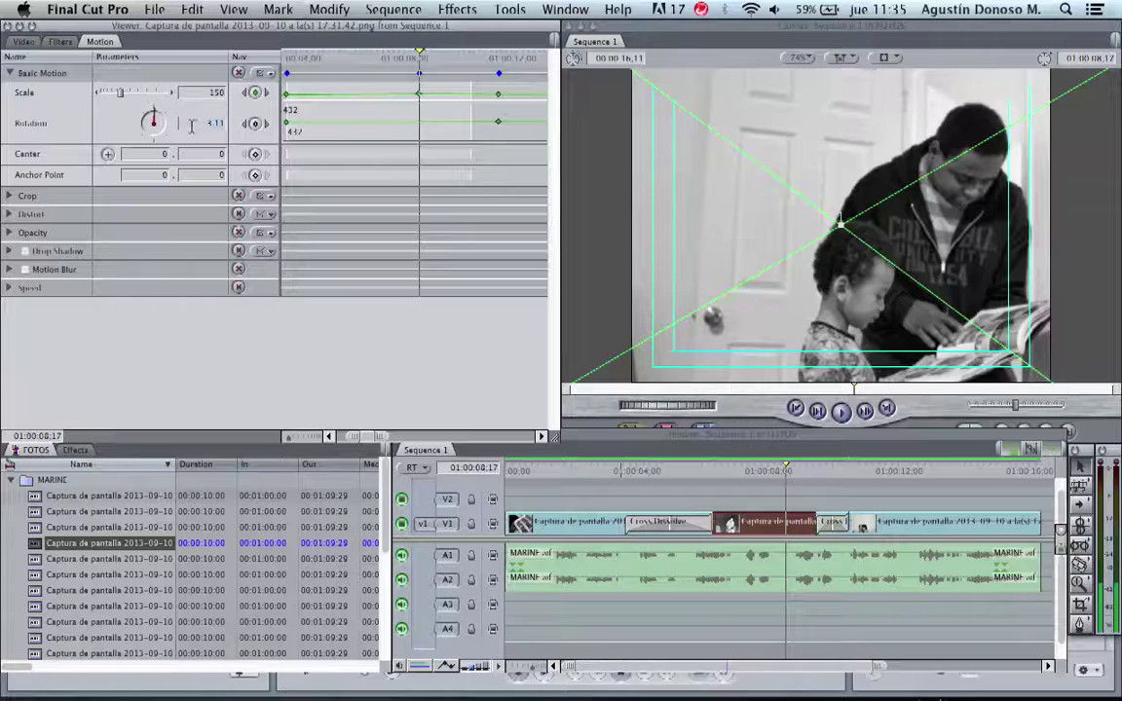
pyautogui.write('5')
pyautogui.press('Return')
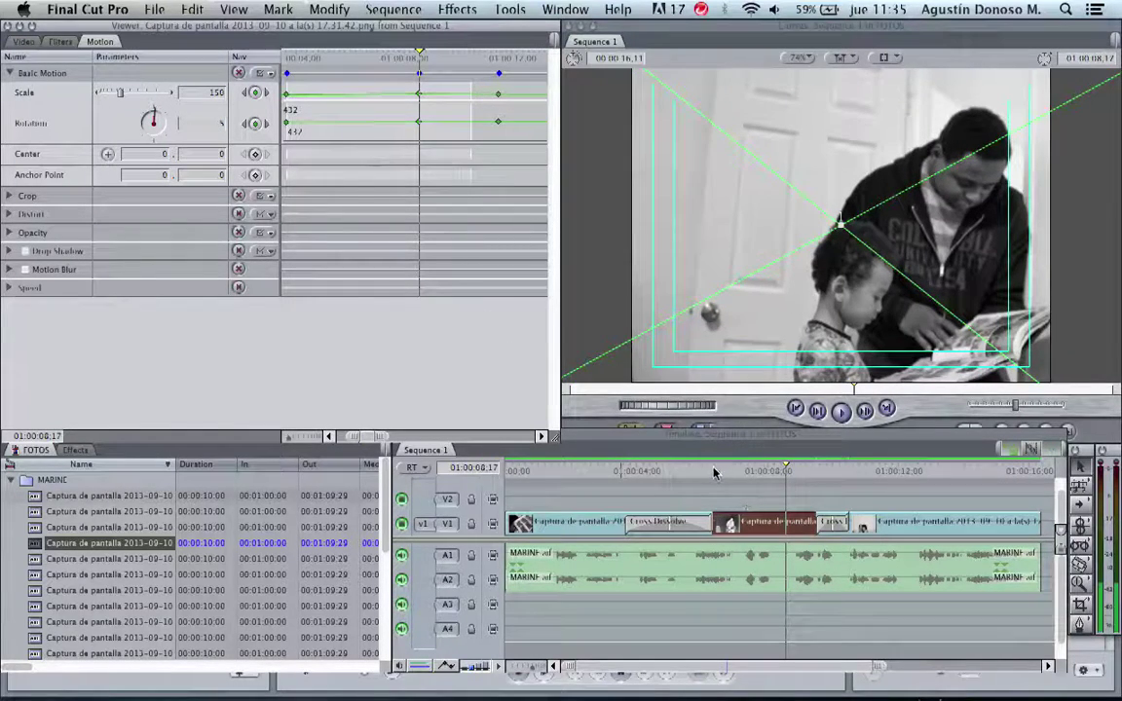
pyautogui.click(625, 472)
pyautogui.click(842, 413)
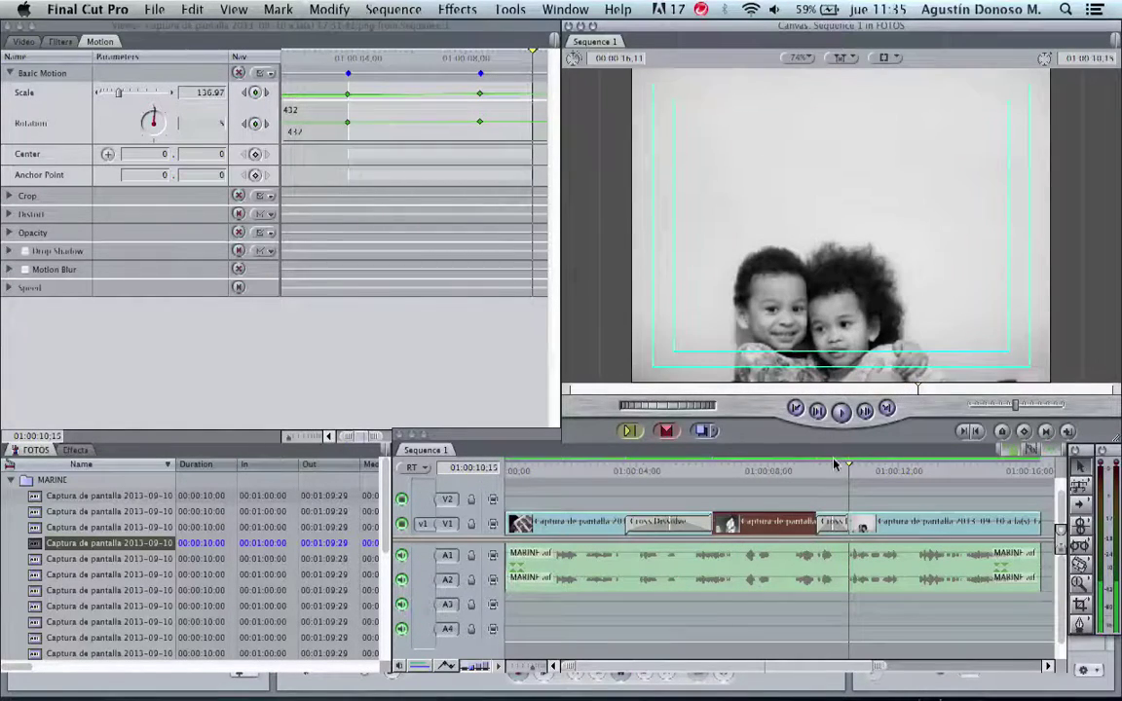
# Delete the second clip's Scale and Rotation keyframes at 01:00:08;17, and play back from 01:00:03;17.
pyautogui.click(265, 93)
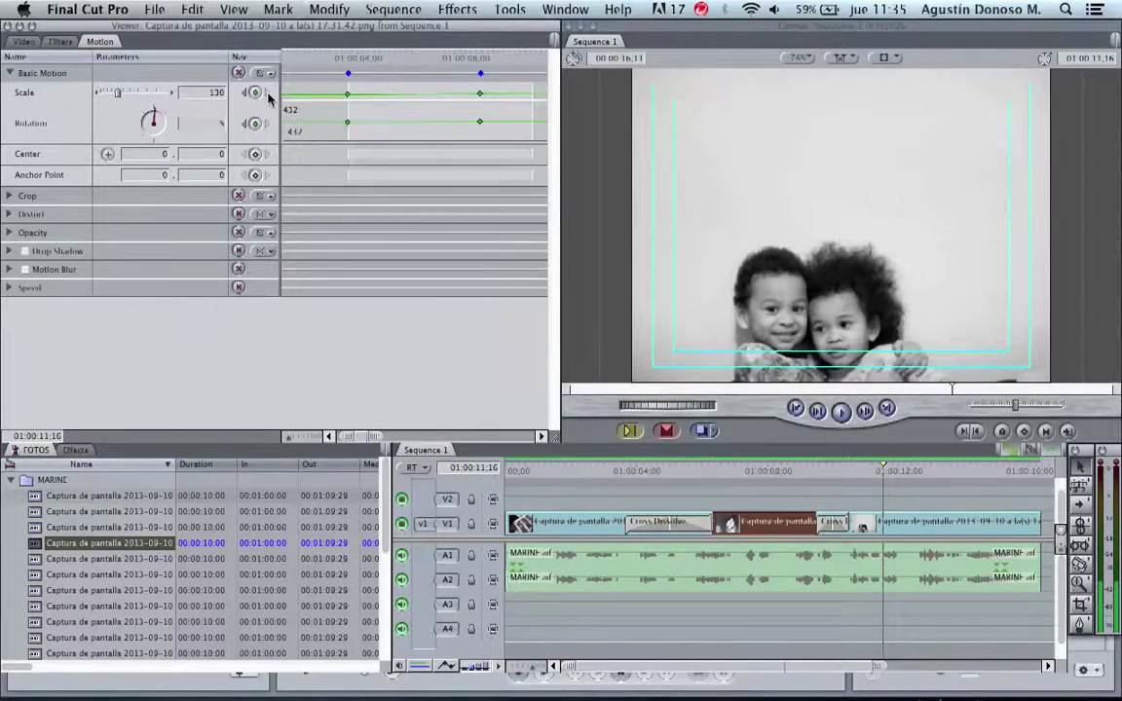
pyautogui.click(244, 94)
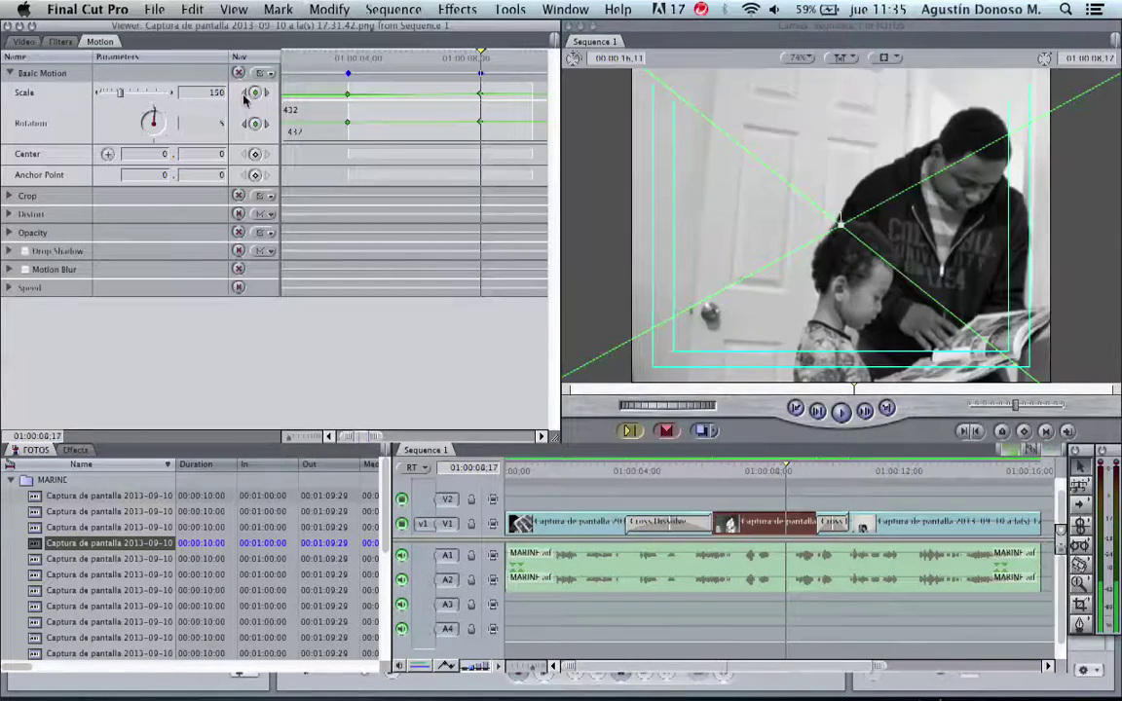
pyautogui.click(244, 93)
pyautogui.click(254, 92)
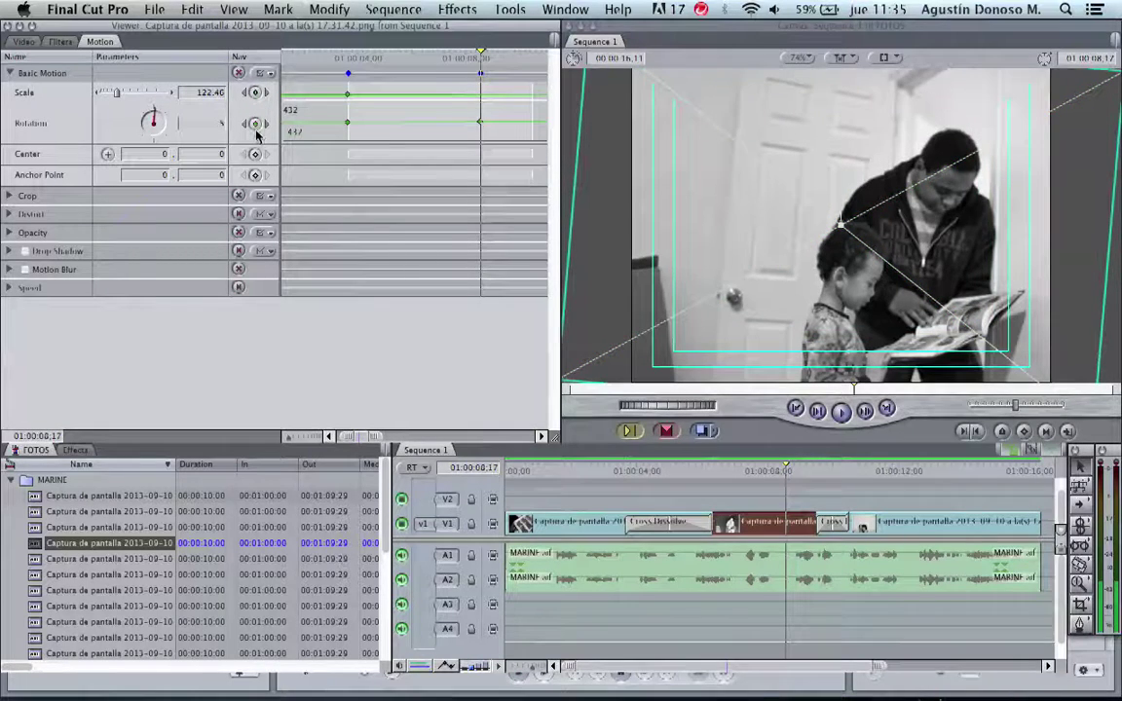
pyautogui.click(623, 470)
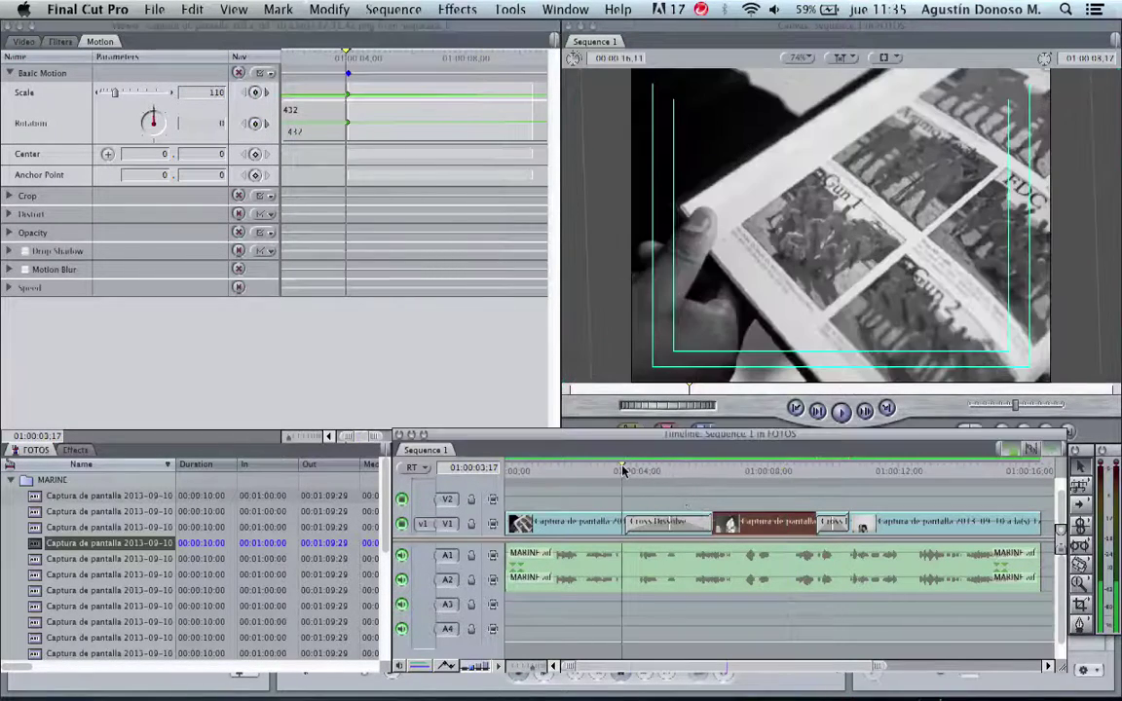
pyautogui.press('space')
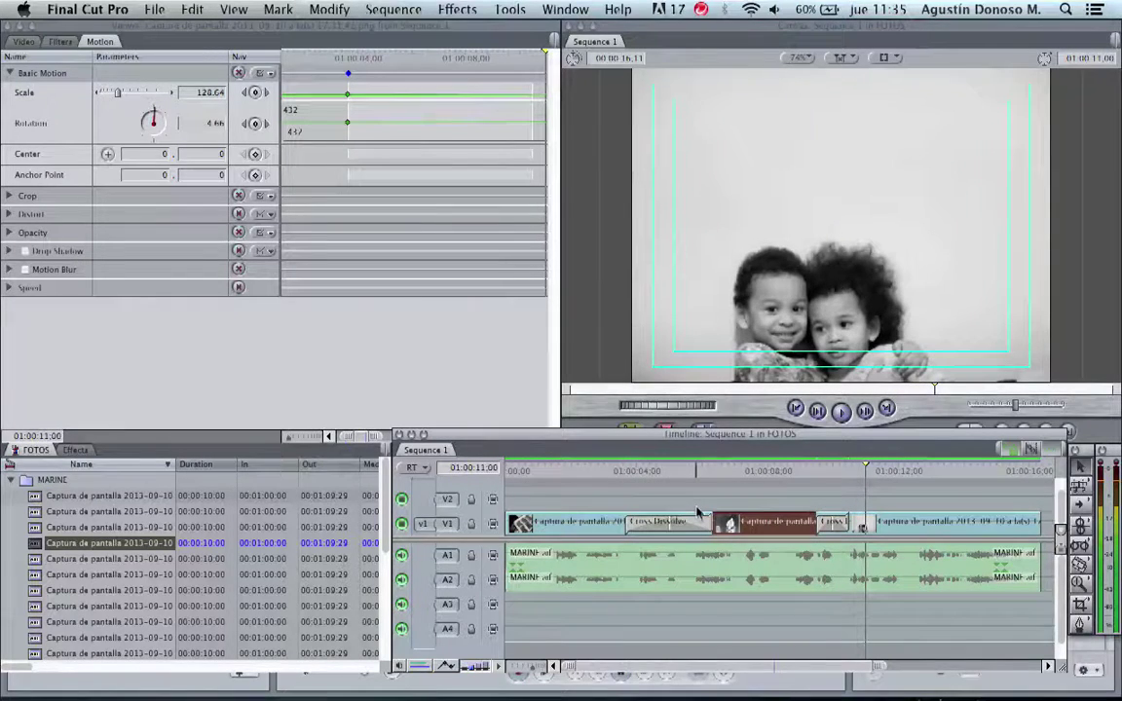
# Open the third clip's Motion settings, and switch the Canvas display to Image and back to Image+Wireframe.
pyautogui.click(889, 528)
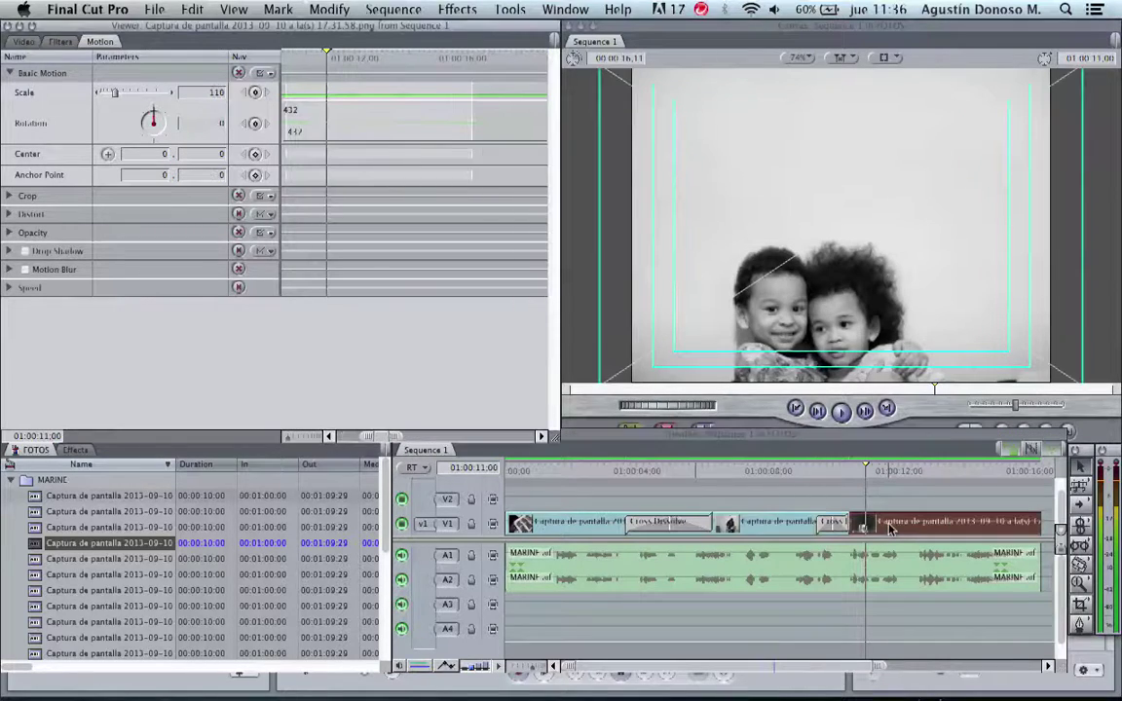
pyautogui.click(896, 60)
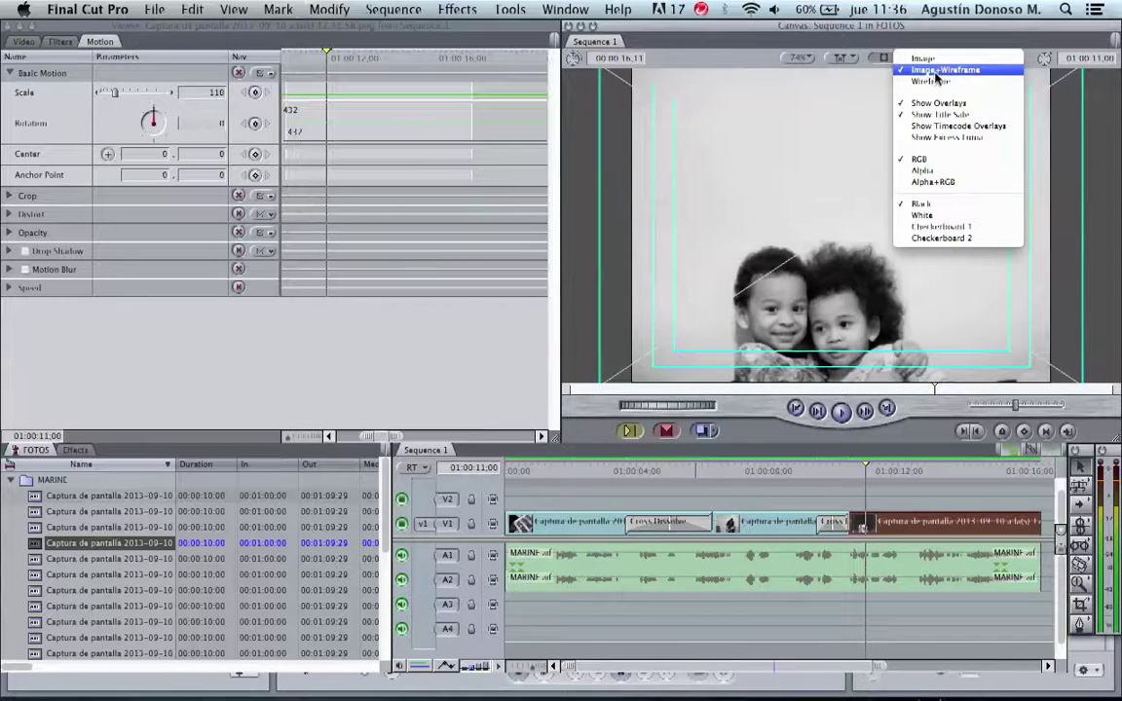
pyautogui.click(915, 61)
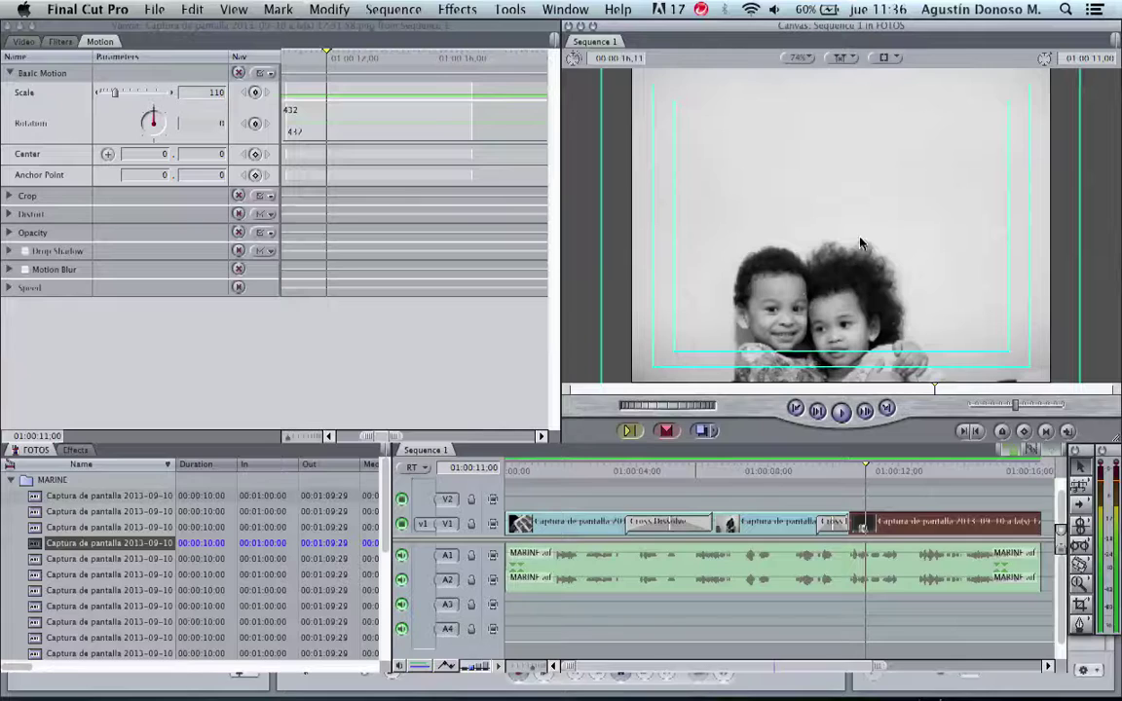
pyautogui.click(883, 57)
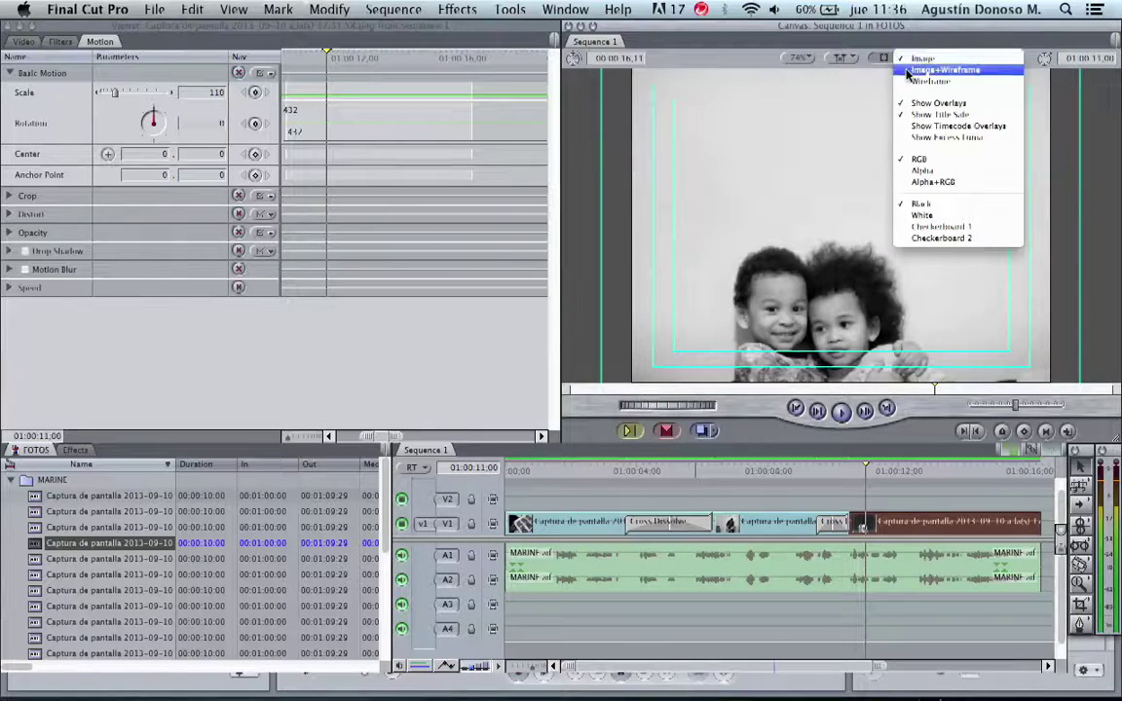
pyautogui.click(909, 73)
# Try moving the third clip's image upward in the Canvas, and restore its Center to 0, 0.
pyautogui.moveTo(711, 240); pyautogui.dragTo(874, 238)
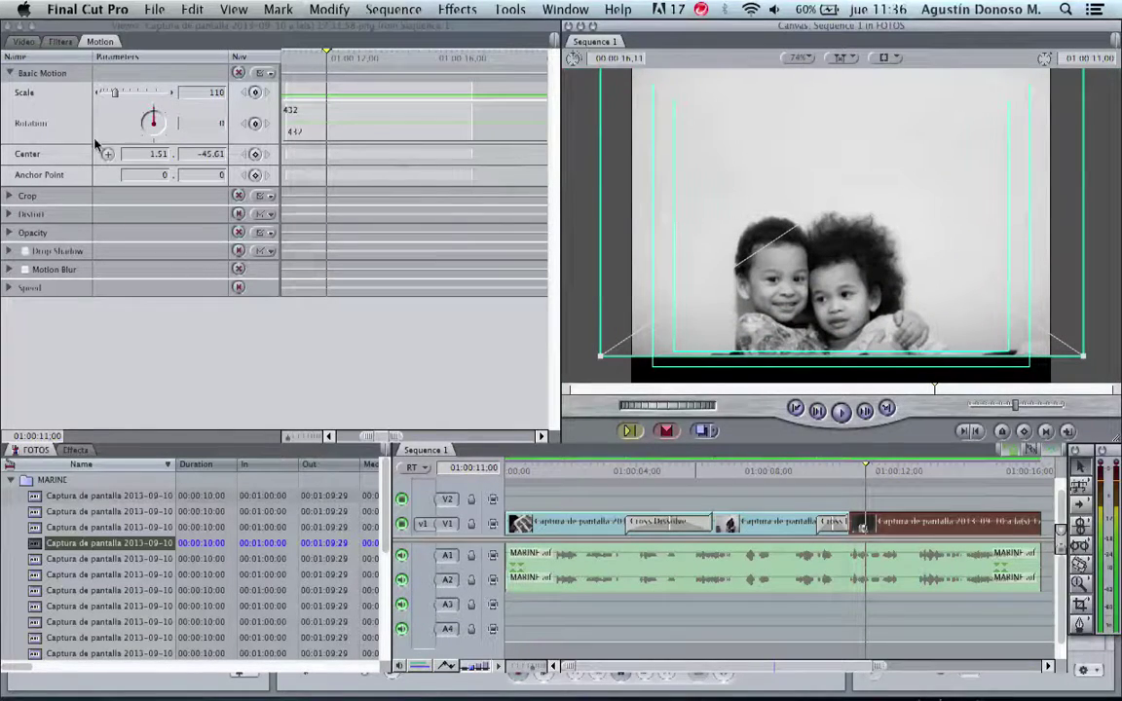
pyautogui.click(154, 156)
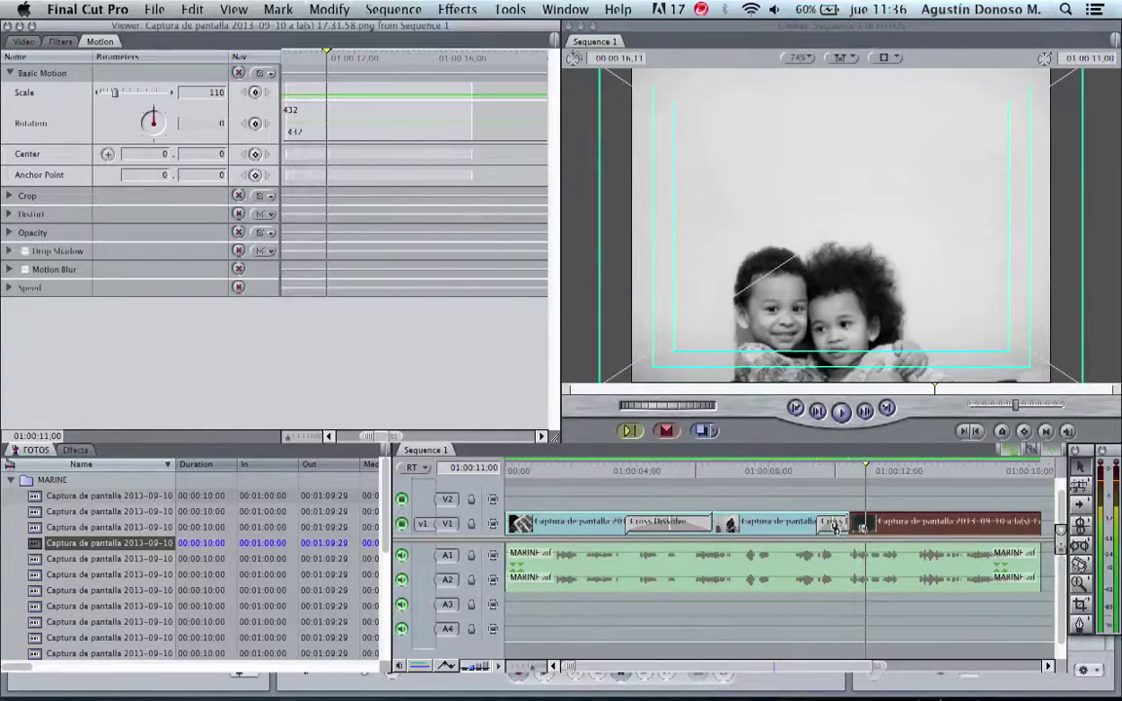
pyautogui.press('Return')
# Add a Center keyframe to the third clip at 01:00:09;16, where its incoming dissolve begins.
pyautogui.click(94, 46)
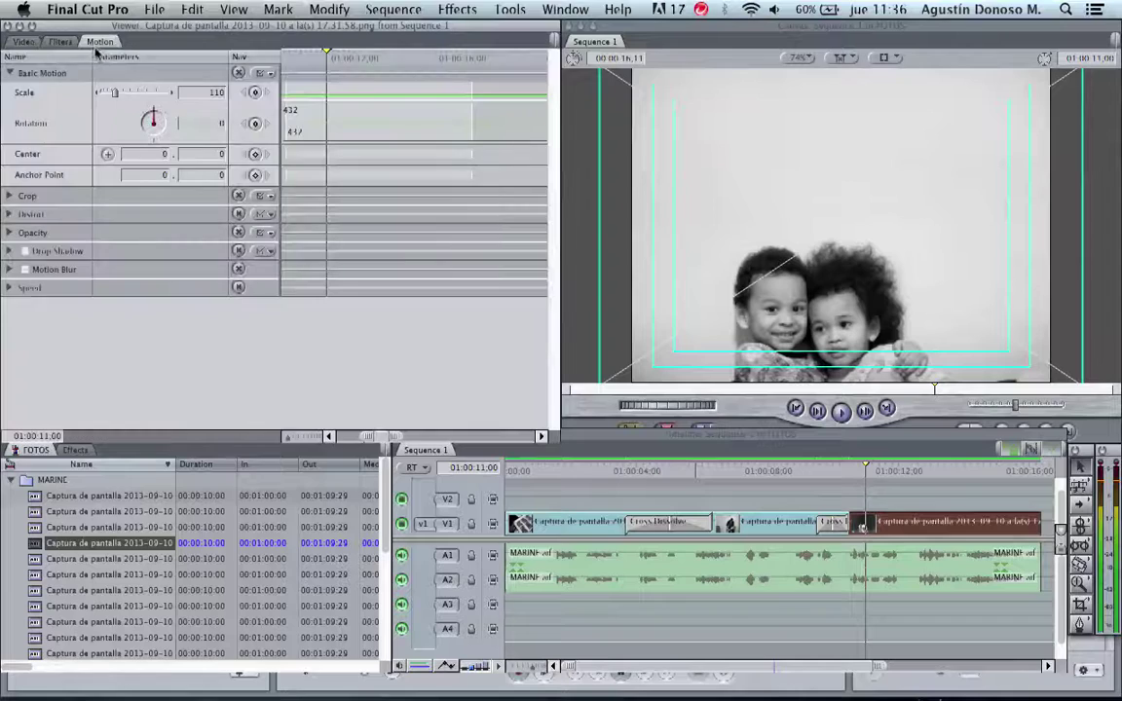
pyautogui.click(293, 62)
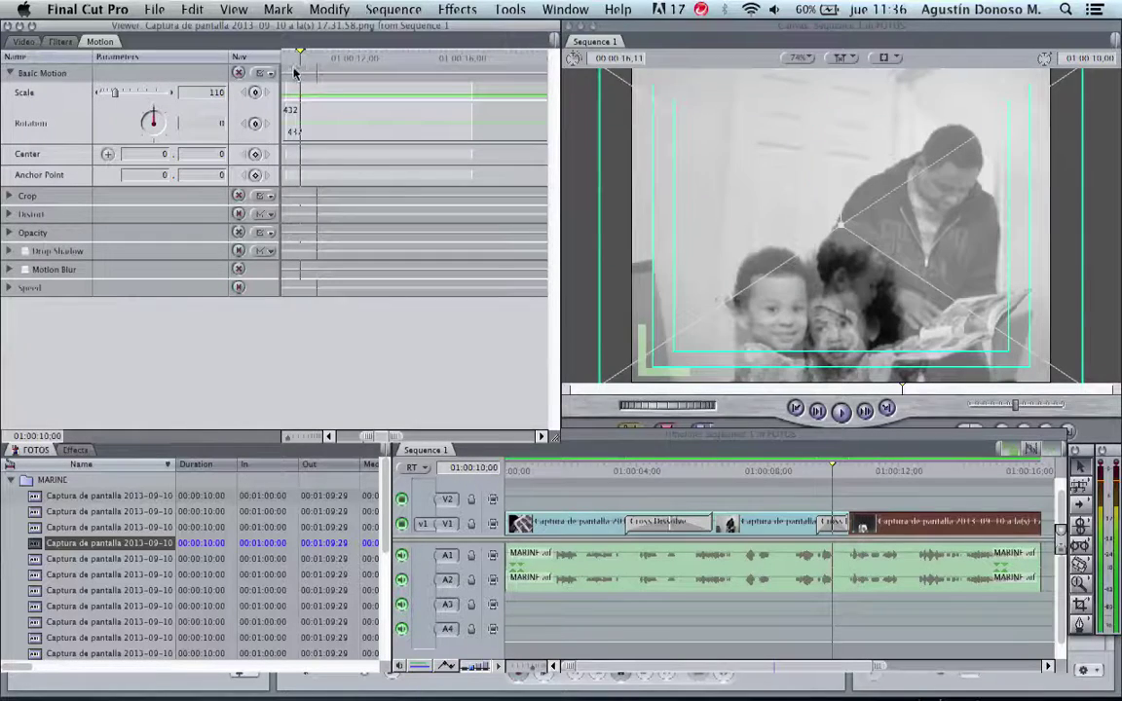
pyautogui.moveTo(295, 73); pyautogui.dragTo(356, 76)
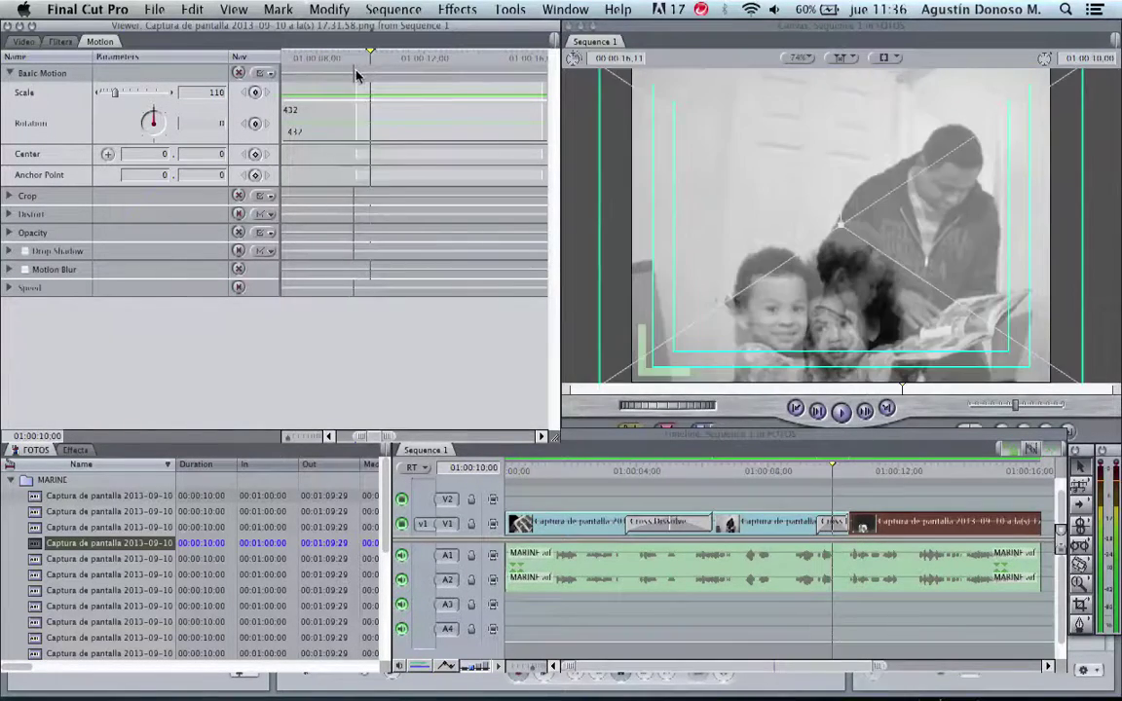
pyautogui.click(358, 75)
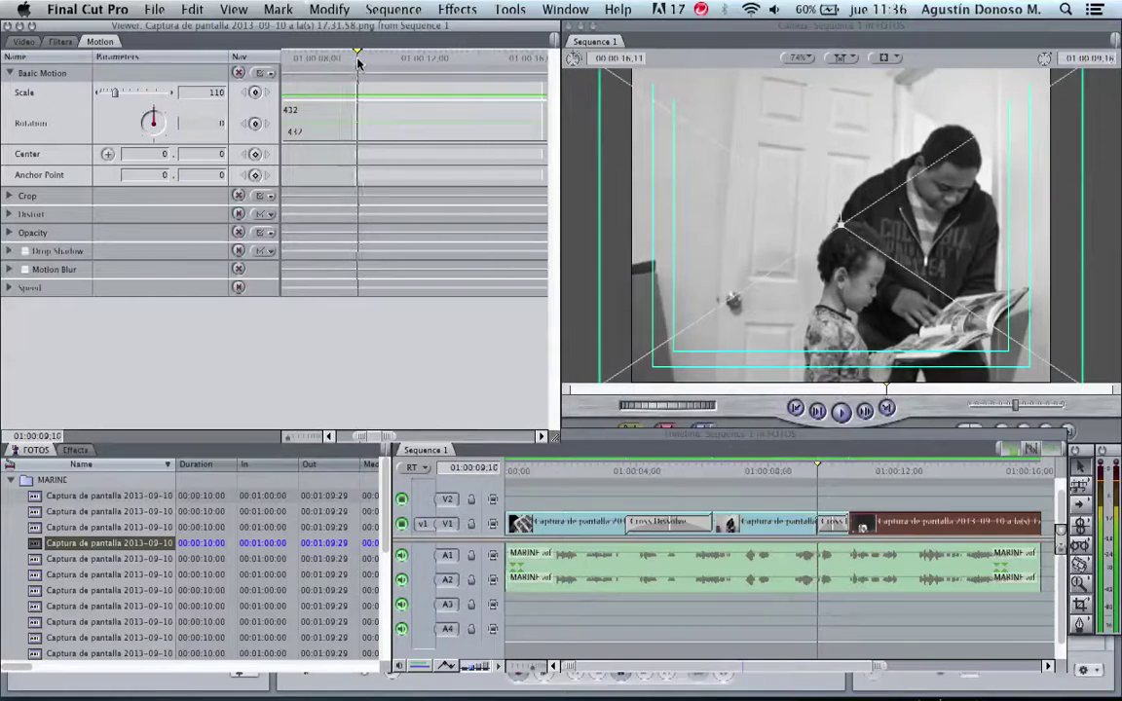
pyautogui.click(254, 155)
# Add a Center keyframe to the third clip at 01:00:17;04, past its end, and return to the 01:00:09;16 keyframe.
pyautogui.click(1038, 471)
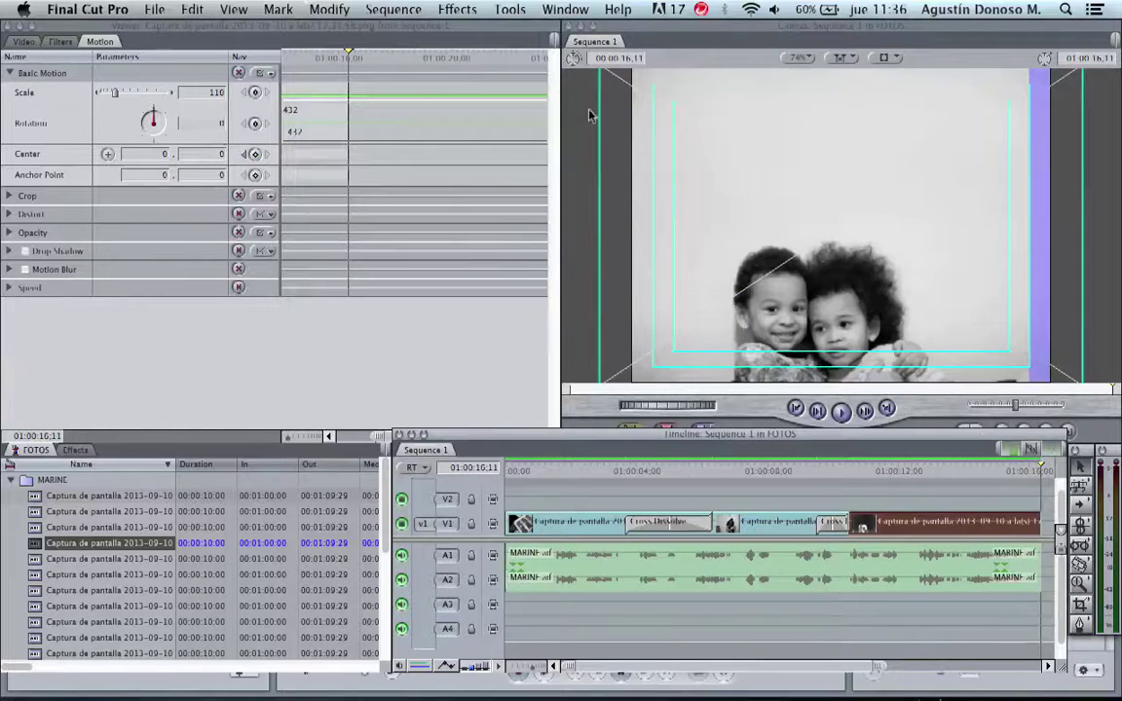
pyautogui.press('Up')
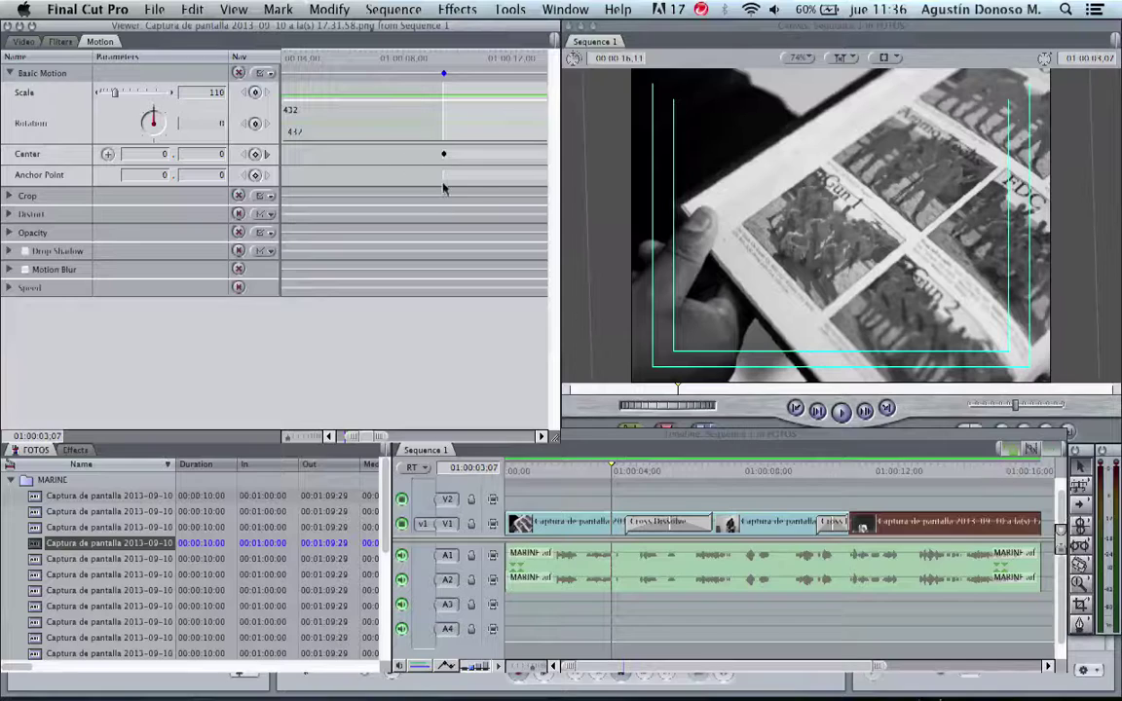
pyautogui.click(947, 471)
pyautogui.moveTo(347, 54); pyautogui.dragTo(445, 66)
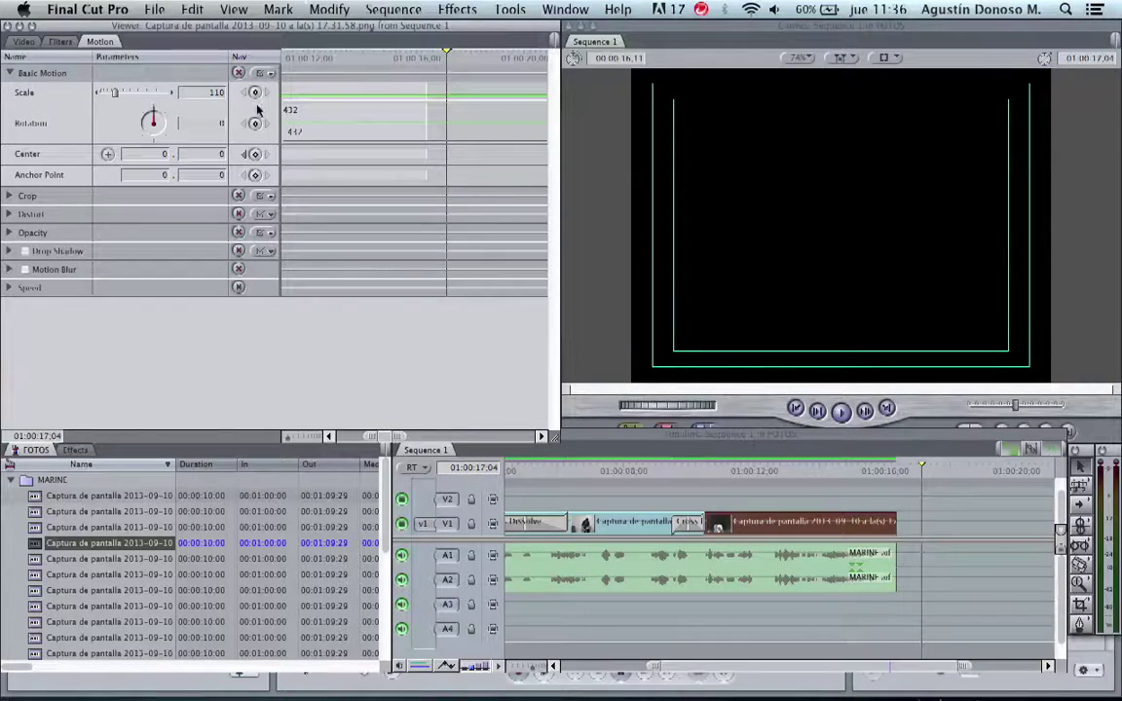
pyautogui.click(255, 154)
pyautogui.click(245, 155)
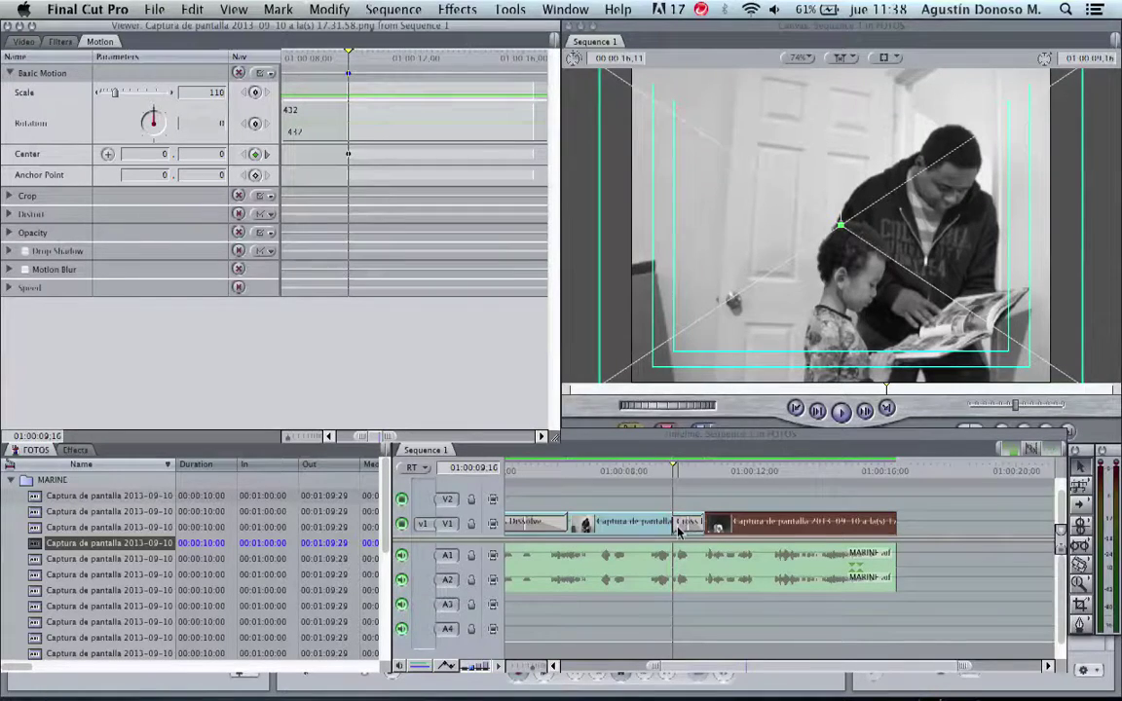
# Delete the Cross Dissolve between the second and third clips, and roll their edit point back to 01:00:09;16.
pyautogui.click(678, 531)
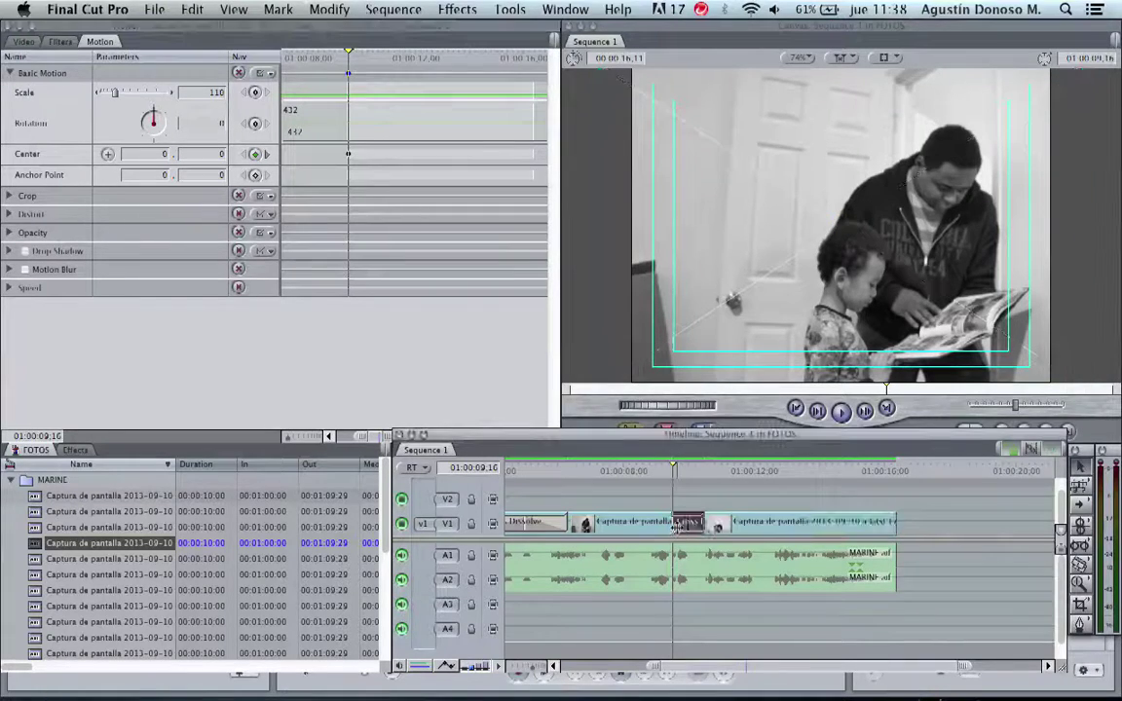
pyautogui.press('Delete')
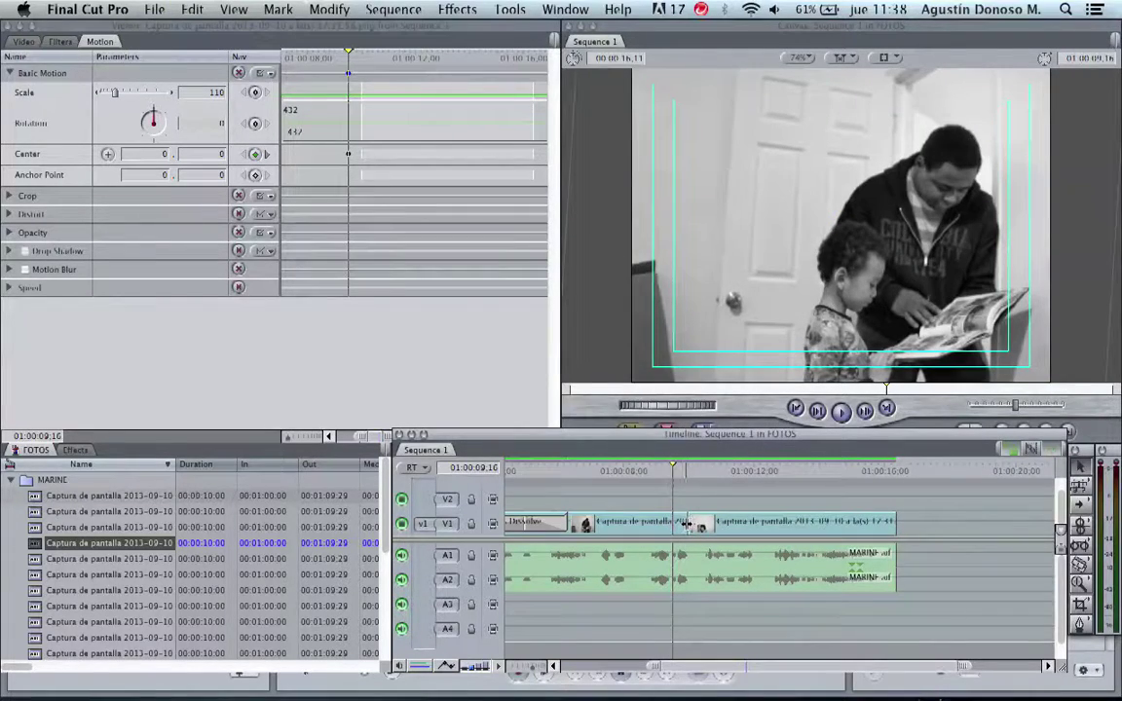
pyautogui.moveTo(686, 524); pyautogui.dragTo(679, 523)
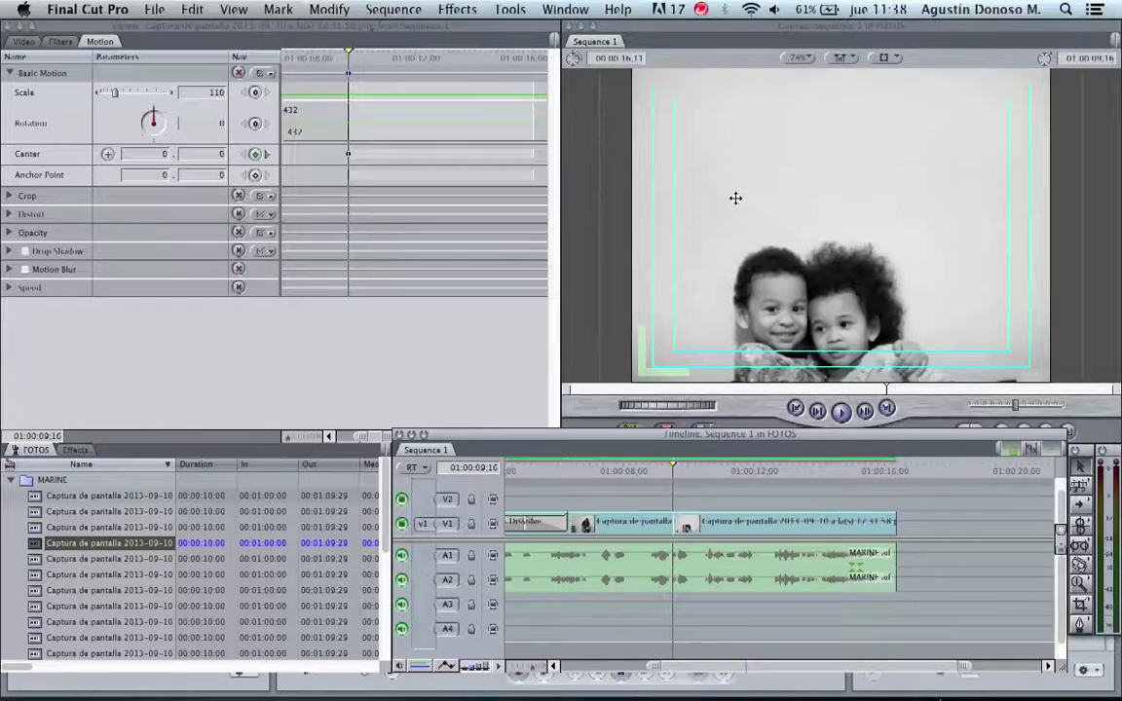
# Lower the third clip's image to a Center Y of about 36.9 at the 01:00:09;16 keyframe, and set its Scale to 130.
pyautogui.moveTo(735, 198); pyautogui.dragTo(735, 230)
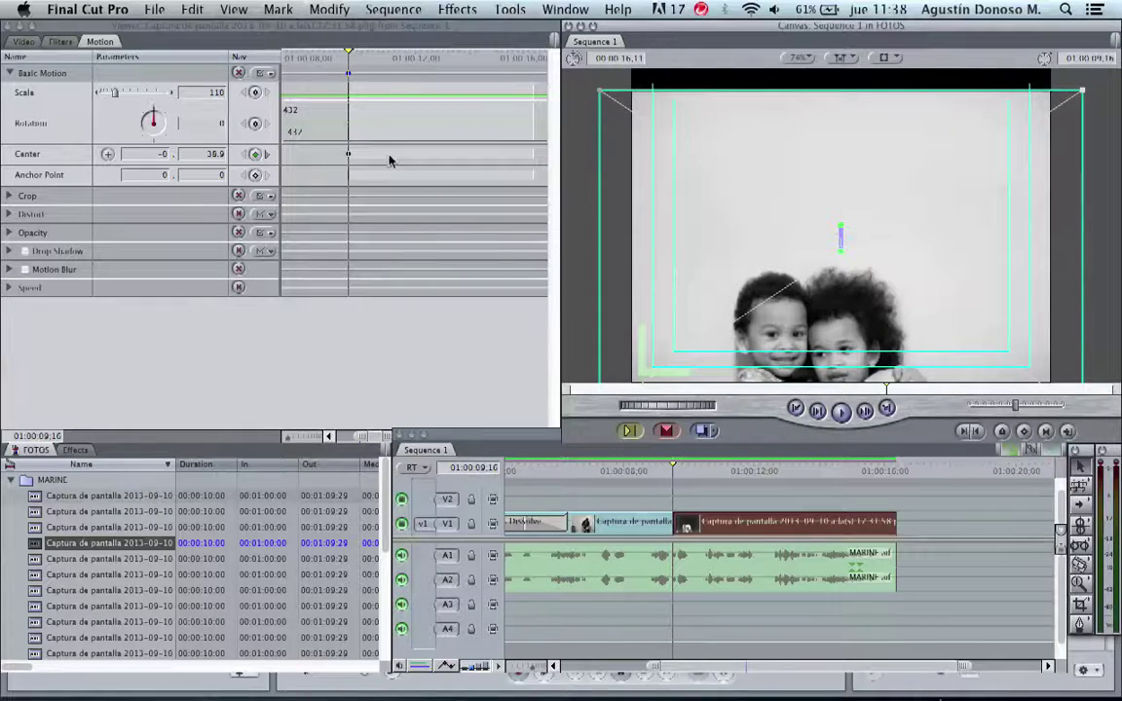
pyautogui.click(206, 94)
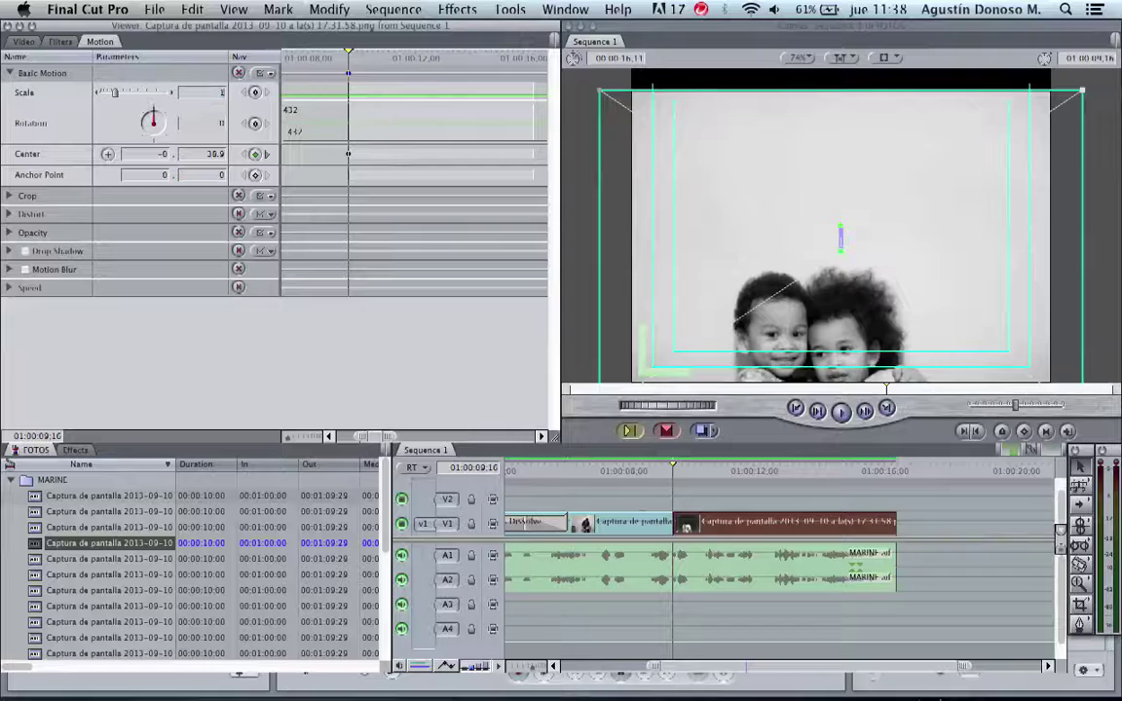
pyautogui.write('120')
pyautogui.press('Return')
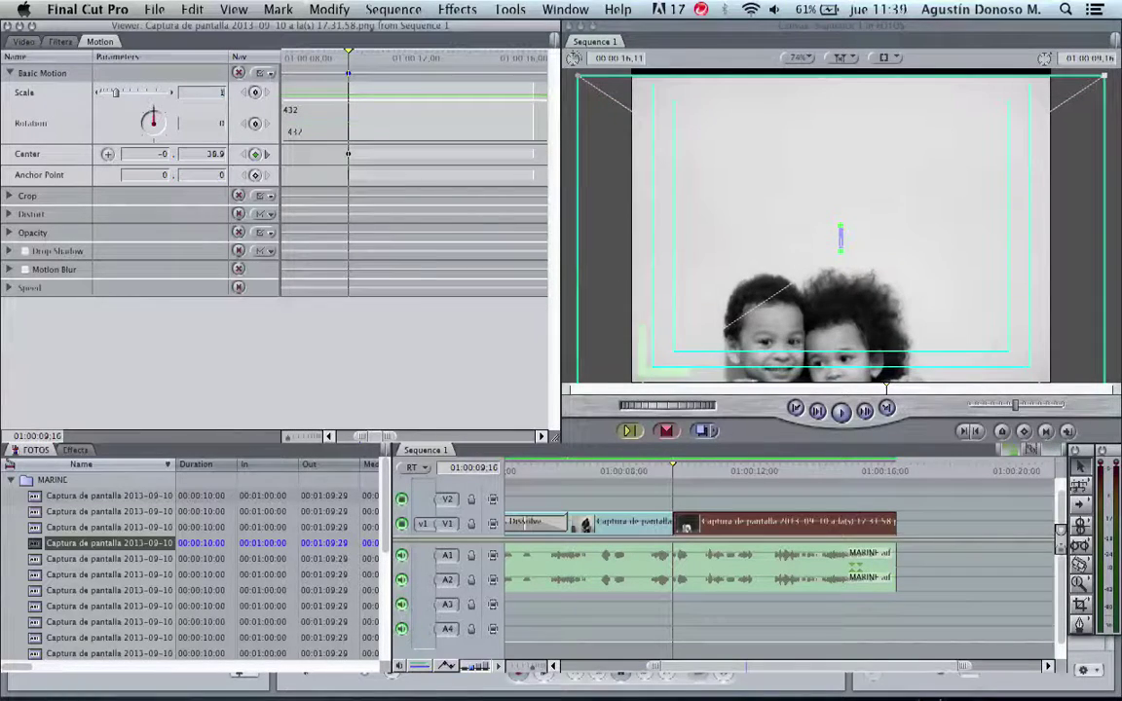
pyautogui.moveTo(115, 92); pyautogui.dragTo(118, 91)
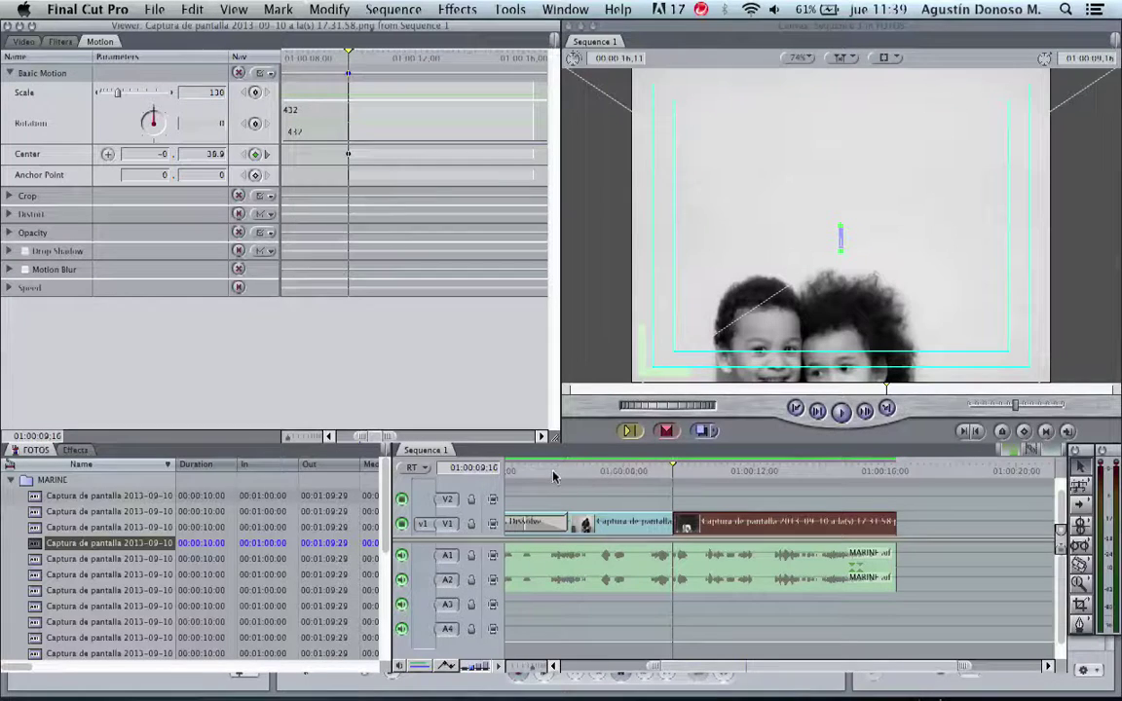
# Move the playhead five seconds on from 01:00:05;00 to 01:00:10;00, and roll the edit between the second and third clips to it.
pyautogui.moveTo(563, 470); pyautogui.dragTo(526, 477)
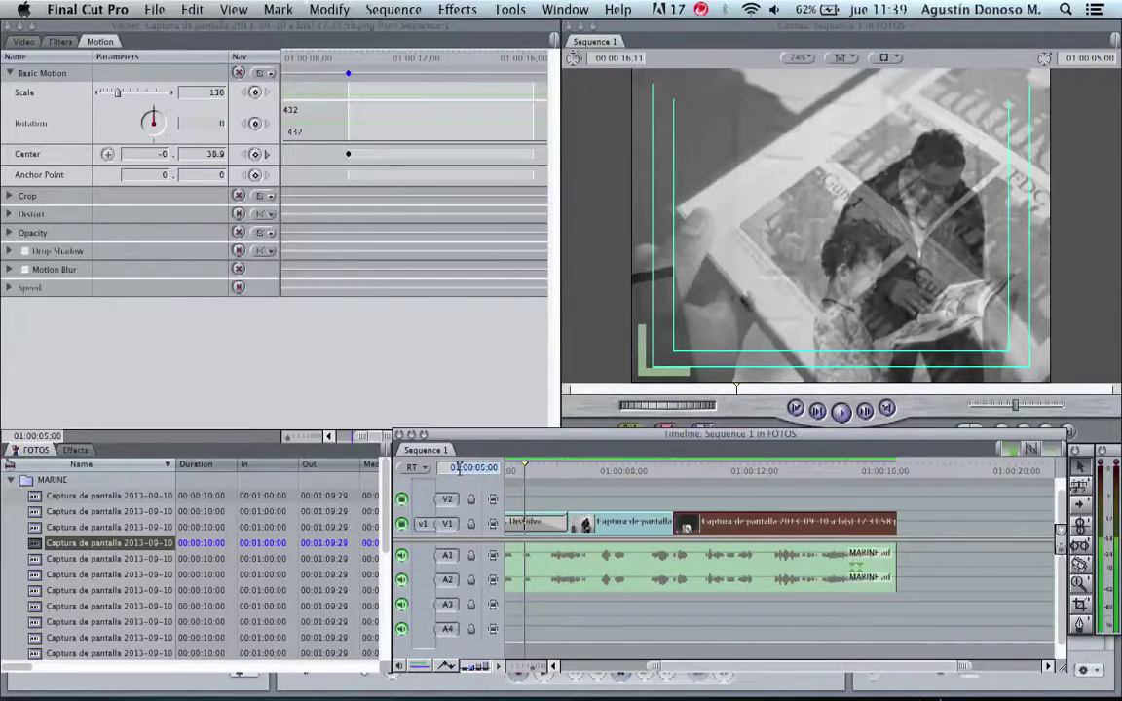
pyautogui.write('+0000050')
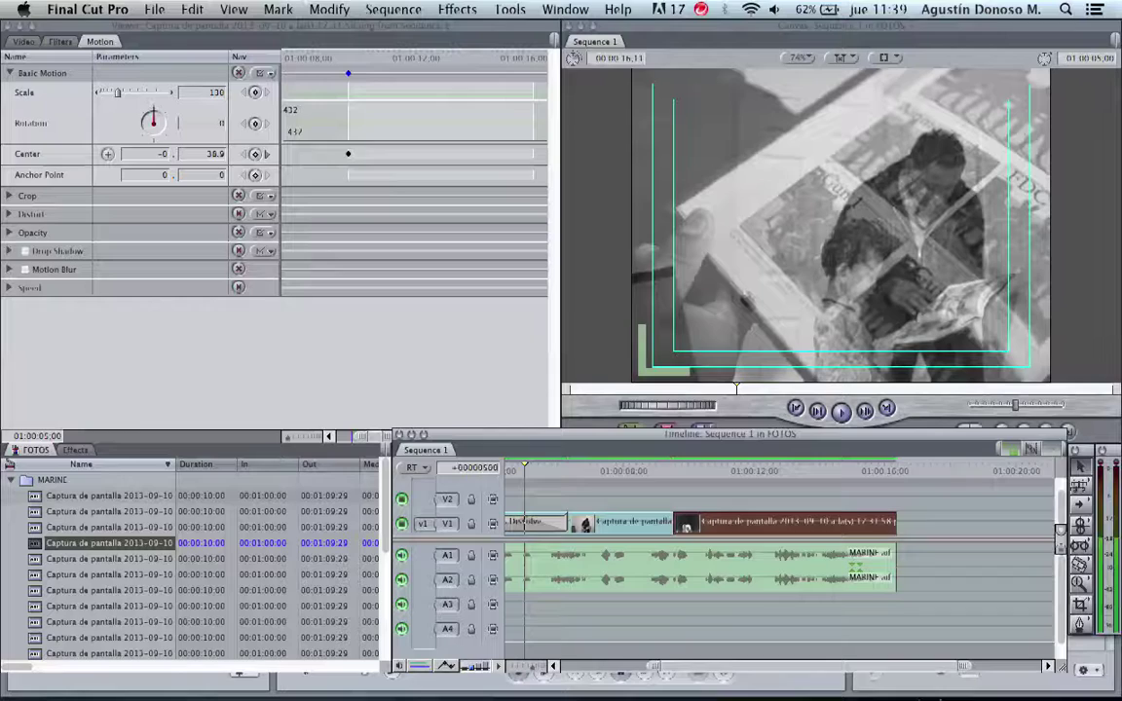
pyautogui.write('0')
pyautogui.press('Return')
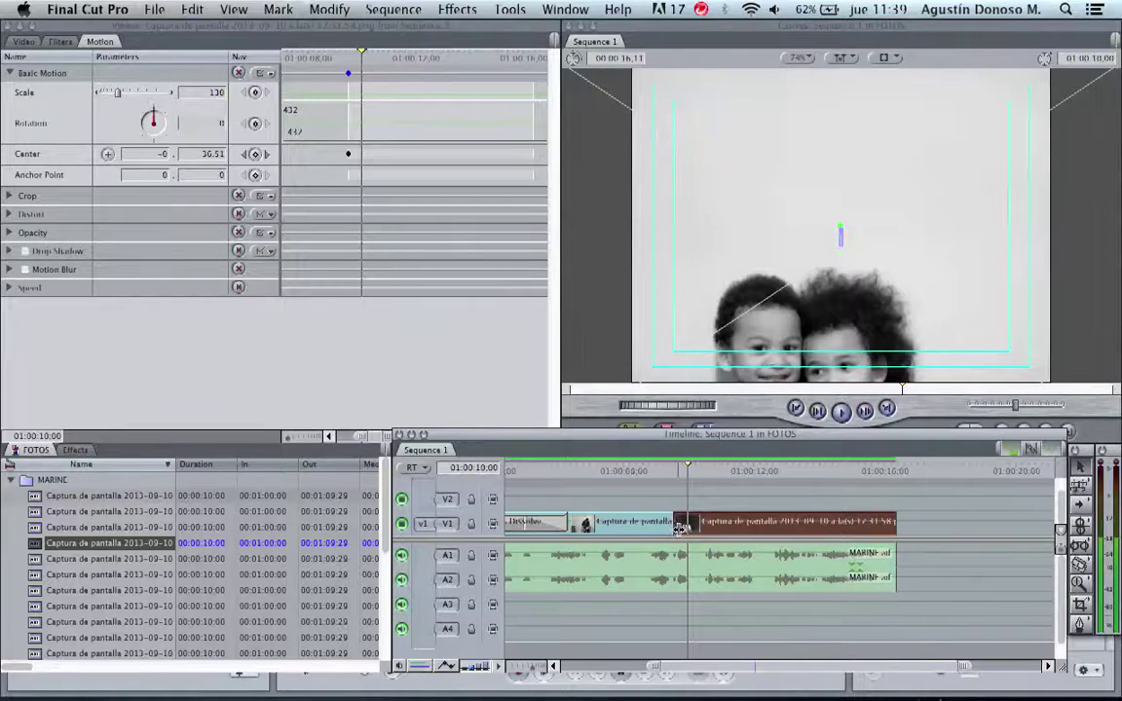
pyautogui.moveTo(680, 526); pyautogui.dragTo(687, 525)
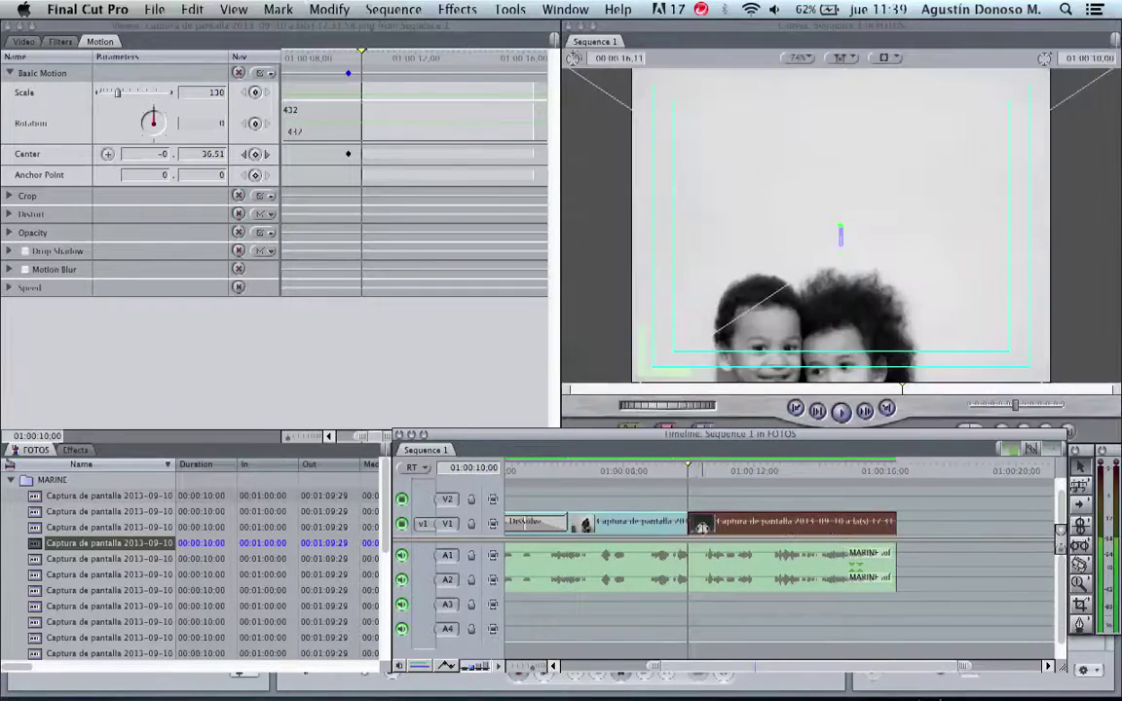
pyautogui.hscroll(-2, 687, 584)
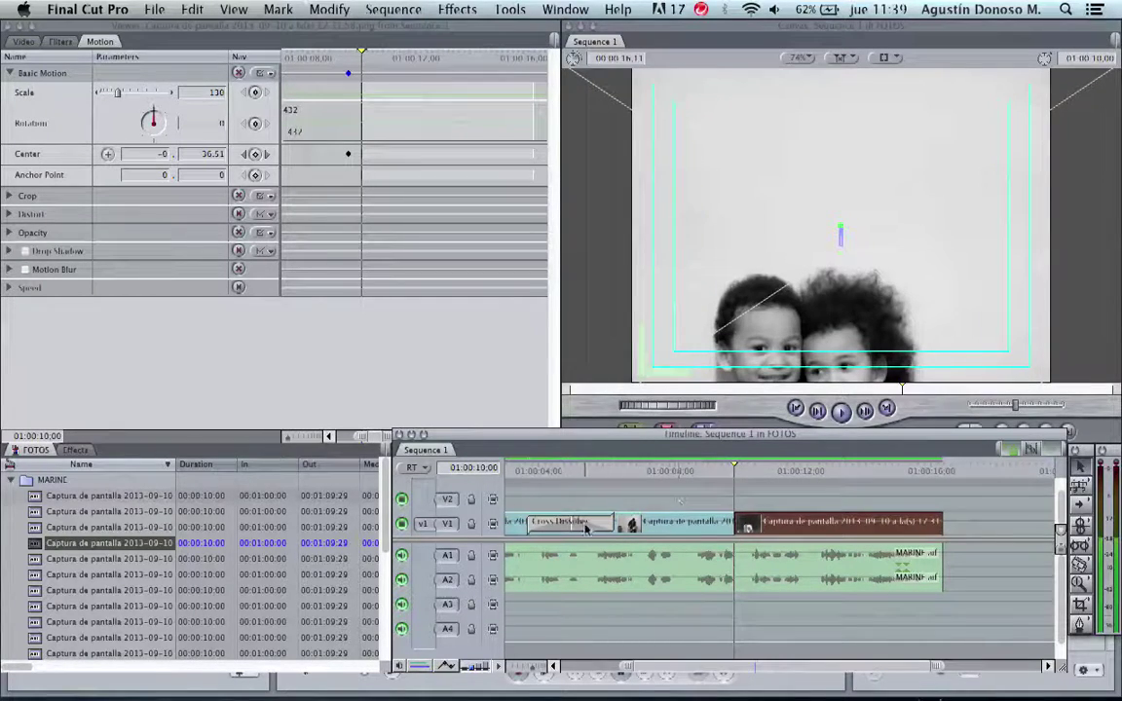
# Copy the Cross Dissolve between the first and second clips and paste it onto the edit between the second and third clips.
pyautogui.rightClick(585, 526)
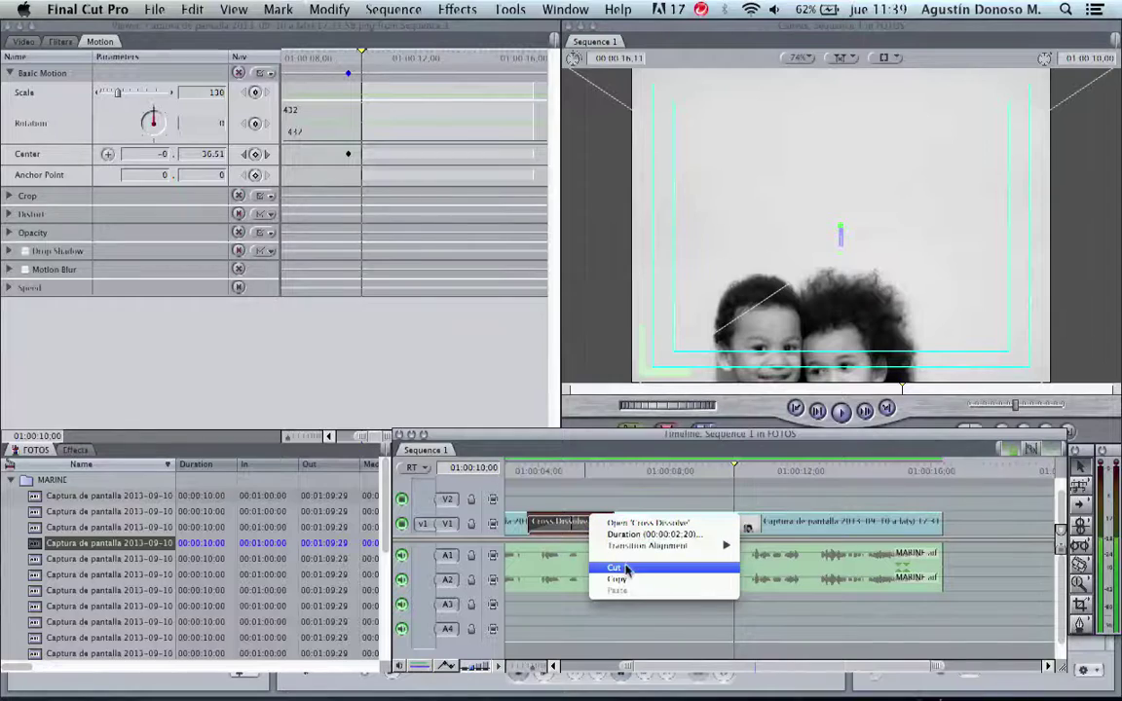
pyautogui.click(625, 582)
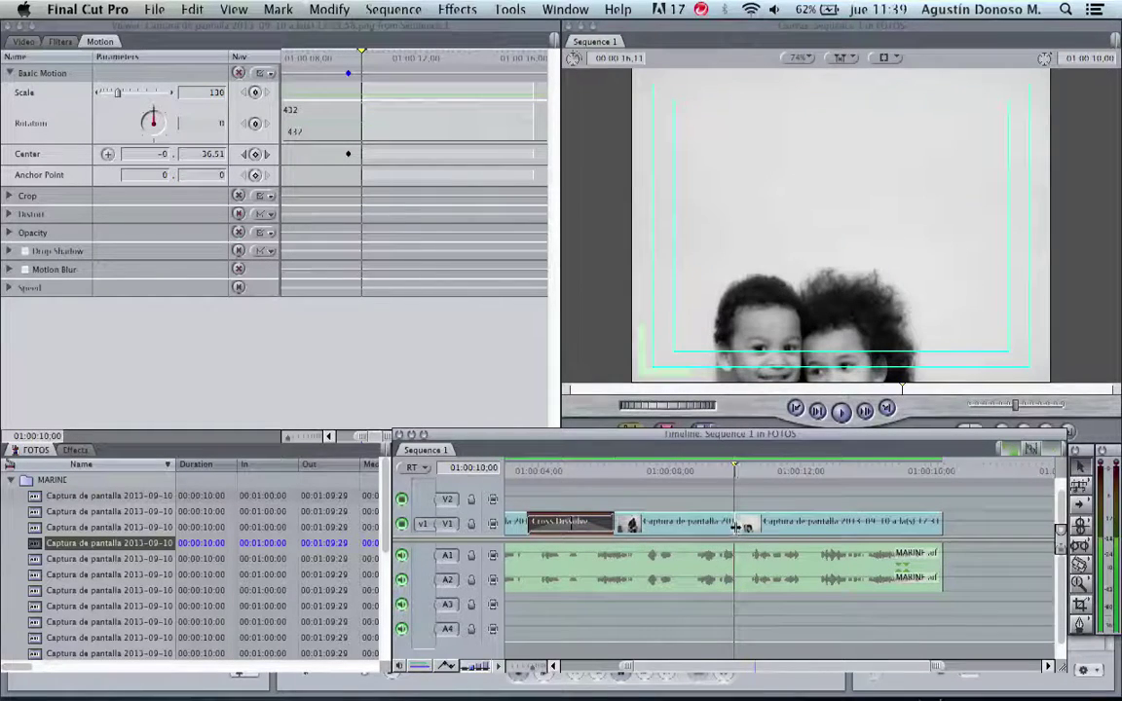
pyautogui.rightClick(737, 523)
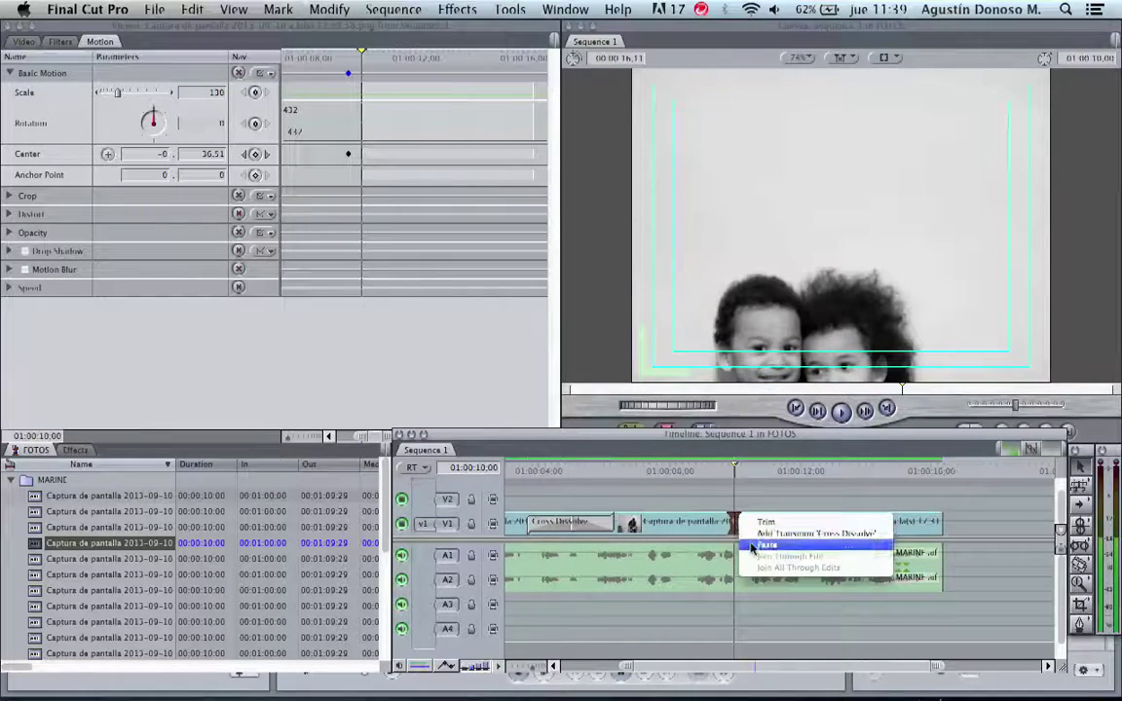
pyautogui.click(751, 544)
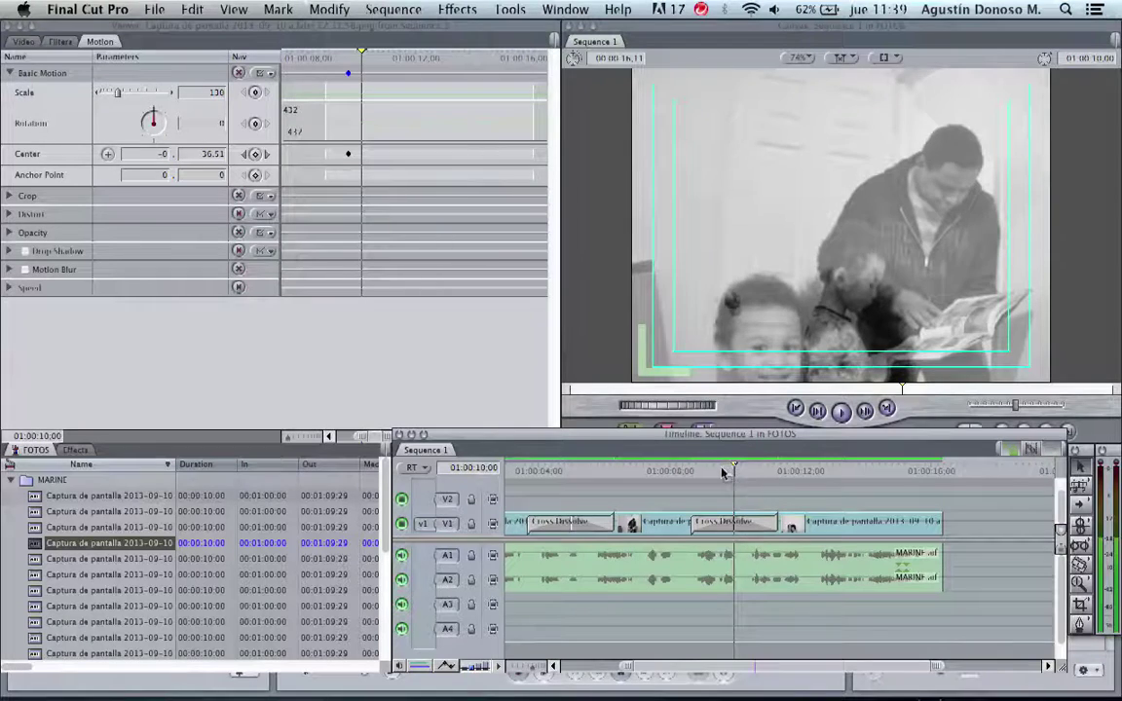
# Play the sequence from its beginning to review the image animations and both Cross Dissolves.
pyautogui.press('Home')
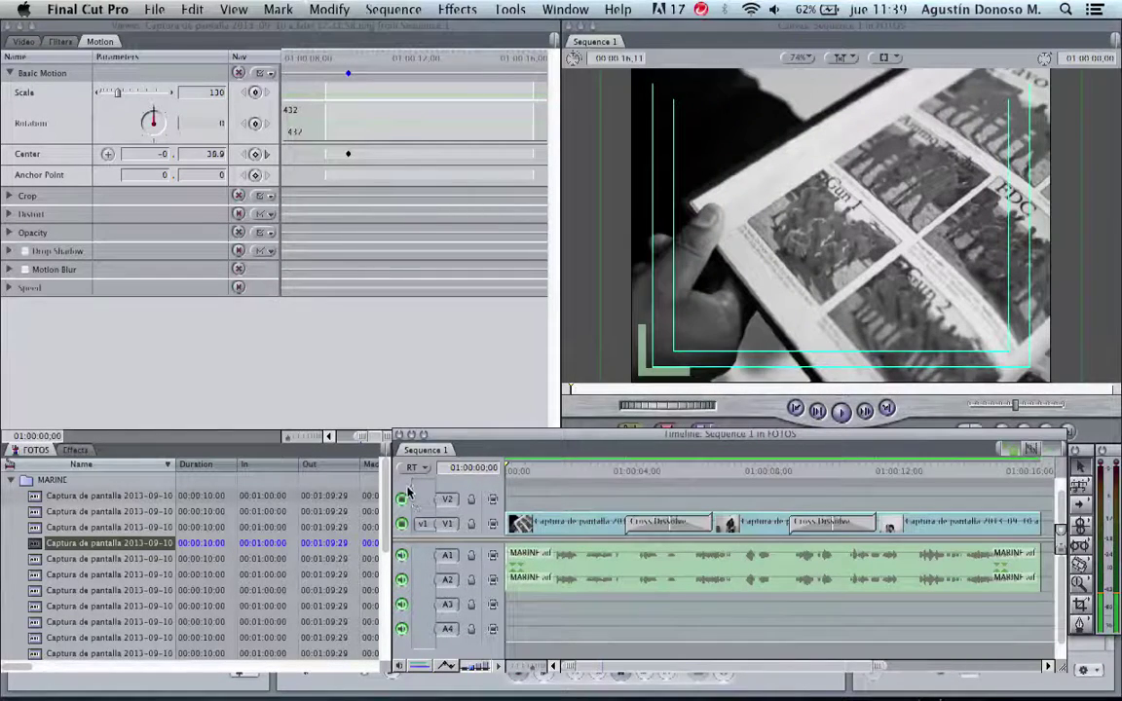
pyautogui.press('space')
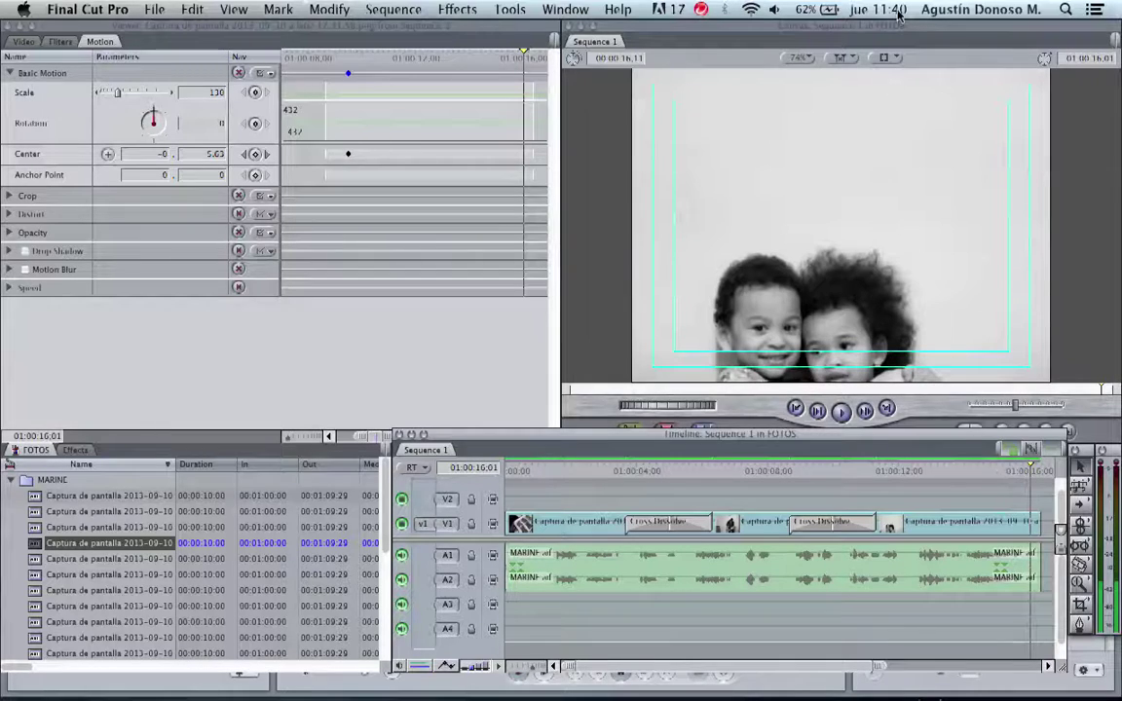
# Examine the Canvas display options, including the Image+Wireframe mode, and leave them as set.
pyautogui.click(850, 63)
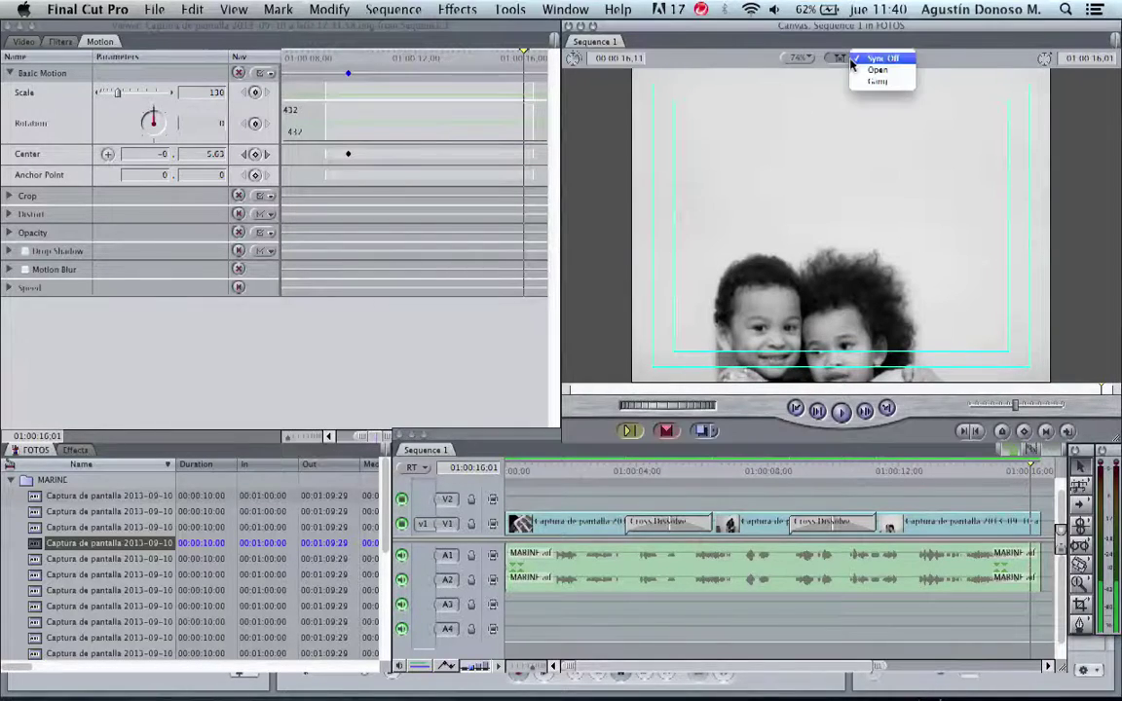
pyautogui.click(843, 60)
pyautogui.click(892, 61)
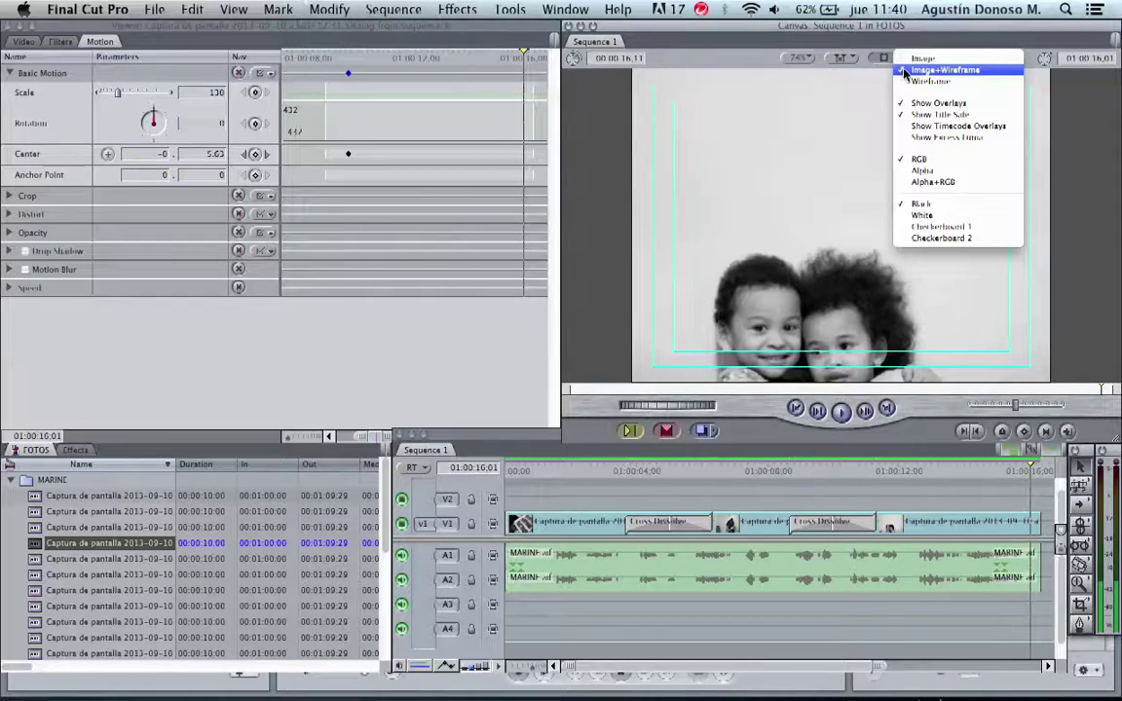
pyautogui.click(798, 476)
# Move the playhead to 01:00:08;11 and open the first and second clips in turn to review their Scale and Rotation keyframes.
pyautogui.click(783, 473)
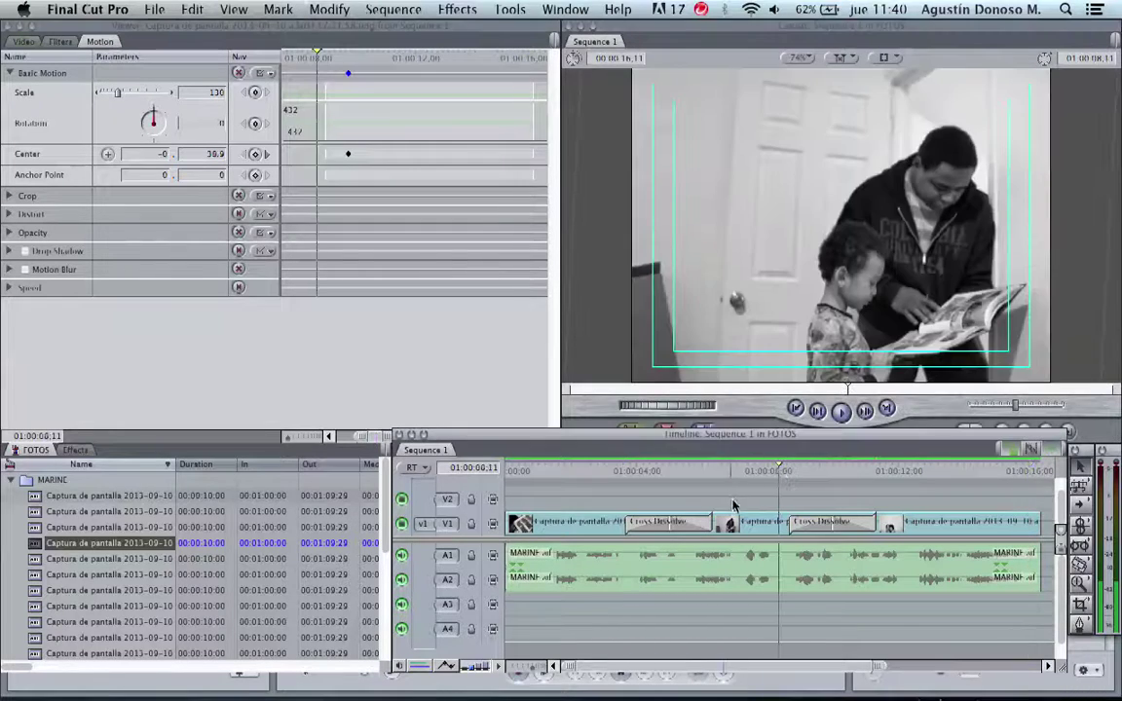
pyautogui.doubleClick(537, 526)
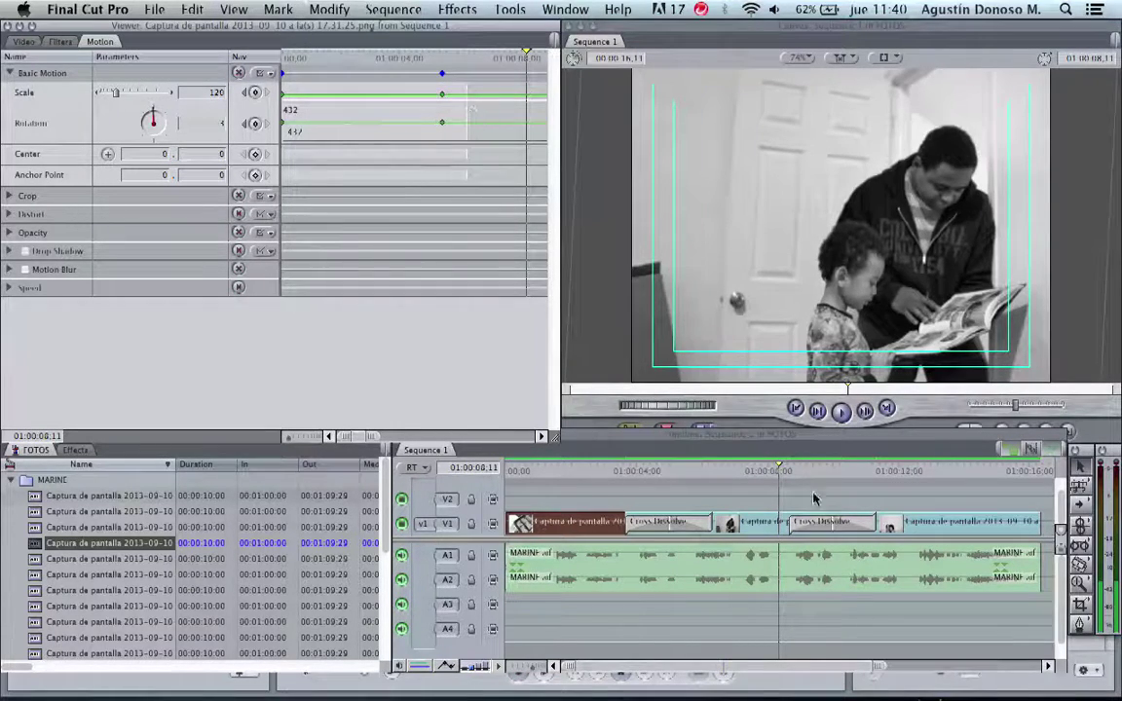
pyautogui.doubleClick(742, 523)
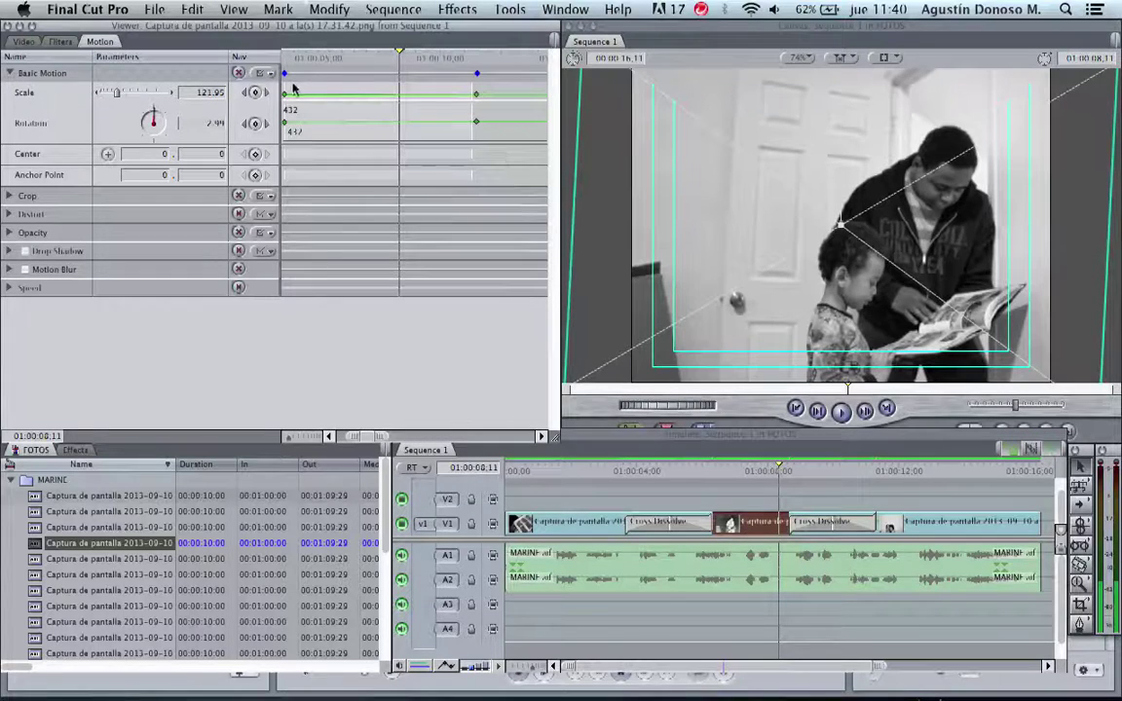